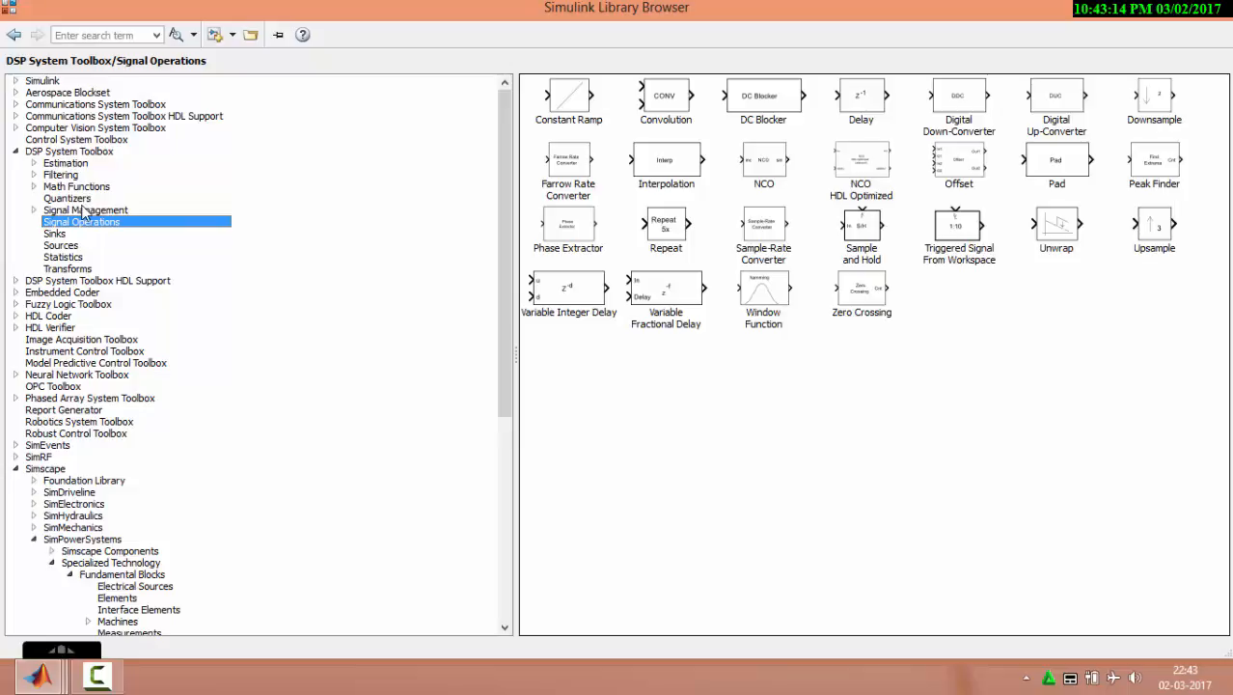
# Step: Add an RMS block from the SimPowerSystems Control & Measurements library's Measurements group to the untitled model
pyautogui.click(77, 198)
pyautogui.click(81, 187)
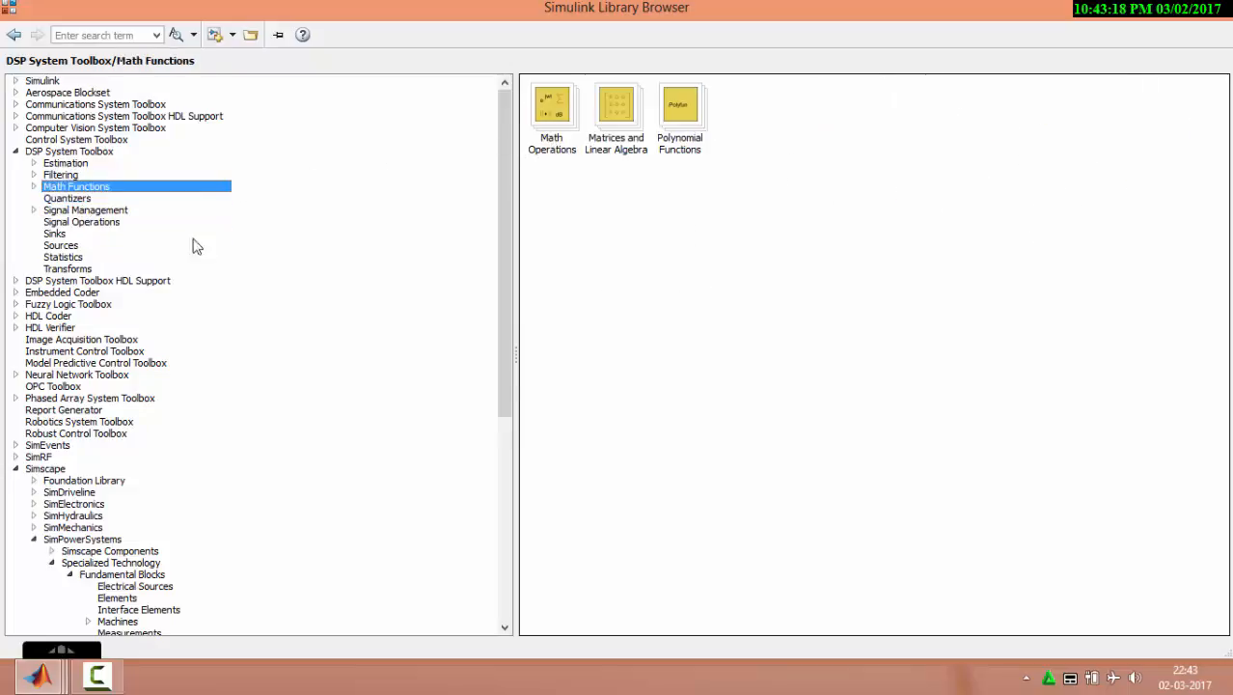
pyautogui.click(74, 269)
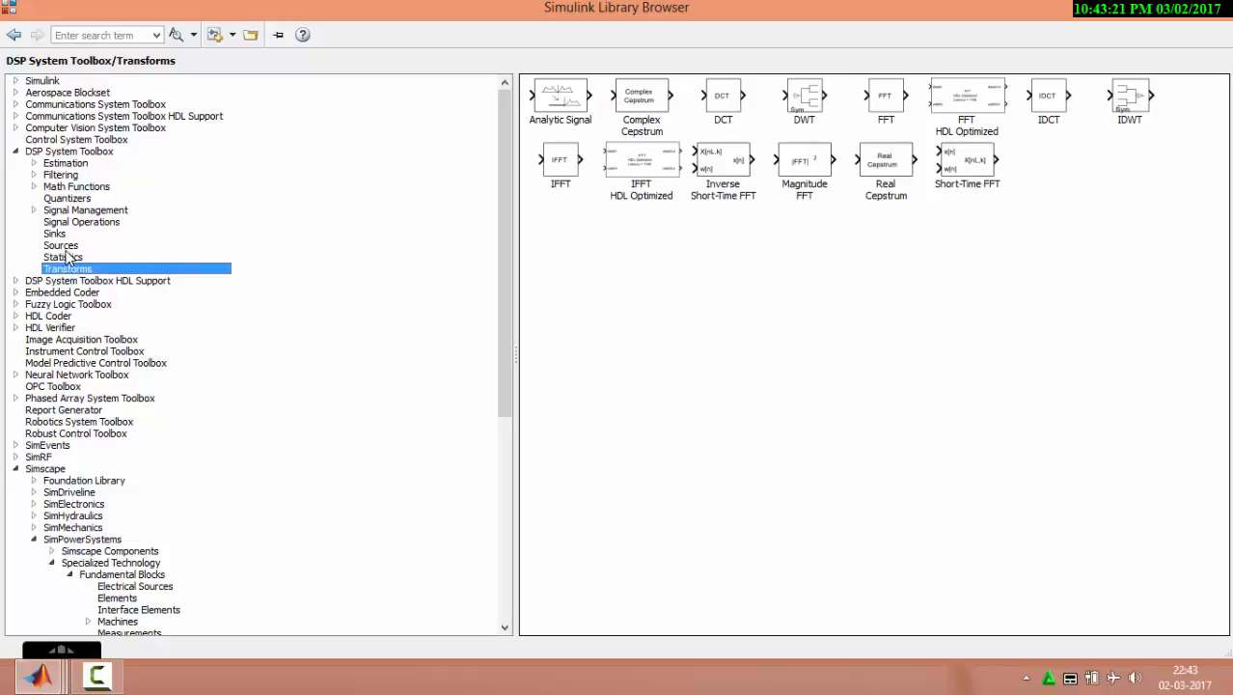
pyautogui.scroll(-2, 325, 344)
pyautogui.scroll(2, 184, 345)
pyautogui.scroll(-8, 182, 320)
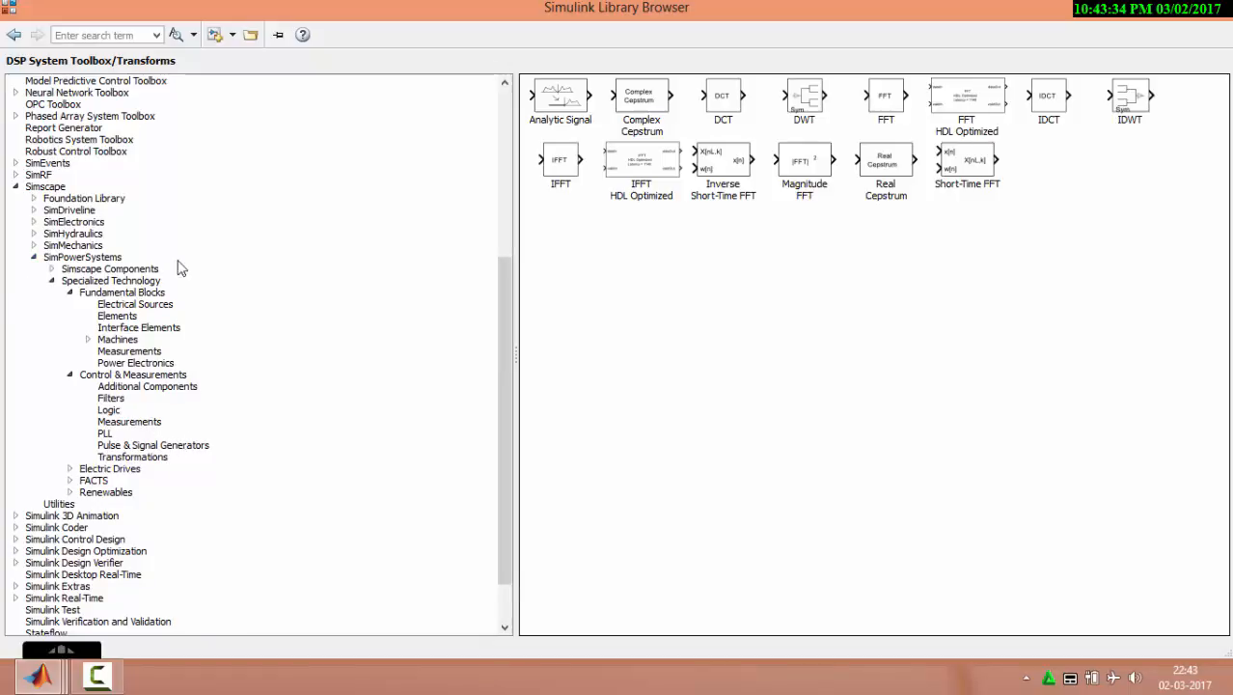
pyautogui.click(154, 424)
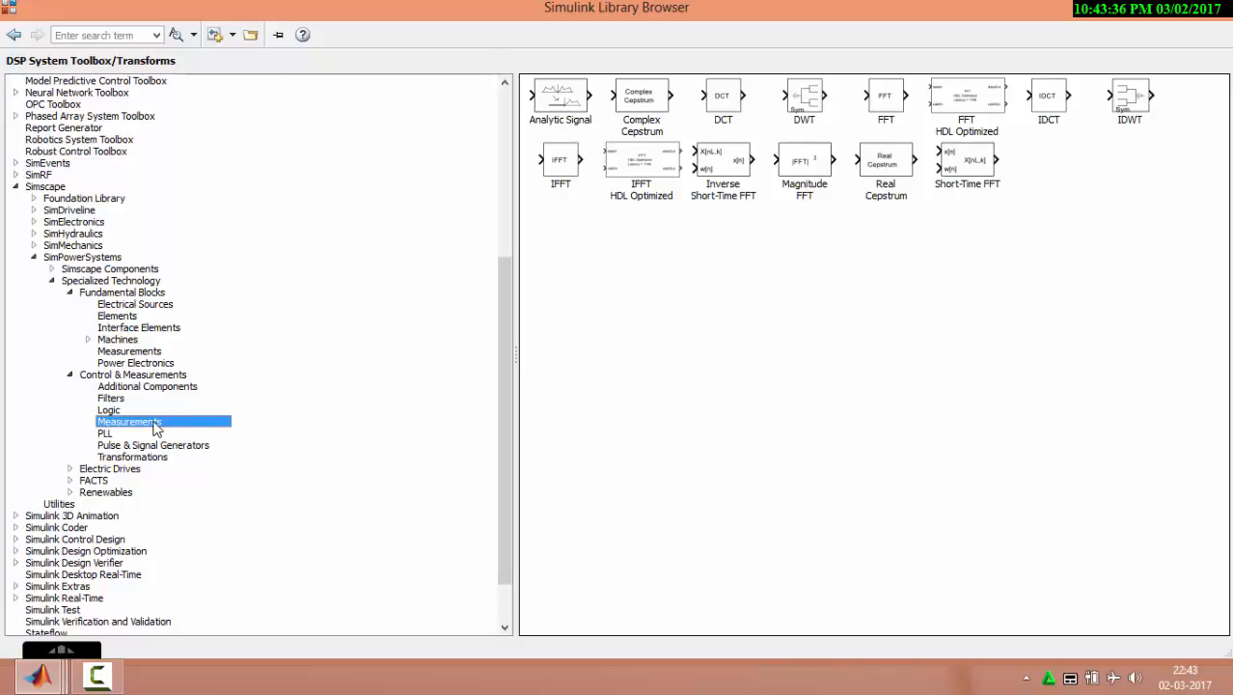
pyautogui.rightClick(565, 238)
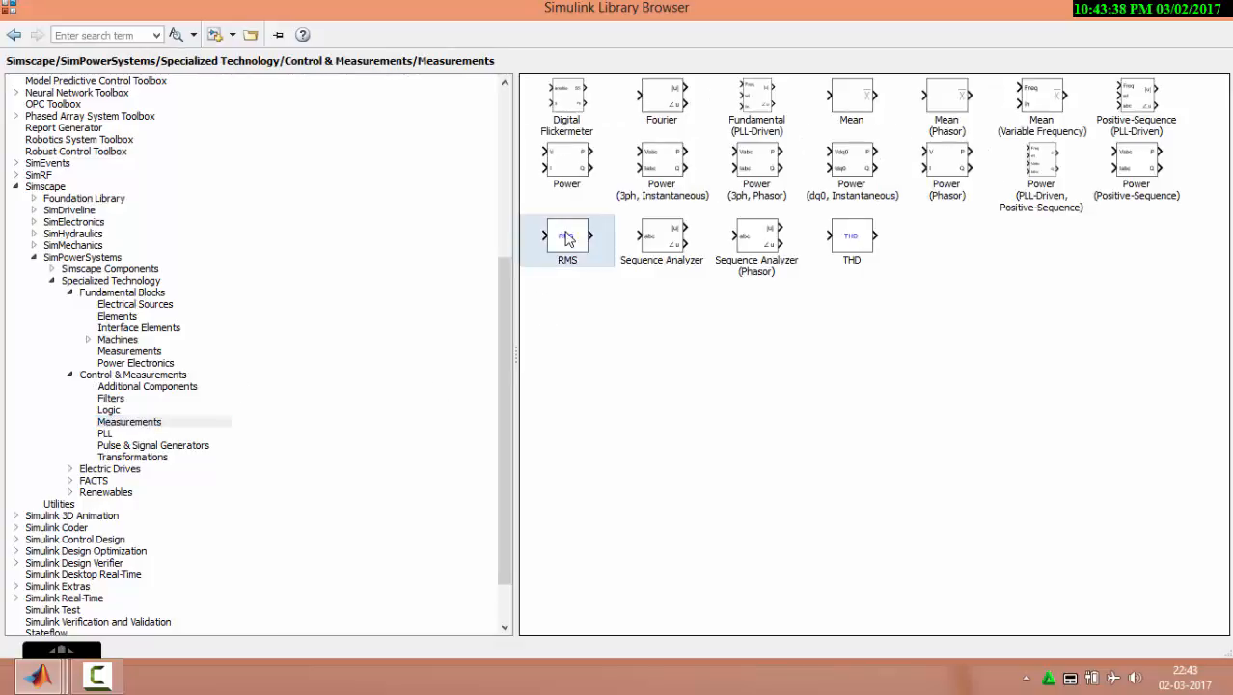
pyautogui.click(611, 252)
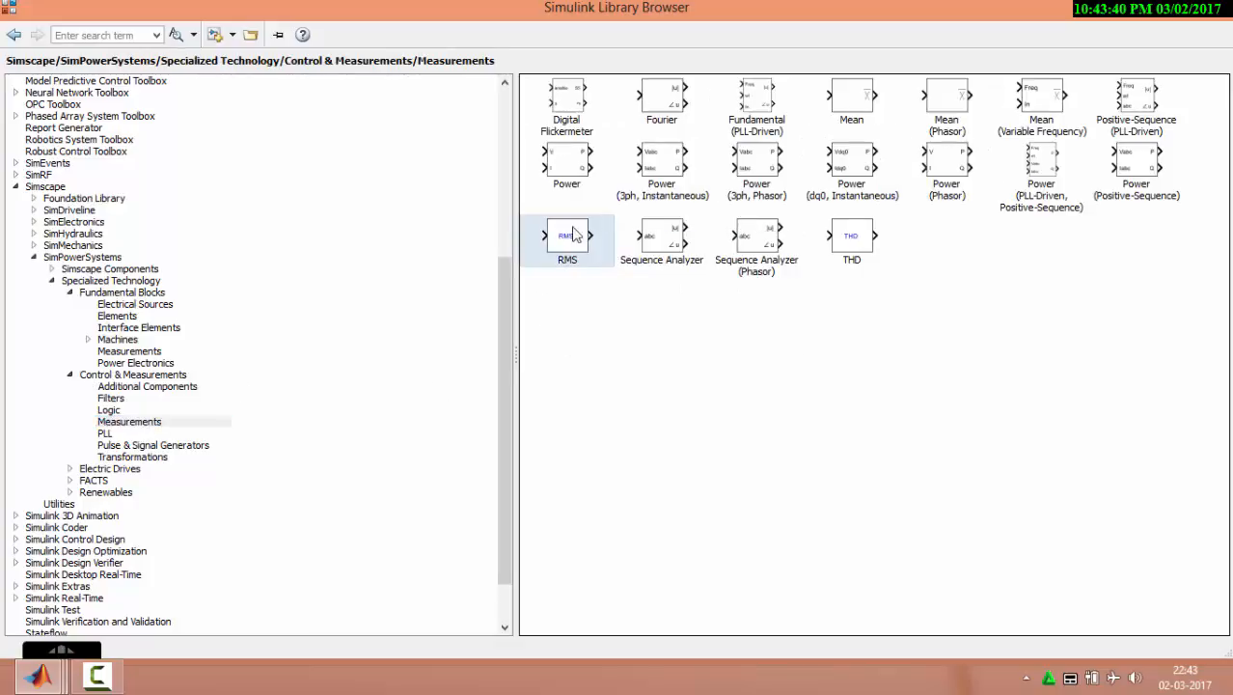
pyautogui.click(1218, 8)
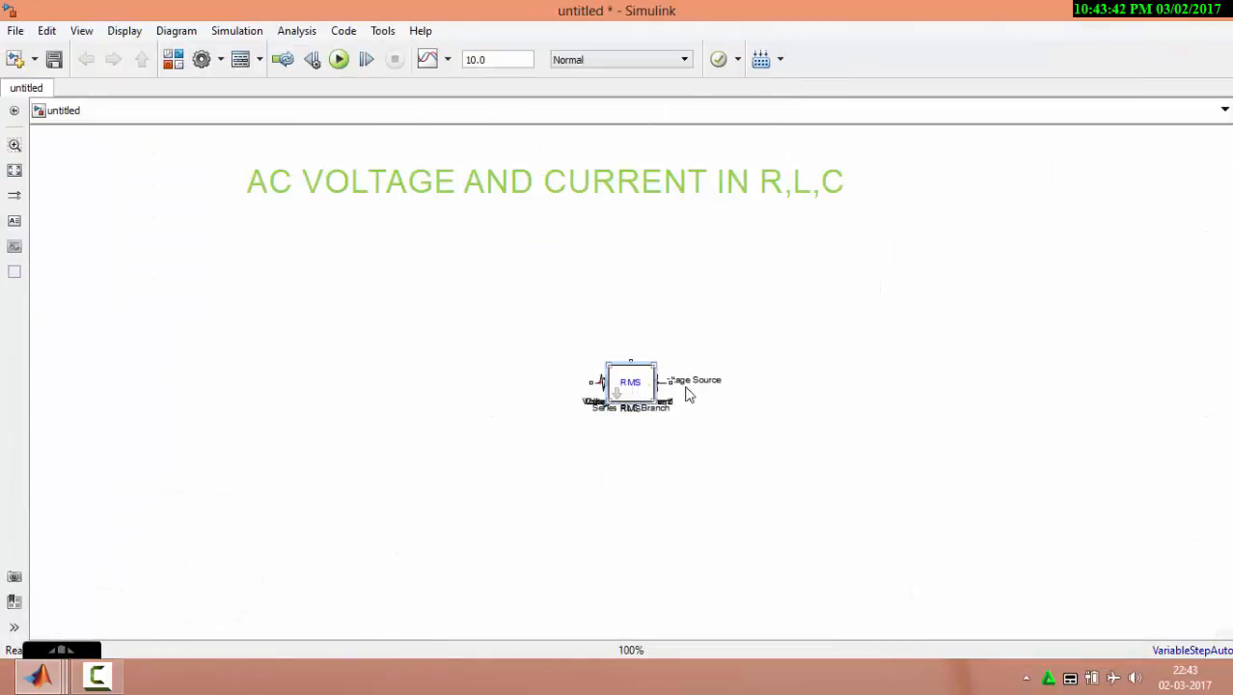
# Step: Spread out the stacked RMS, voltage and current measurement, AC Voltage Source and Series RLC Branch blocks across the canvas
pyautogui.moveTo(637, 390); pyautogui.dragTo(814, 417)
pyautogui.moveTo(632, 382); pyautogui.dragTo(744, 331)
pyautogui.moveTo(629, 382); pyautogui.dragTo(809, 523)
pyautogui.moveTo(628, 382); pyautogui.dragTo(565, 279)
pyautogui.click(632, 393)
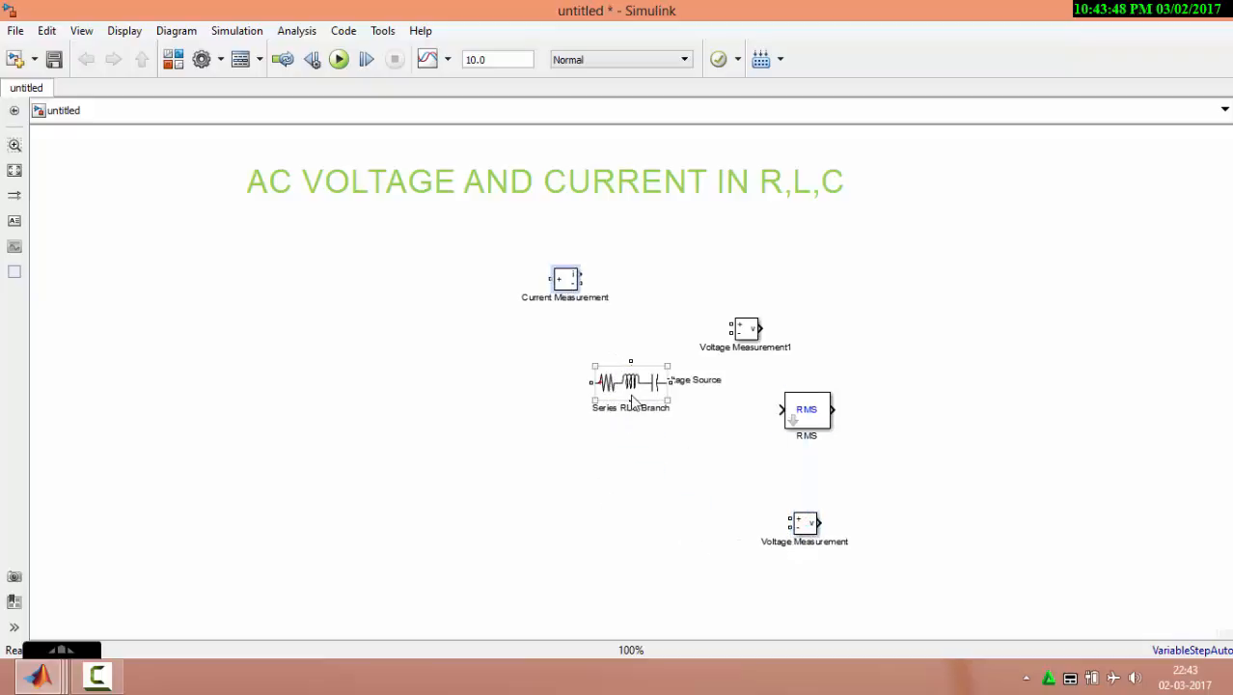
pyautogui.moveTo(632, 394); pyautogui.dragTo(177, 399)
pyautogui.click(635, 386)
pyautogui.click(722, 488)
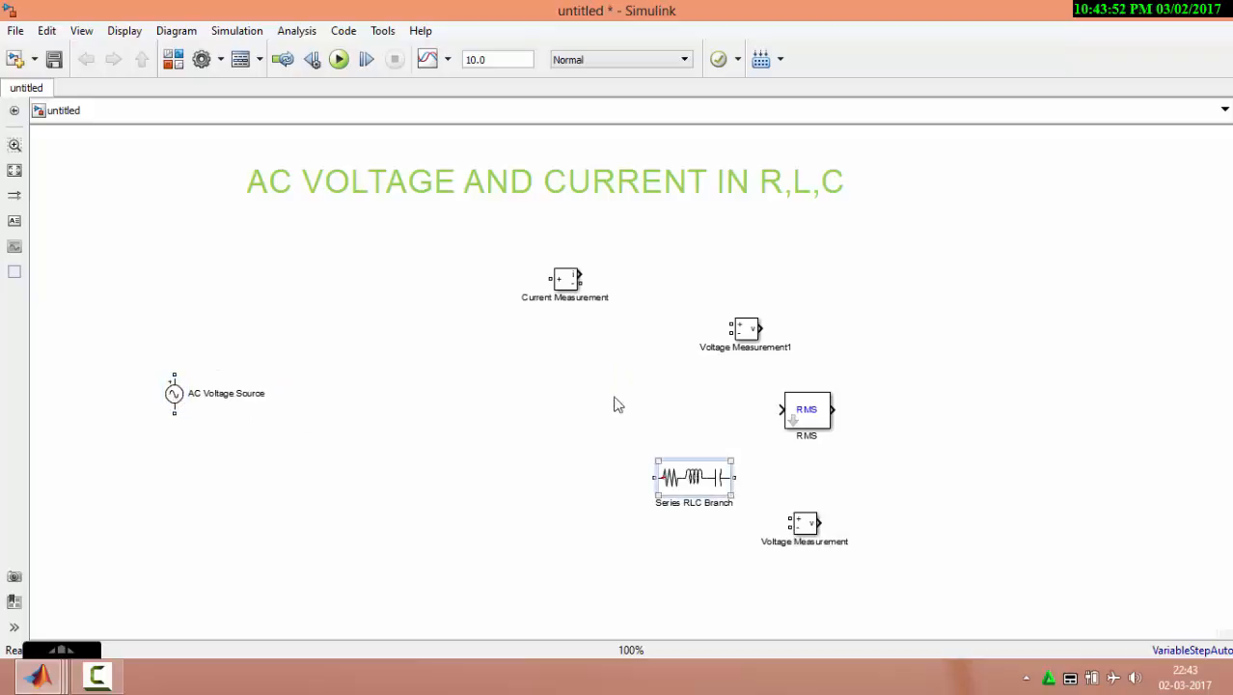
pyautogui.moveTo(696, 479); pyautogui.dragTo(598, 388)
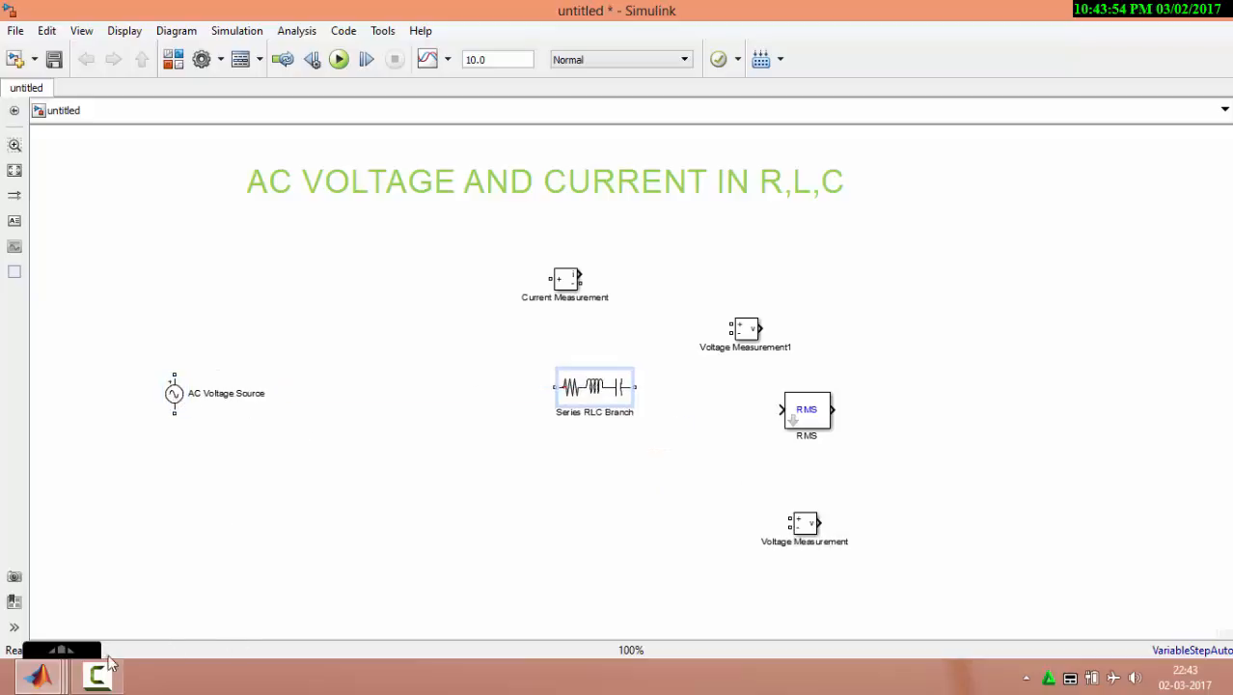
# Step: Add a powergui block from the Specialized Technology Fundamental Blocks library and place it at the upper right of the diagram
pyautogui.click(58, 678)
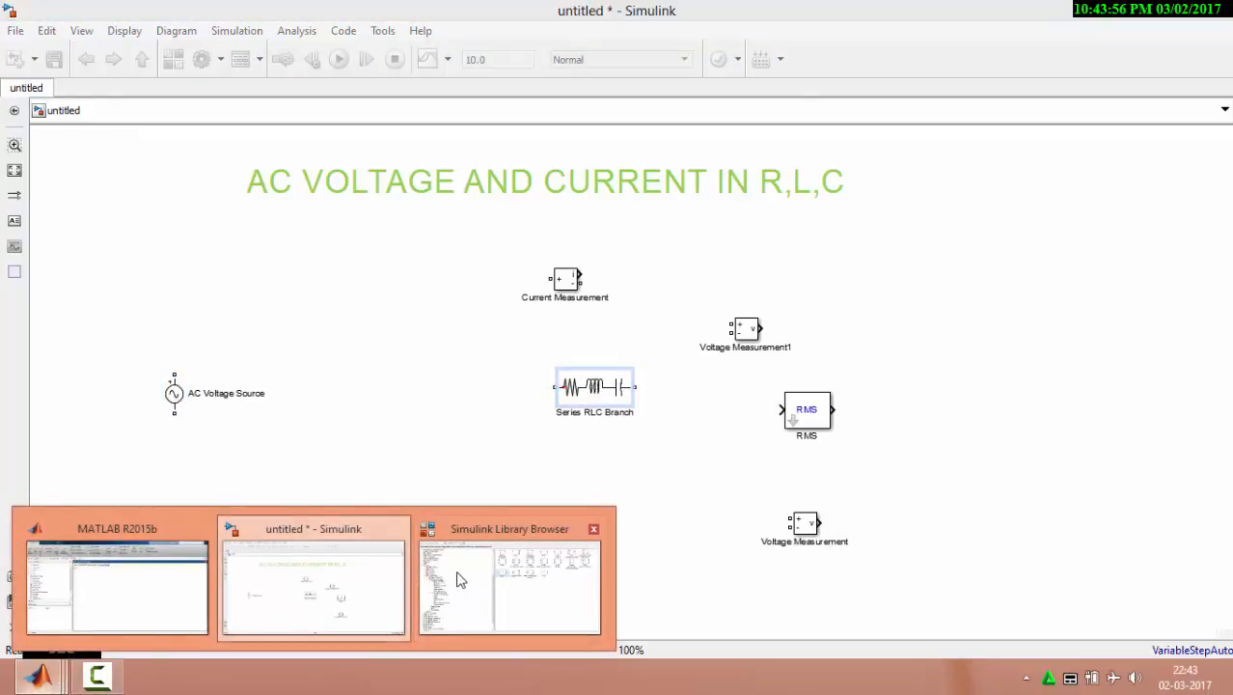
pyautogui.click(570, 552)
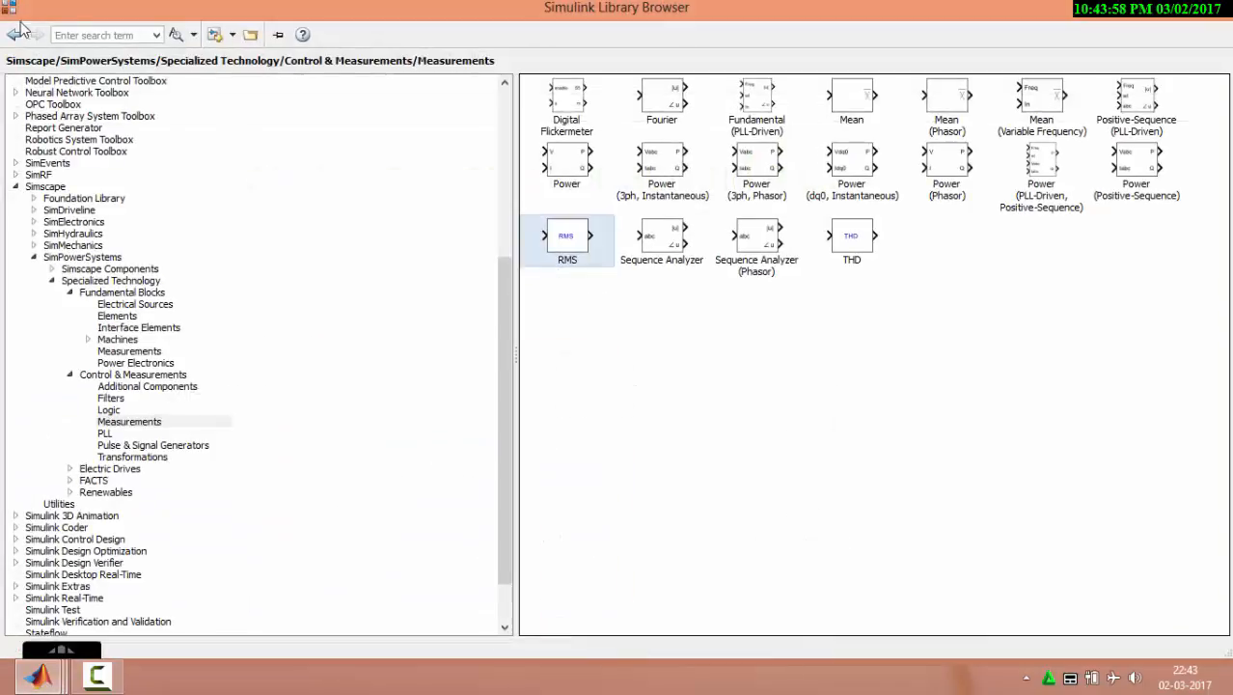
pyautogui.click(97, 271)
pyautogui.click(98, 258)
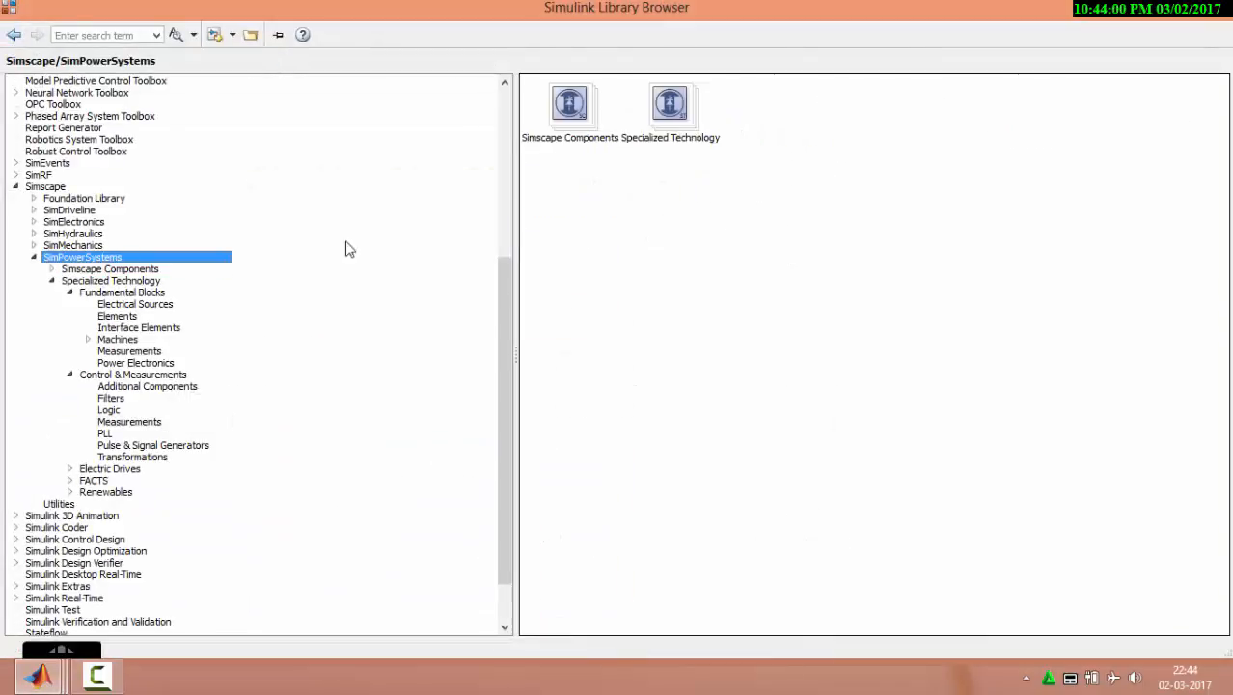
pyautogui.doubleClick(662, 127)
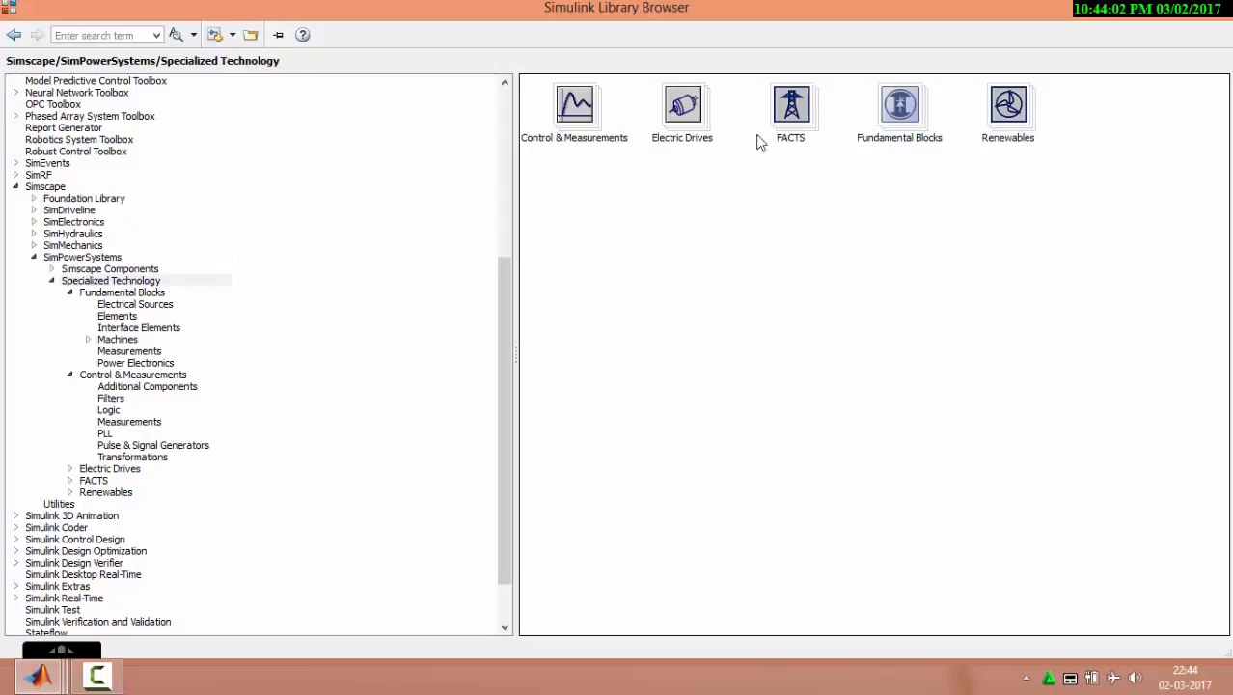
pyautogui.doubleClick(918, 115)
pyautogui.rightClick(1003, 118)
pyautogui.click(1061, 122)
pyautogui.click(630, 407)
pyautogui.moveTo(630, 394); pyautogui.dragTo(1001, 244)
# Step: Rotate the Series RLC Branch to vertical and set its branch type to R
pyautogui.click(583, 388)
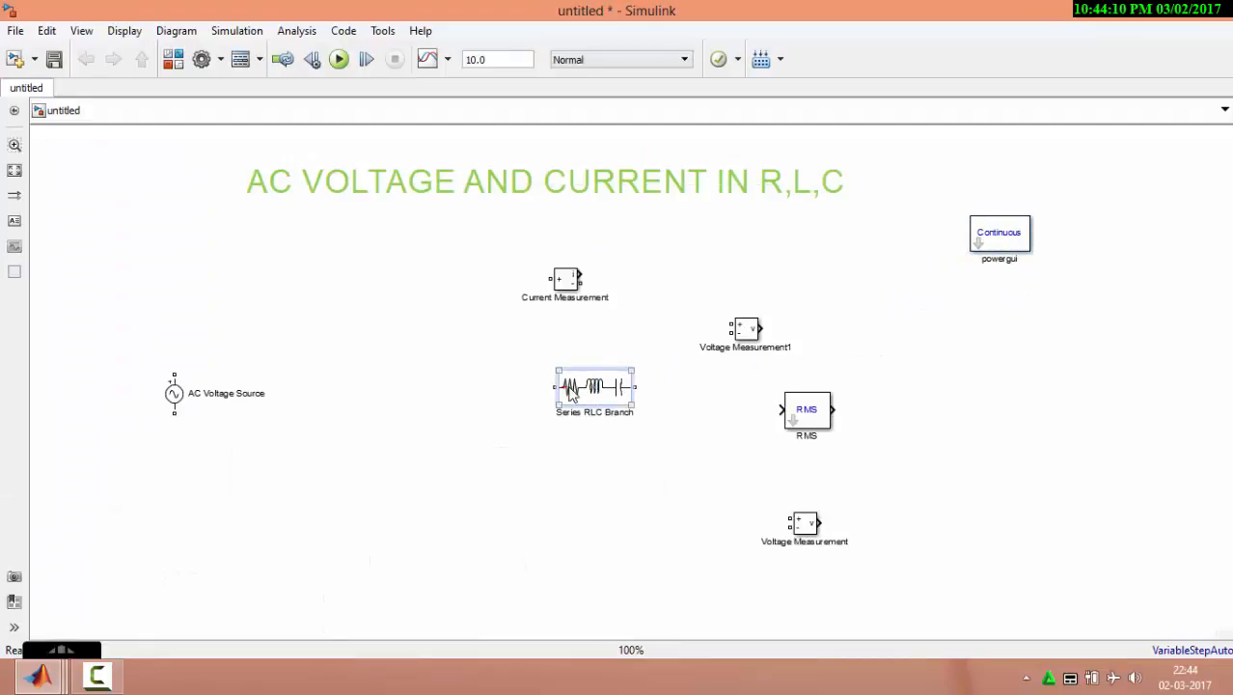
pyautogui.hotkey('ctrl', 'r')
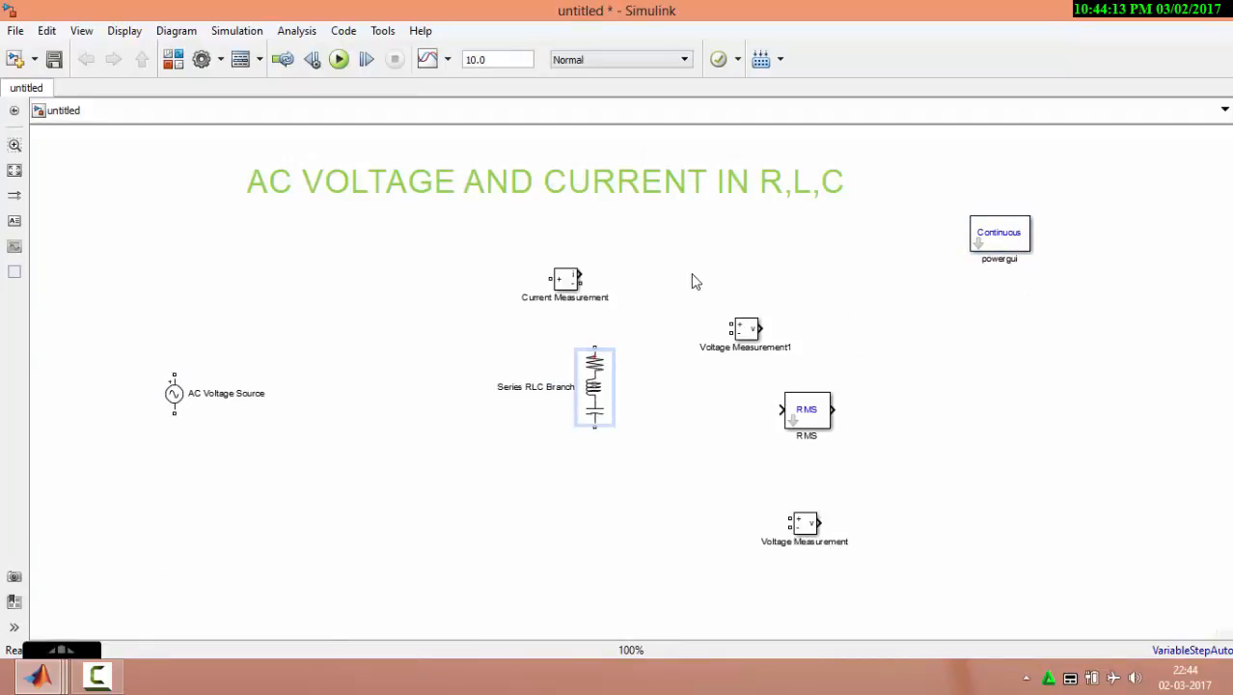
pyautogui.doubleClick(598, 384)
pyautogui.click(733, 315)
pyautogui.click(723, 344)
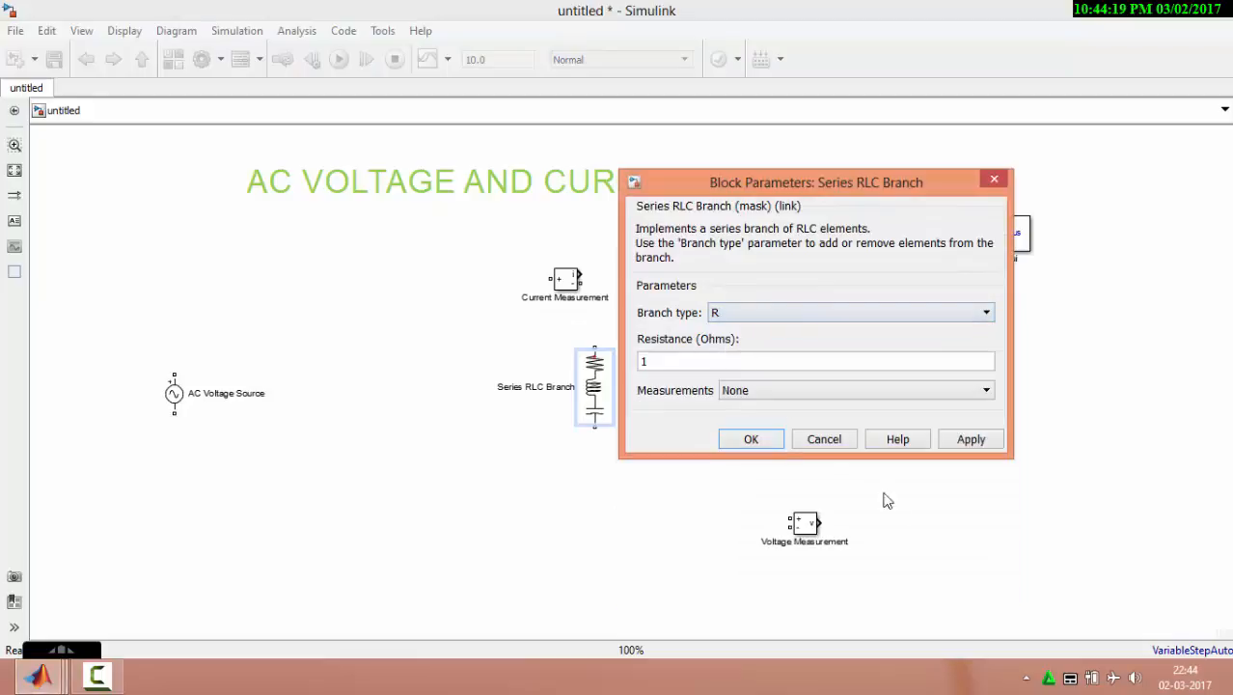
pyautogui.click(820, 362)
pyautogui.press('Return')
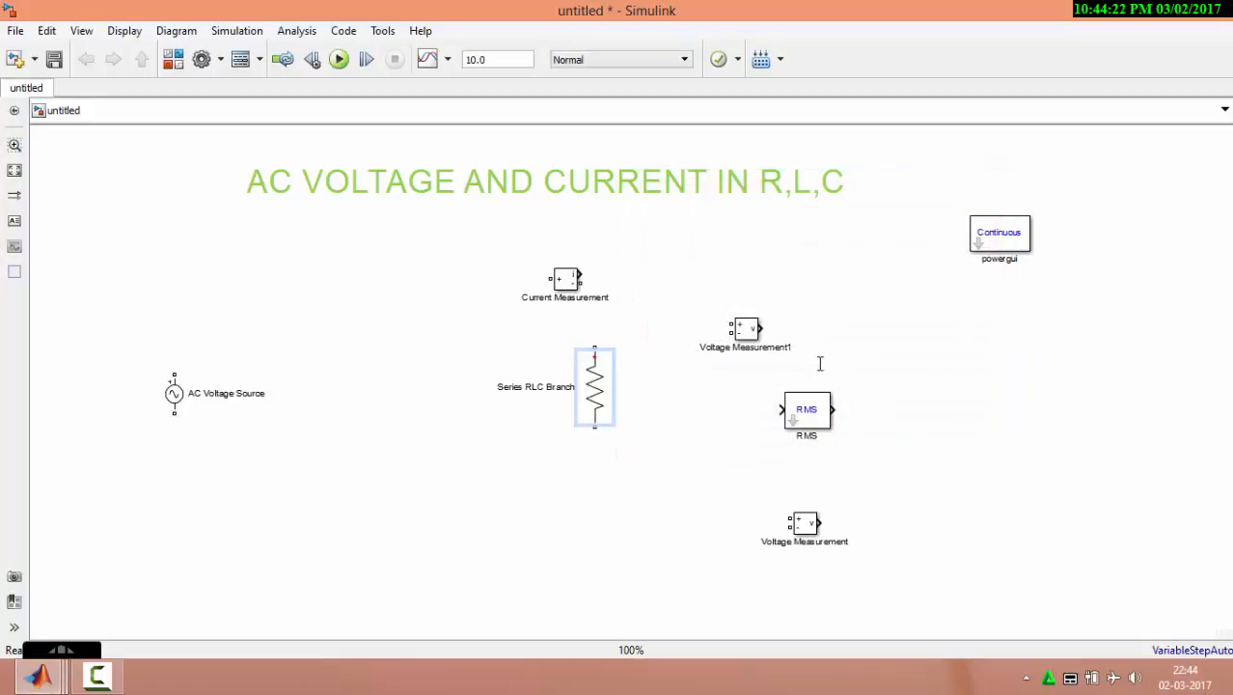
# Step: Arrange Current Measurement and Voltage Measurement1 between source and resistor, Voltage Measurement to the resistor's right, and RMS at the far right
pyautogui.moveTo(560, 286); pyautogui.dragTo(393, 317)
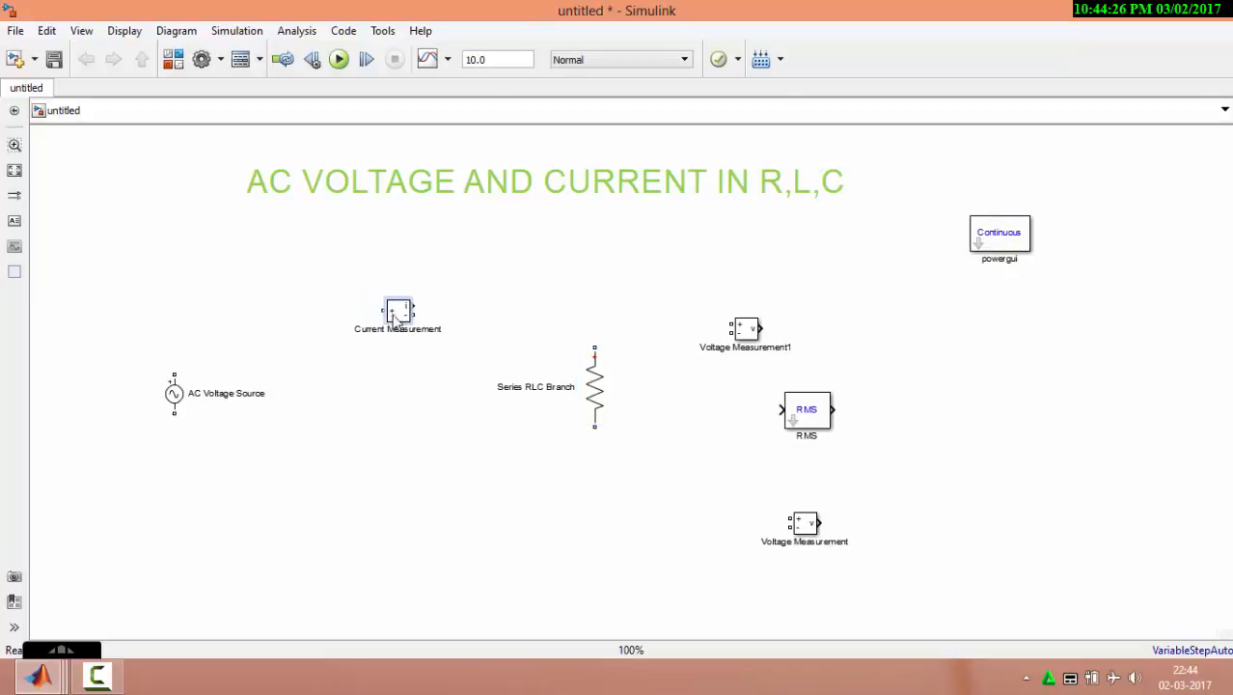
pyautogui.click(745, 329)
pyautogui.moveTo(746, 329); pyautogui.dragTo(330, 393)
pyautogui.moveTo(810, 412); pyautogui.dragTo(969, 407)
pyautogui.moveTo(804, 526); pyautogui.dragTo(733, 390)
pyautogui.moveTo(968, 413); pyautogui.dragTo(971, 421)
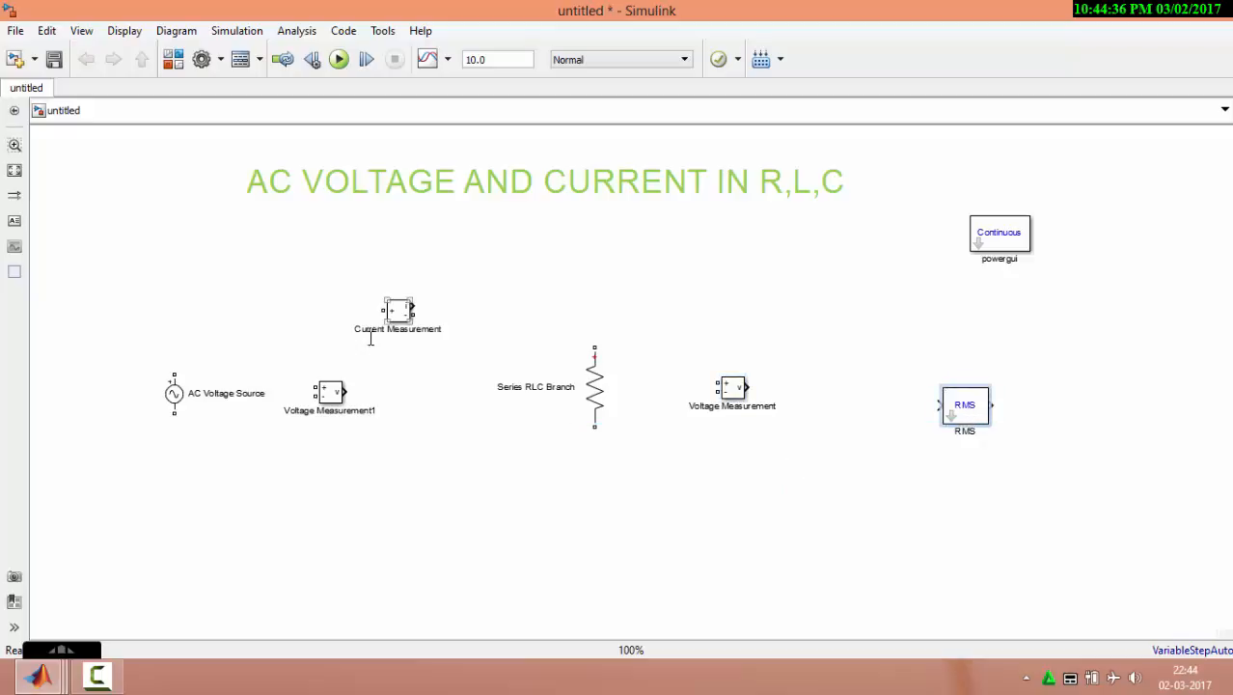
# Step: Wire the AC Voltage Source, Current Measurement and resistor in a series loop, and connect Voltage Measurement1 across the source
pyautogui.moveTo(191, 361)
pyautogui.mouseDown()
pyautogui.moveTo(385, 311)
pyautogui.moveTo(595, 355)
pyautogui.mouseUp()
pyautogui.moveTo(592, 429); pyautogui.dragTo(176, 415)
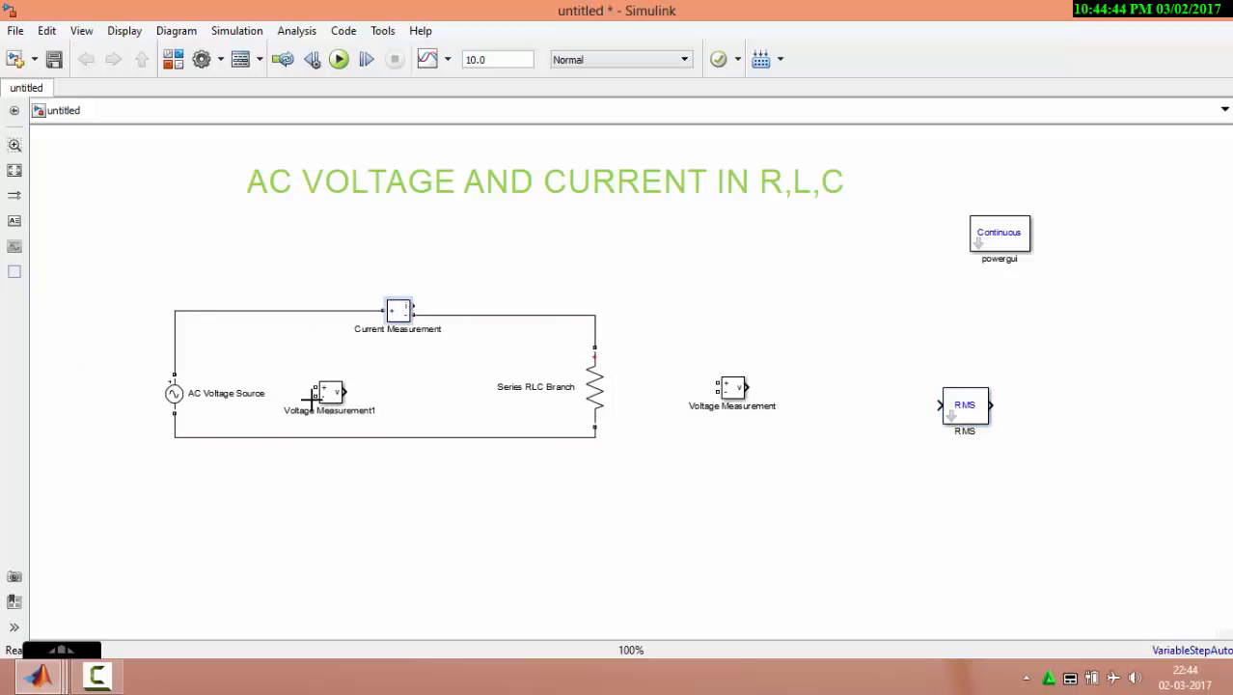
pyautogui.moveTo(321, 389); pyautogui.dragTo(176, 368)
pyautogui.moveTo(307, 379); pyautogui.dragTo(174, 421)
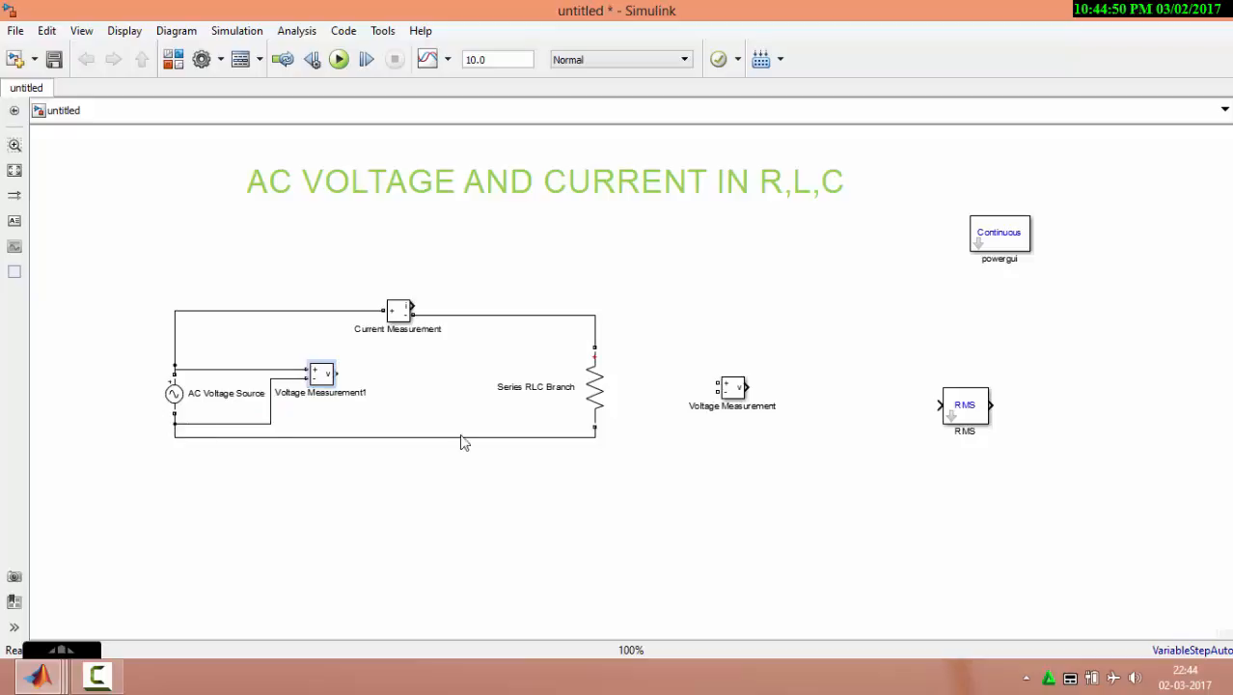
# Step: Place the RMS block above the circuit on the Current Measurement output, and connect Voltage Measurement across the resistor
pyautogui.click(722, 382)
pyautogui.moveTo(968, 406); pyautogui.dragTo(682, 230)
pyautogui.moveTo(607, 235); pyautogui.dragTo(413, 309)
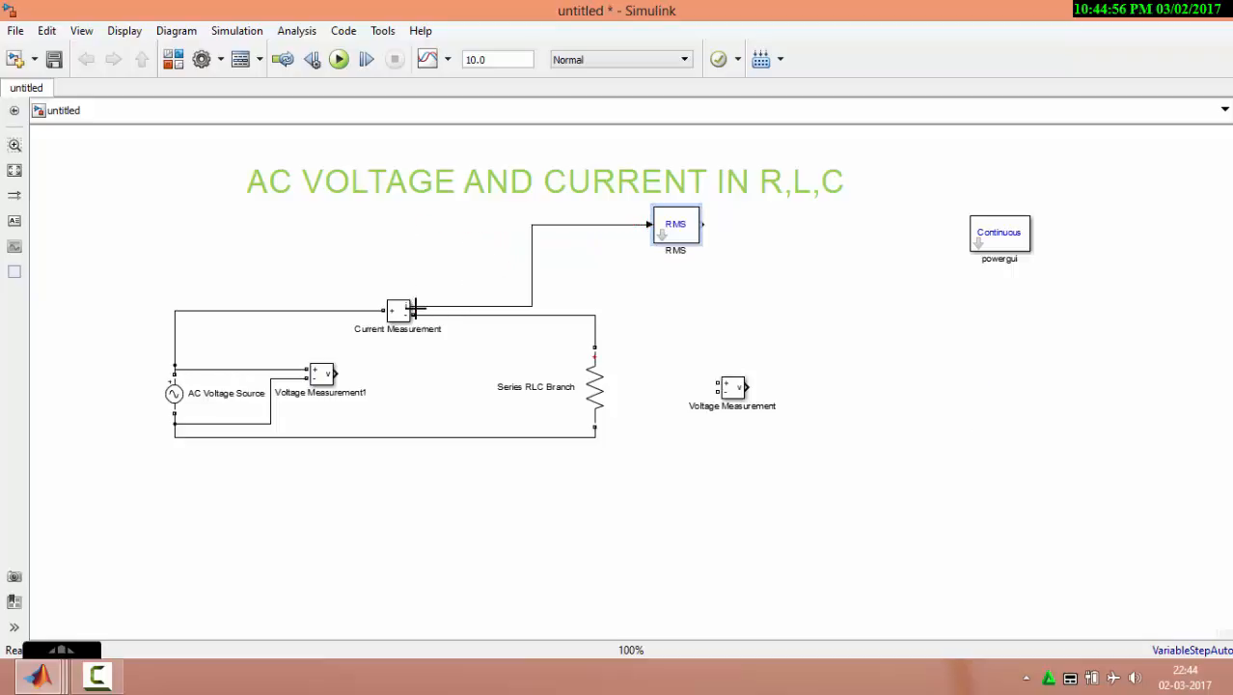
pyautogui.moveTo(714, 387); pyautogui.dragTo(595, 338)
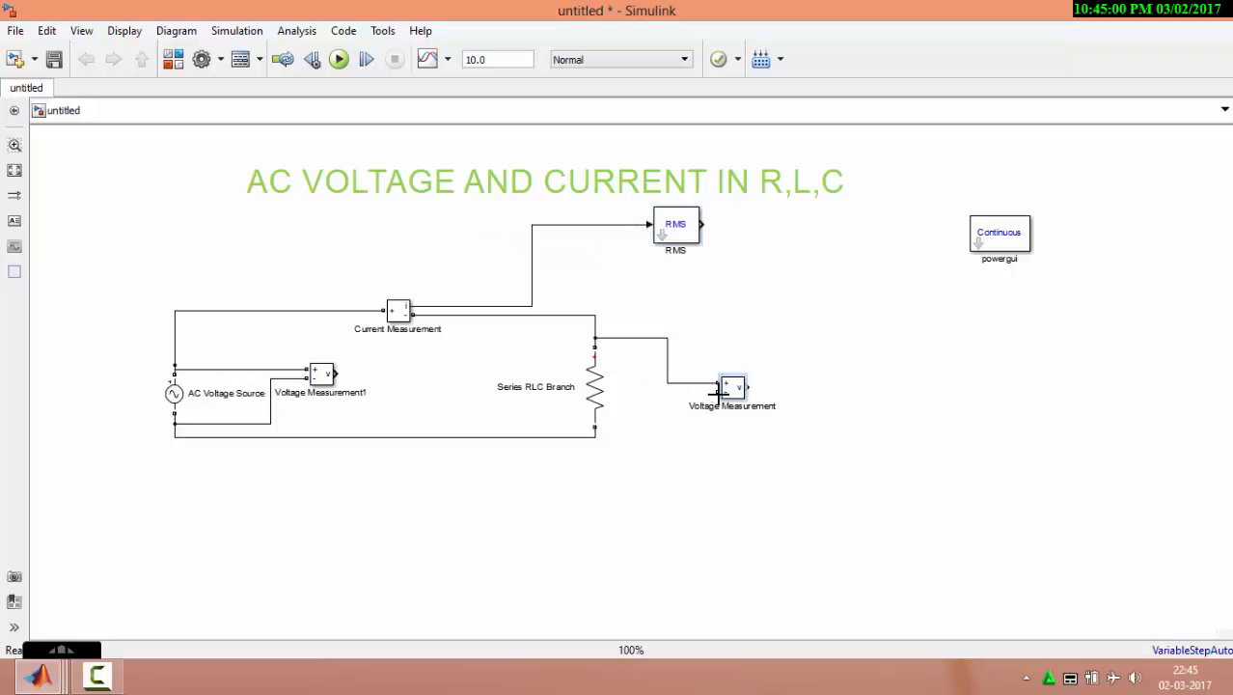
pyautogui.moveTo(719, 390)
pyautogui.mouseDown()
pyautogui.moveTo(652, 428)
pyautogui.moveTo(594, 437)
pyautogui.mouseUp()
# Step: Search the block library for DISPLAY and add the Simulink Display block to the model
pyautogui.click(50, 678)
pyautogui.click(434, 566)
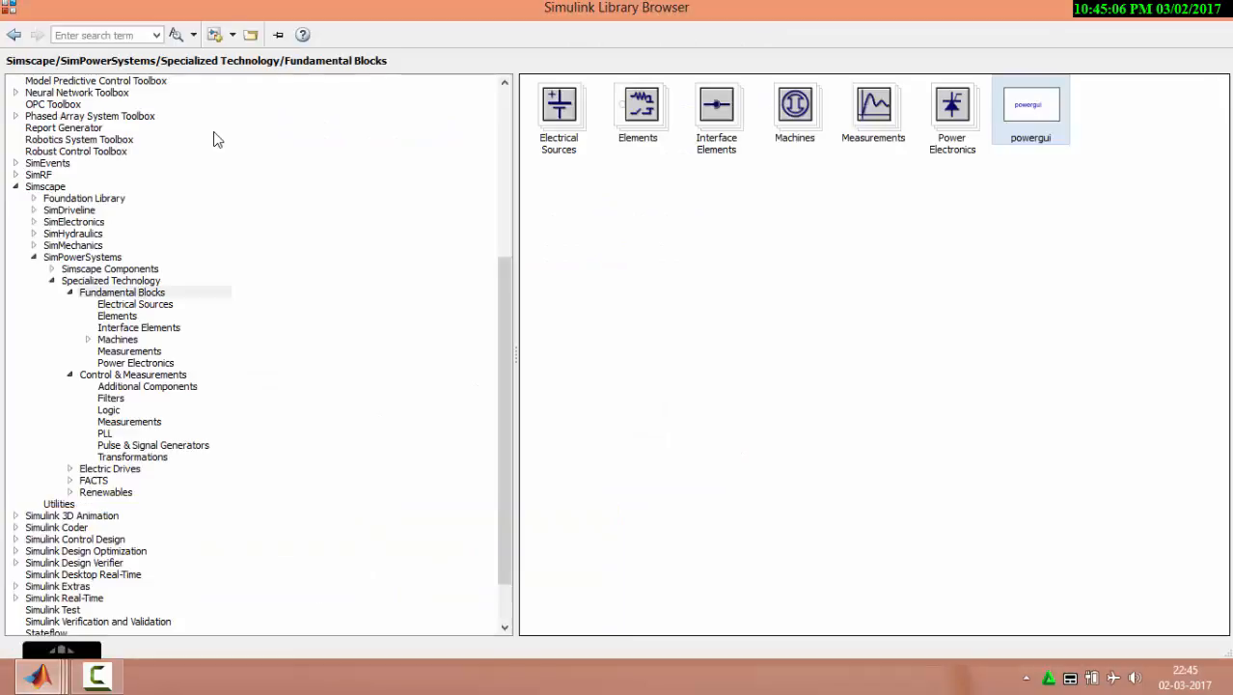
pyautogui.click(117, 36)
pyautogui.write('DIS')
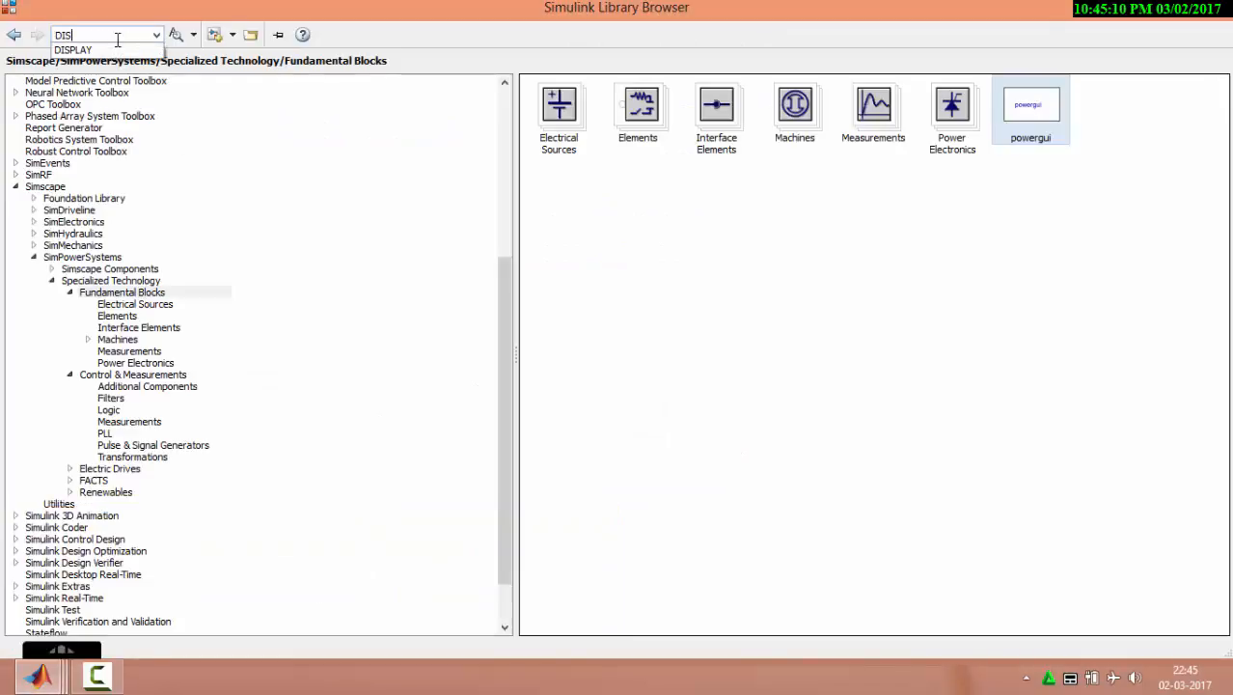
pyautogui.write('PLAY')
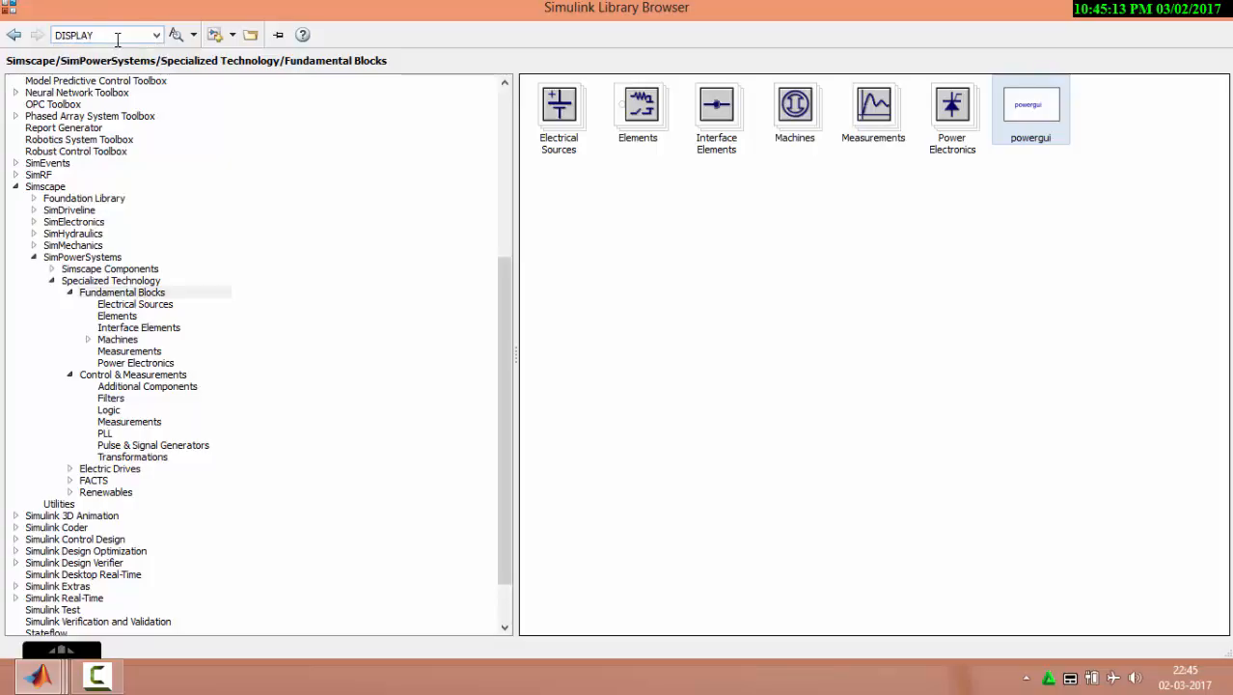
pyautogui.click(176, 35)
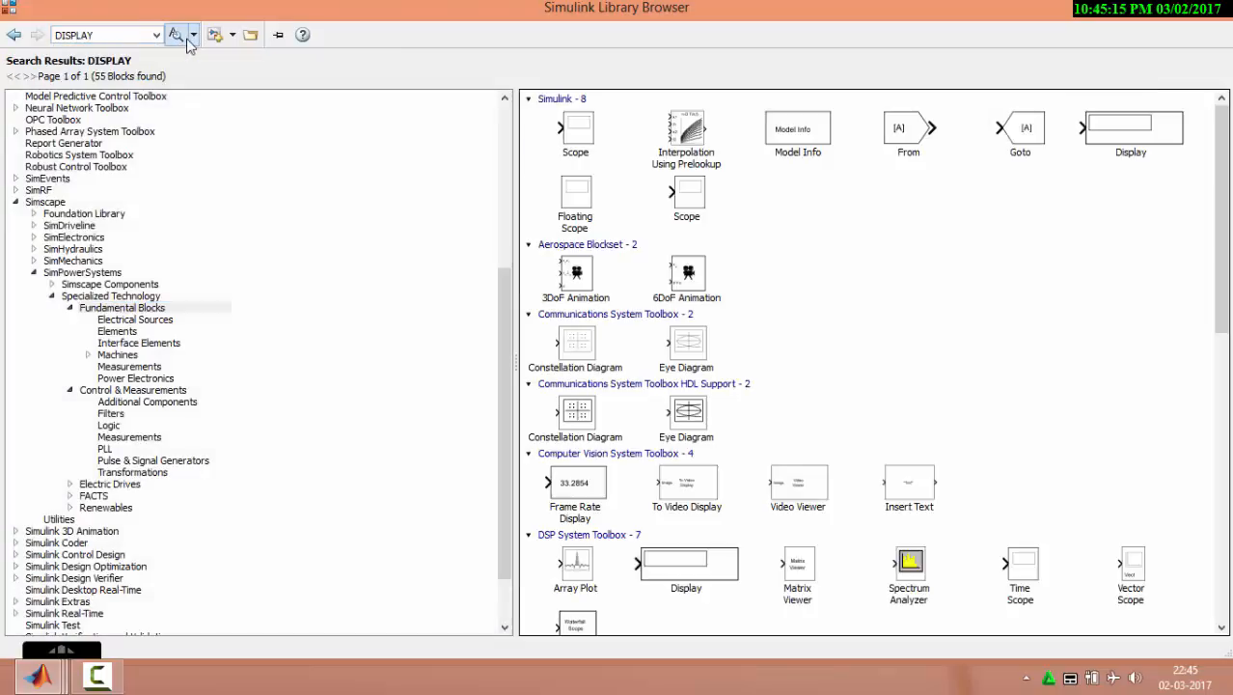
pyautogui.click(1119, 135)
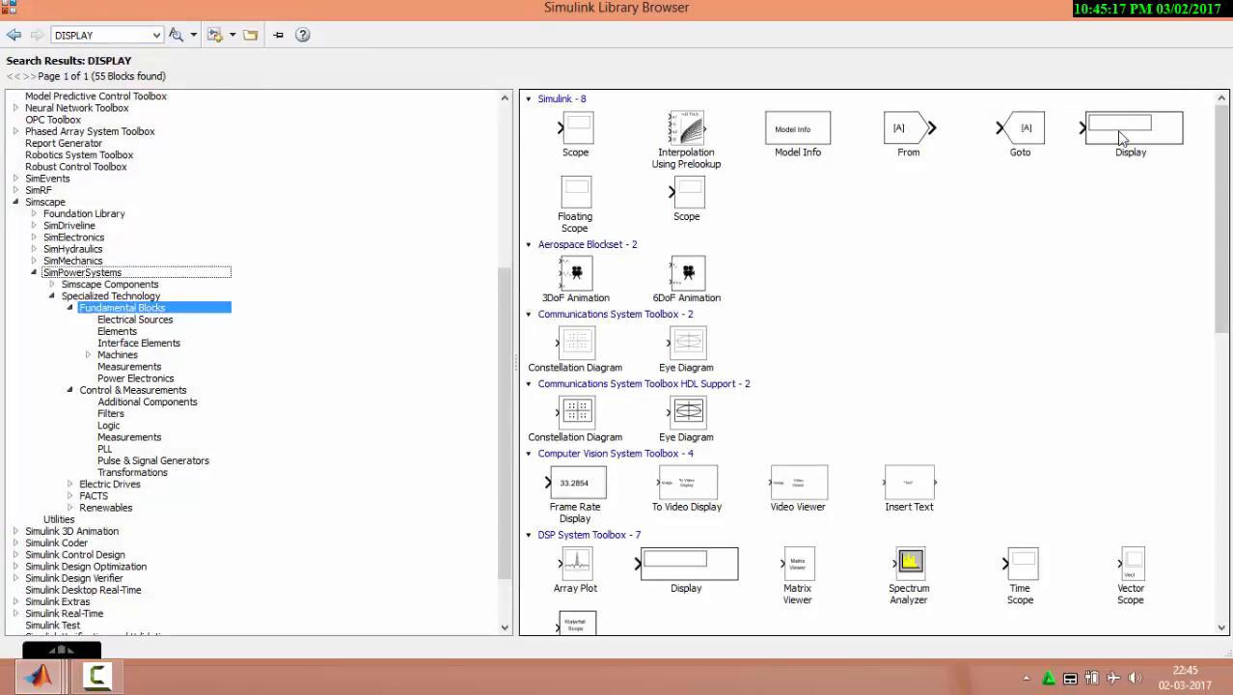
pyautogui.rightClick(1119, 135)
pyautogui.press('Escape')
# Step: Add a Scope block to the model and place the Scope and Display between the RMS and powergui blocks, Display underneath
pyautogui.click(578, 133)
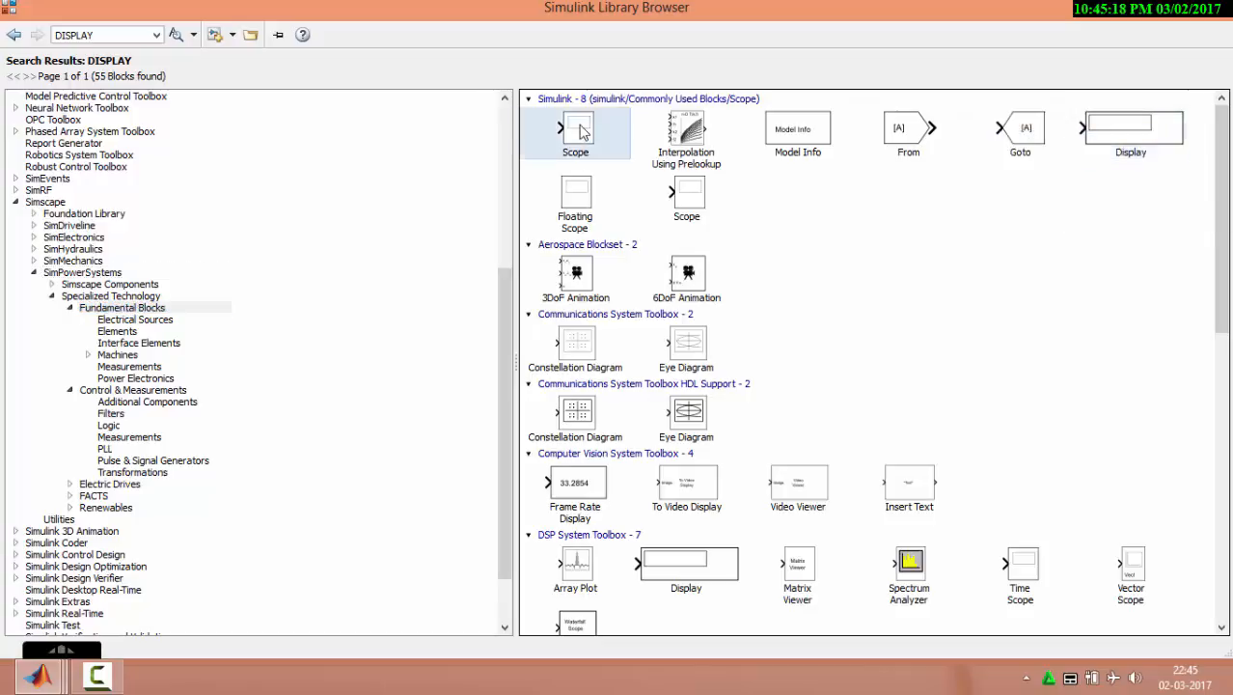
pyautogui.rightClick(582, 132)
pyautogui.press('Escape')
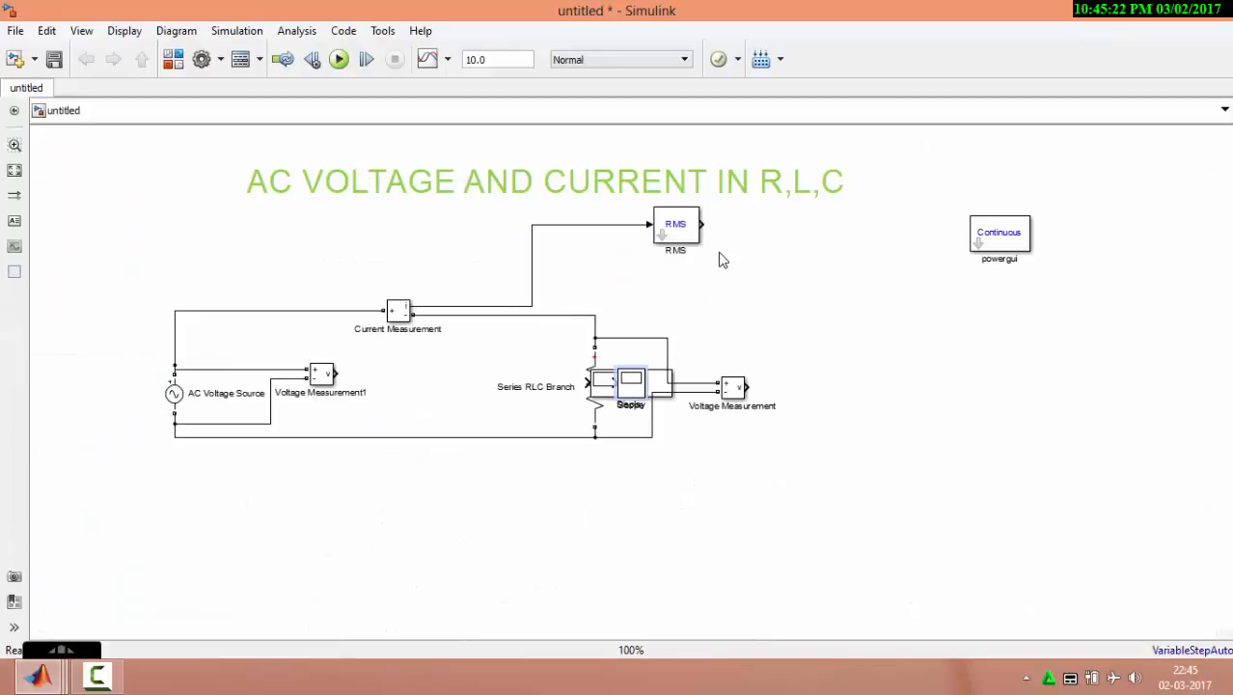
pyautogui.moveTo(634, 386); pyautogui.dragTo(866, 236)
pyautogui.moveTo(622, 378); pyautogui.dragTo(907, 296)
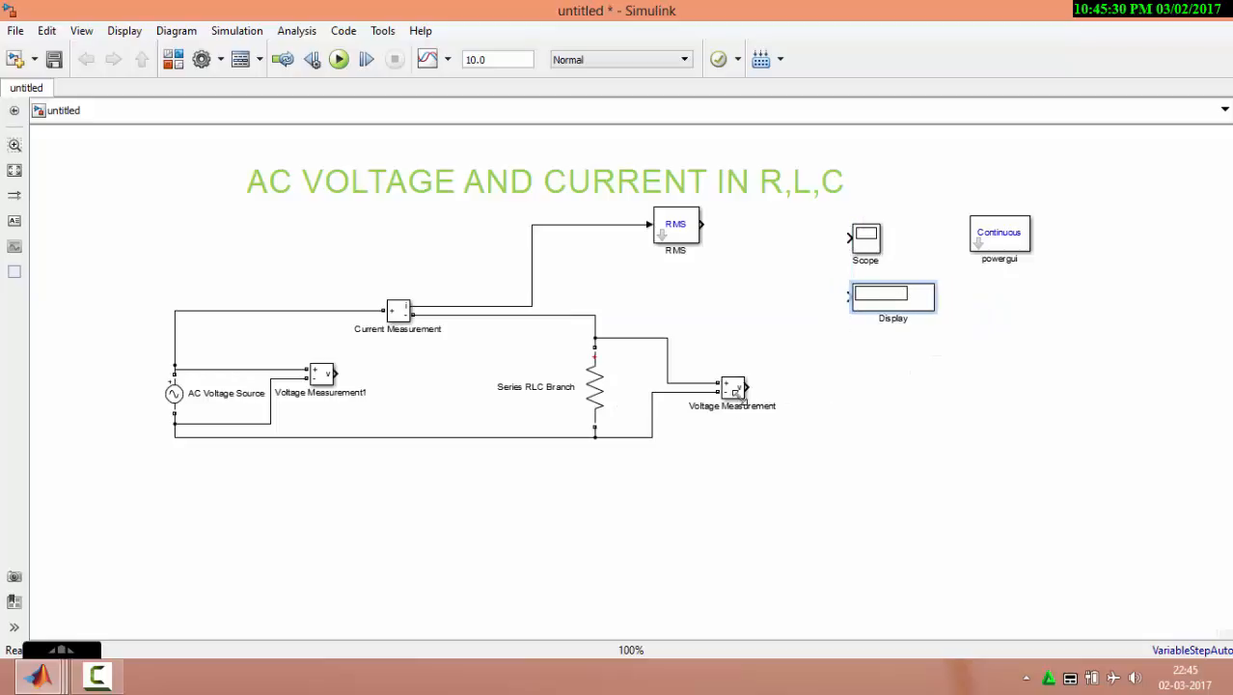
# Step: Duplicate the Scope and Display pair twice, placing one copy beyond Voltage Measurement and the other below Voltage Measurement1
pyautogui.moveTo(800, 218); pyautogui.dragTo(961, 347)
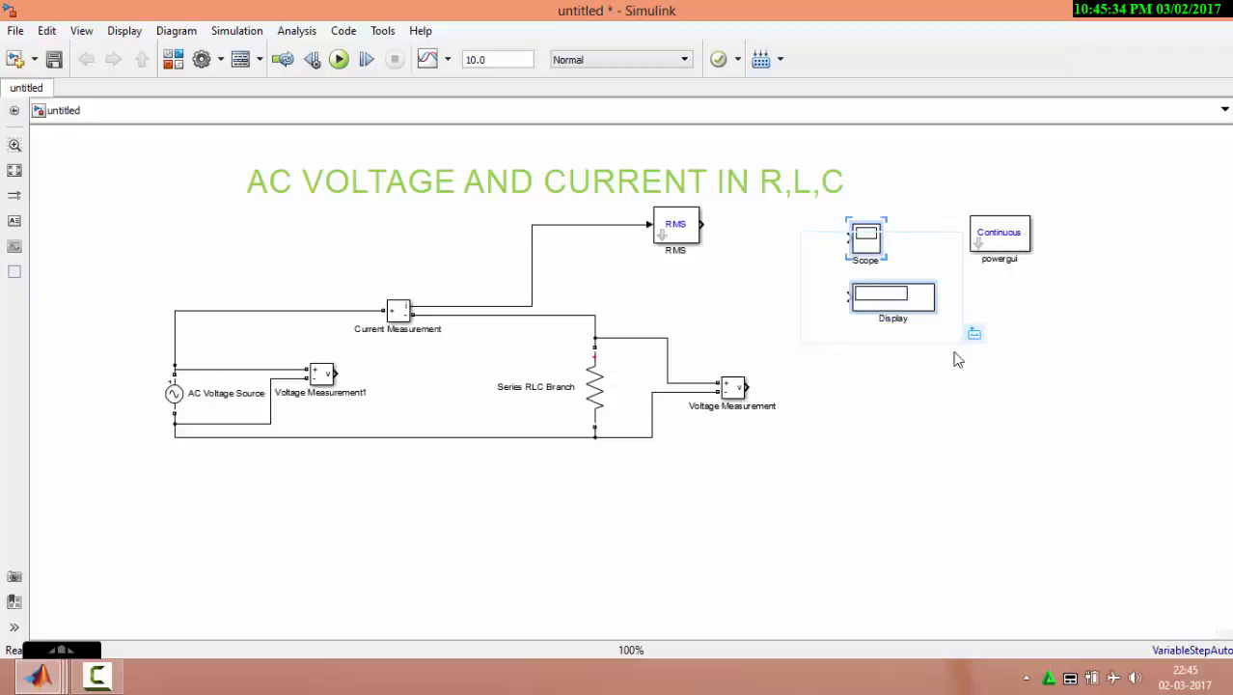
pyautogui.moveTo(808, 210); pyautogui.dragTo(946, 389)
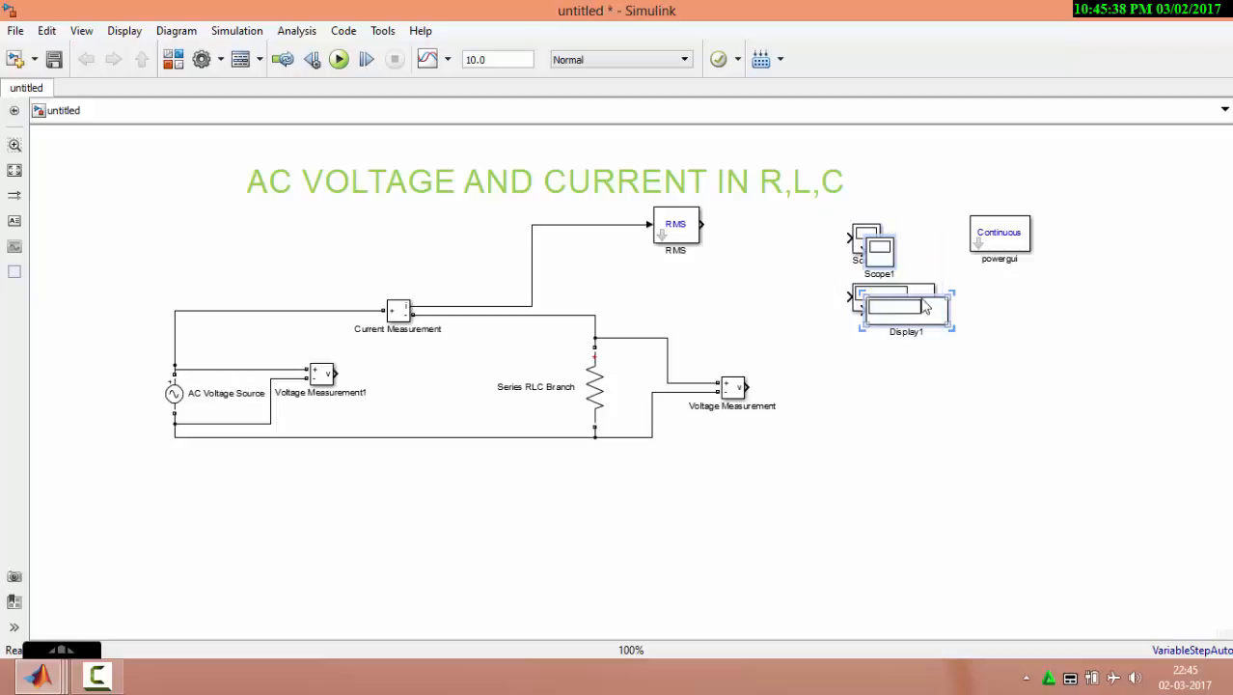
pyautogui.moveTo(888, 249); pyautogui.dragTo(1006, 442)
pyautogui.hotkey('ctrl', 'v')
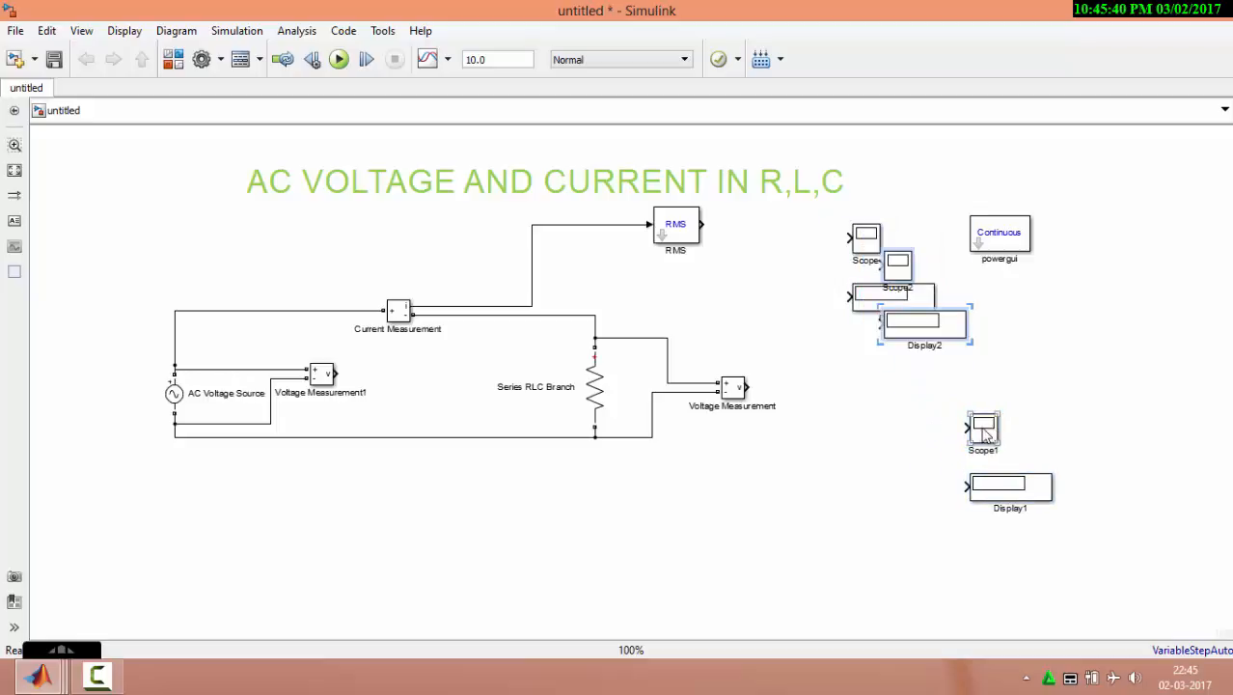
pyautogui.moveTo(901, 267); pyautogui.dragTo(389, 488)
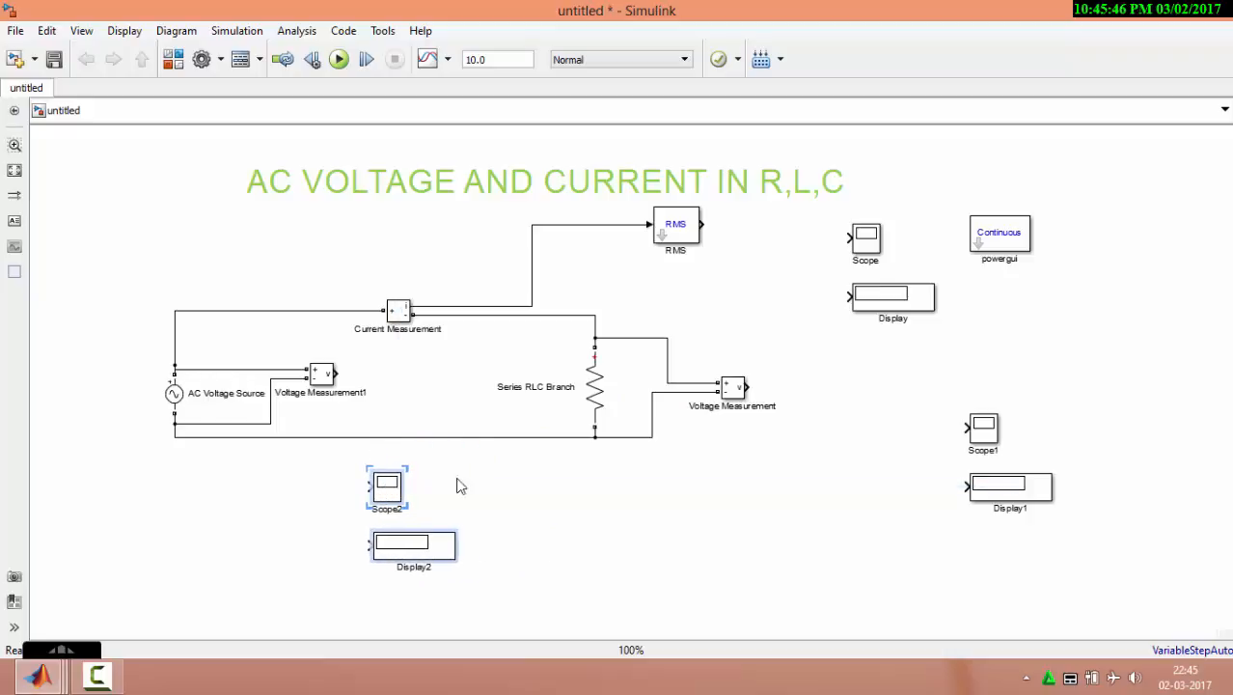
# Step: Move powergui to the upper-right corner and bring each Scope and Display pair close to RMS and Voltage Measurement
pyautogui.moveTo(1008, 241); pyautogui.dragTo(1126, 191)
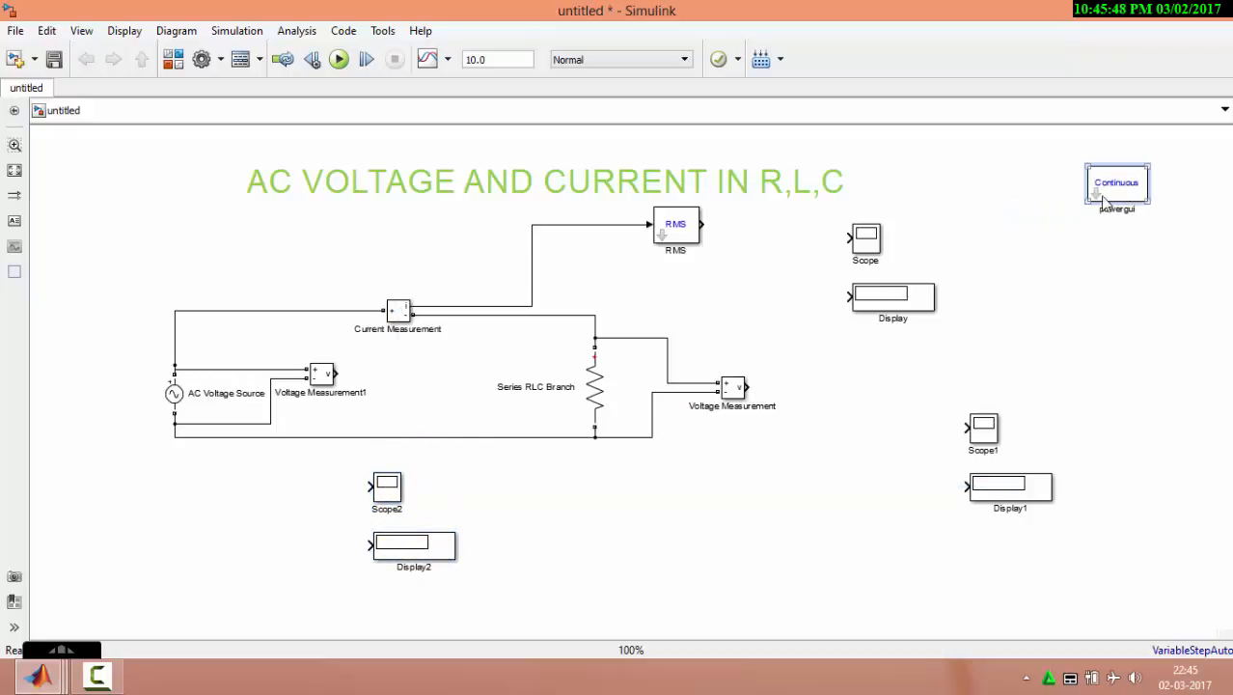
pyautogui.moveTo(846, 238); pyautogui.dragTo(793, 226)
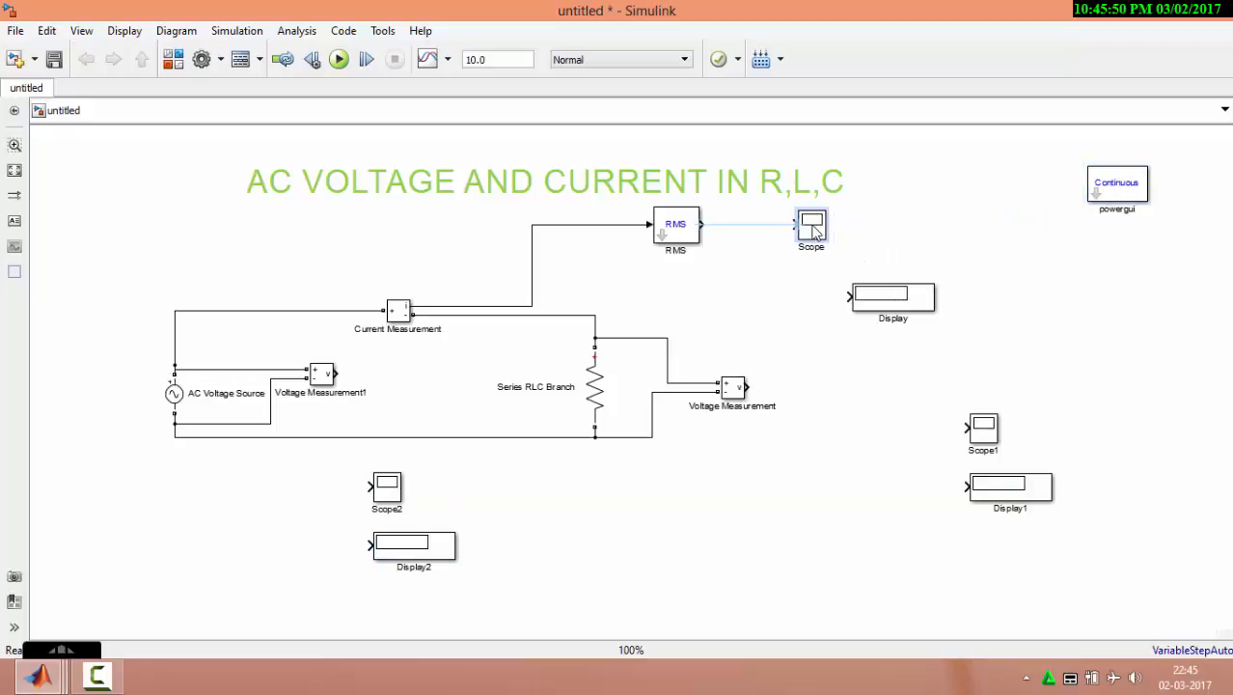
pyautogui.moveTo(917, 302); pyautogui.dragTo(859, 293)
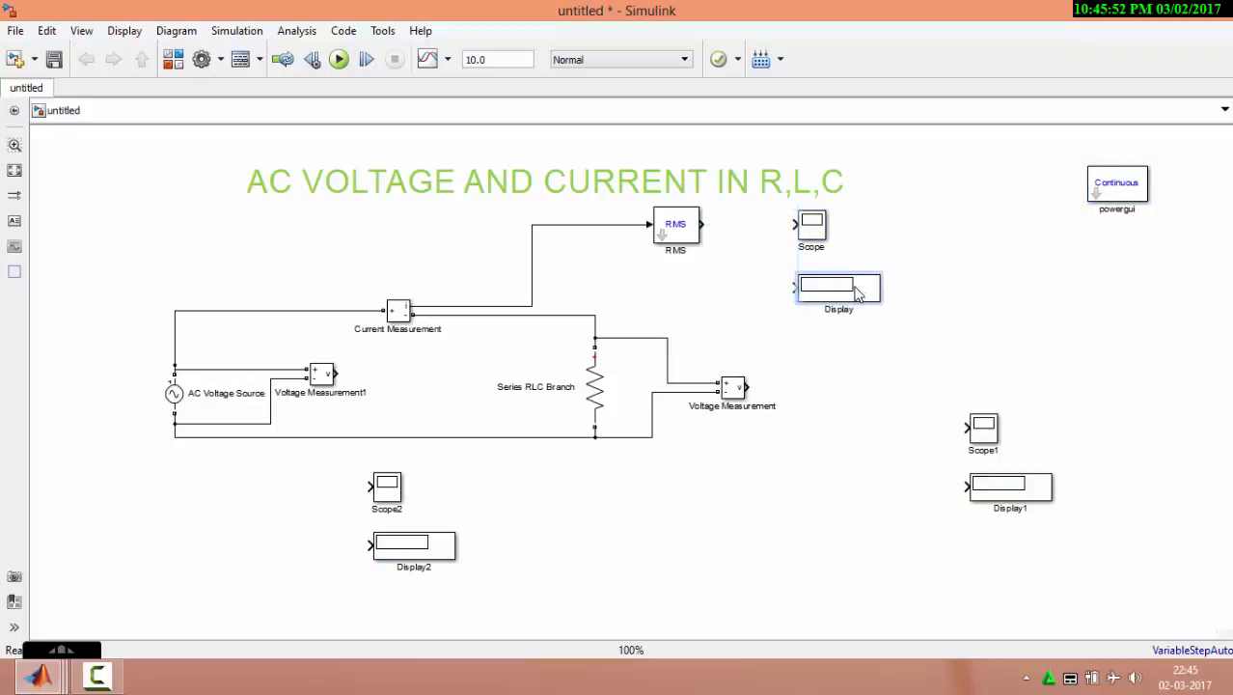
pyautogui.moveTo(984, 432); pyautogui.dragTo(820, 390)
pyautogui.moveTo(1023, 491); pyautogui.dragTo(869, 475)
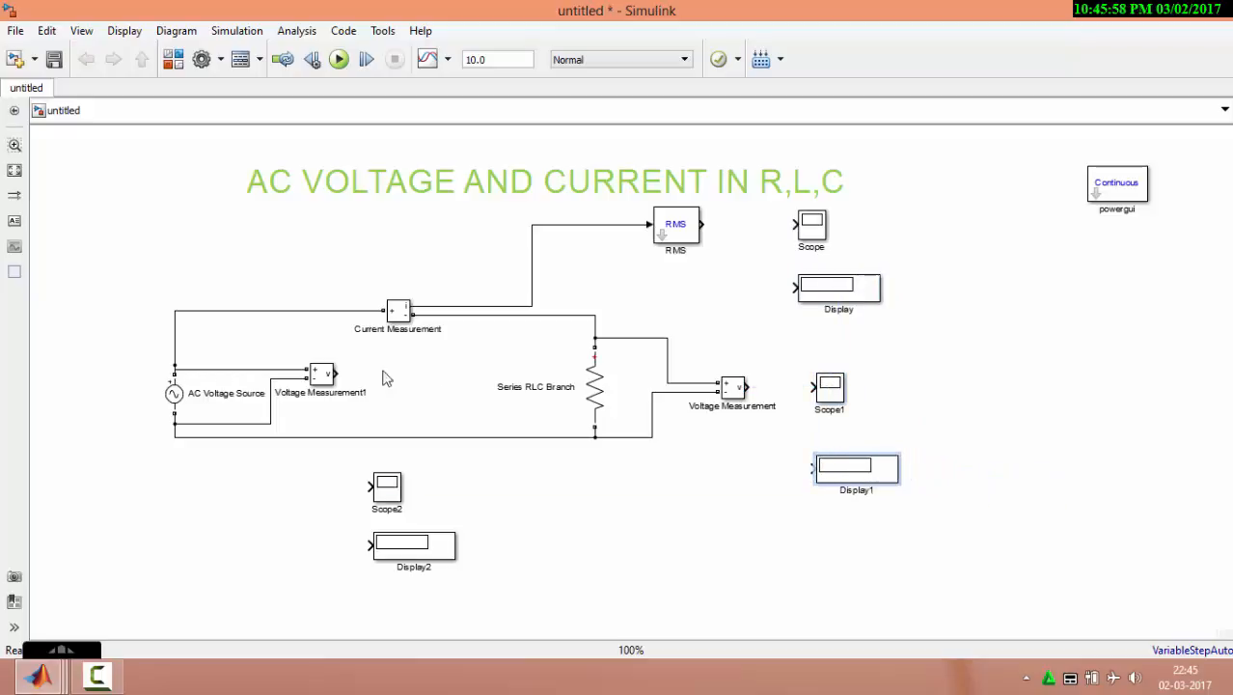
# Step: Wire Voltage Measurement1 to Scope2 and Display2, RMS to Scope and Display, and Voltage Measurement to Scope1 and Display1
pyautogui.moveTo(338, 373)
pyautogui.mouseDown()
pyautogui.moveTo(336, 506)
pyautogui.moveTo(369, 486)
pyautogui.mouseUp()
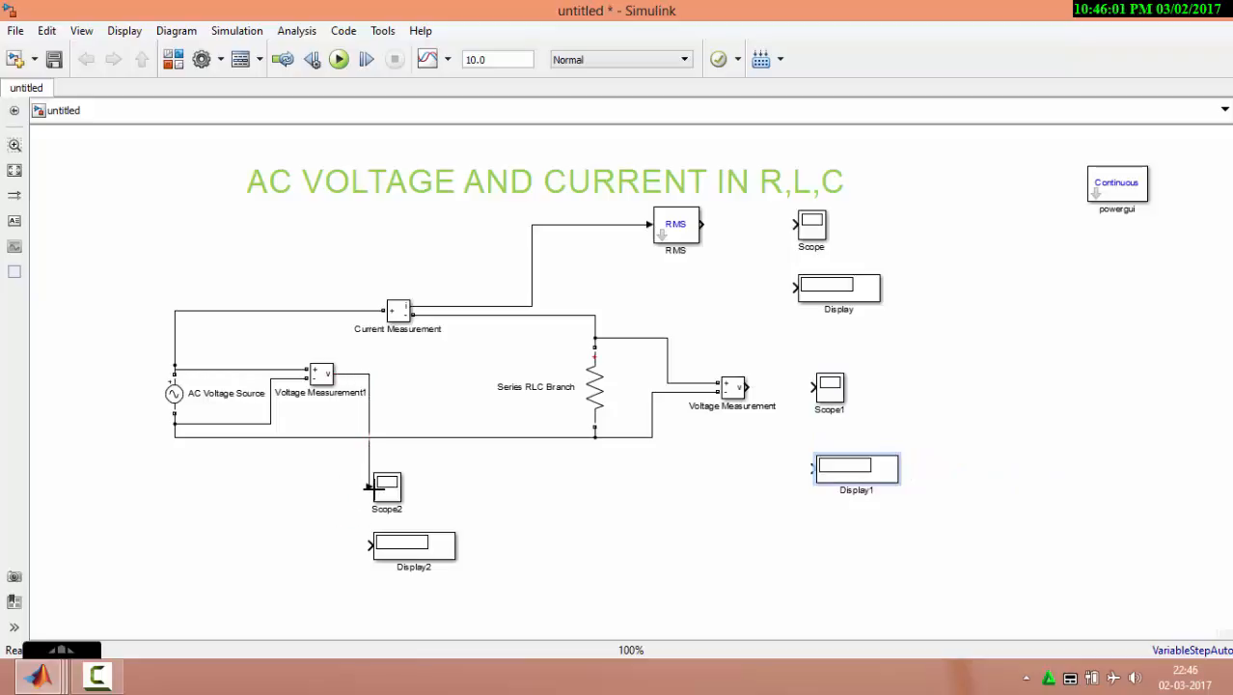
pyautogui.moveTo(371, 546); pyautogui.dragTo(368, 429)
pyautogui.moveTo(704, 226); pyautogui.dragTo(795, 225)
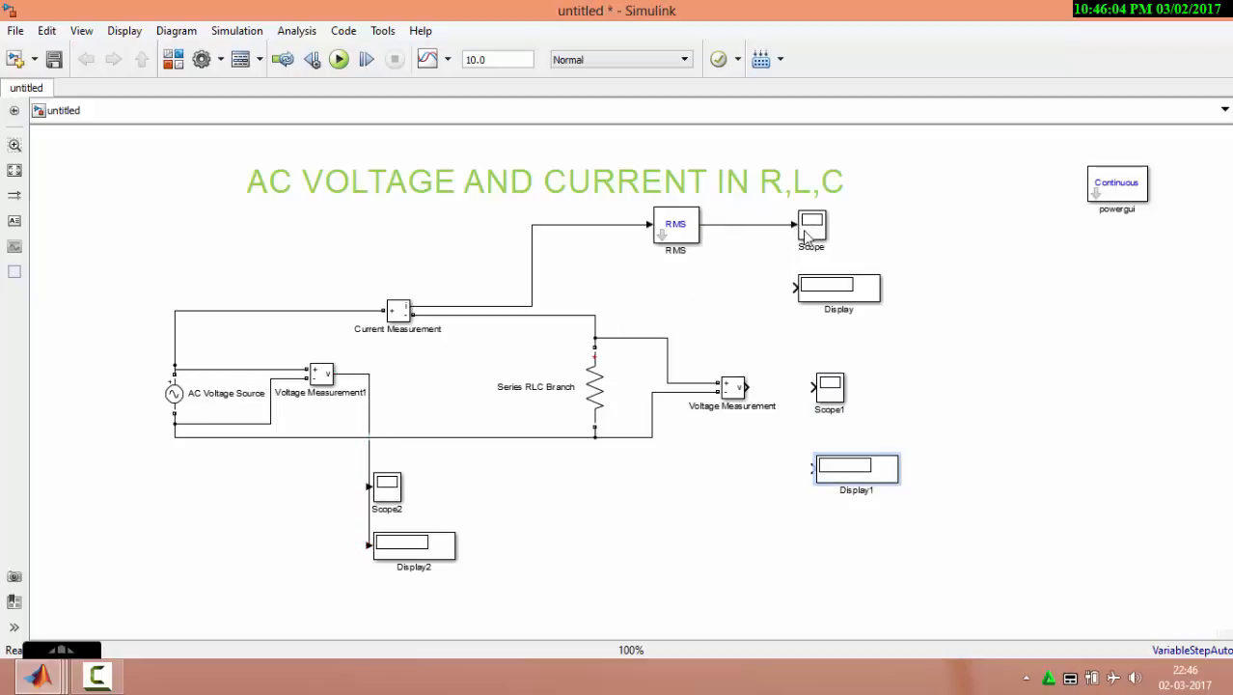
pyautogui.moveTo(793, 285); pyautogui.dragTo(754, 225)
pyautogui.moveTo(811, 389); pyautogui.dragTo(747, 387)
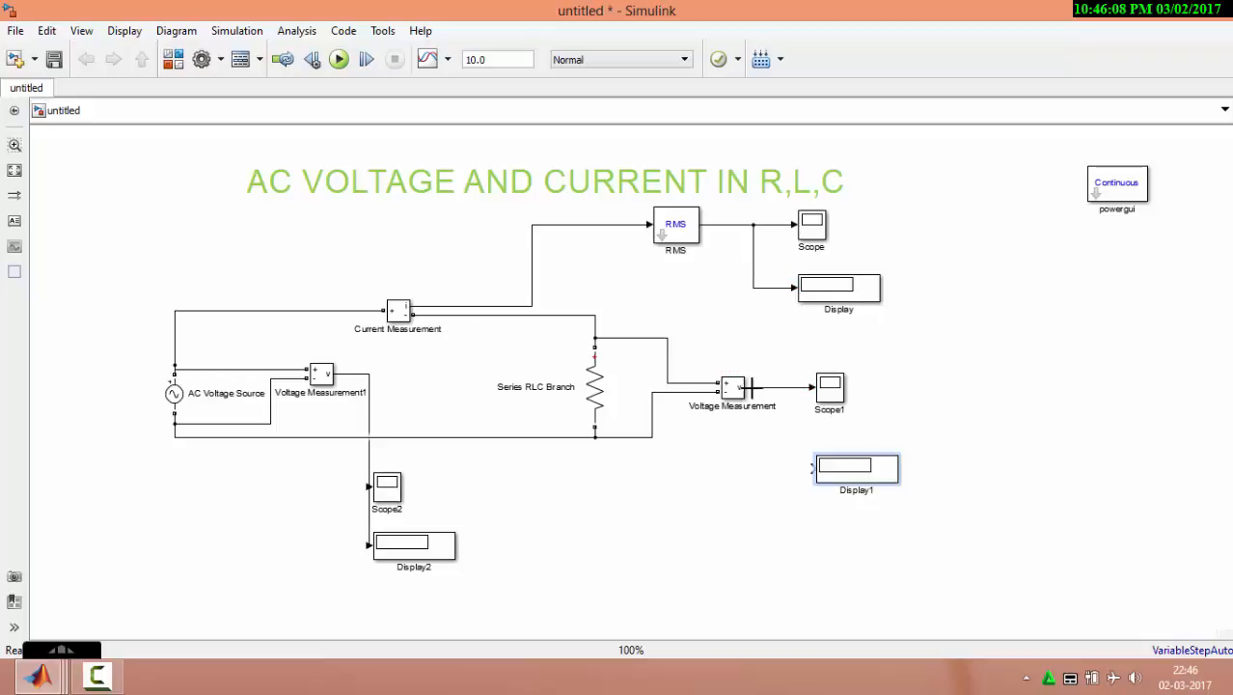
pyautogui.moveTo(814, 466); pyautogui.dragTo(784, 387)
# Step: Set the AC Voltage Source to a frequency of 50 Hz and a peak amplitude of 230 V
pyautogui.doubleClick(175, 394)
pyautogui.doubleClick(256, 425)
pyautogui.write('50')
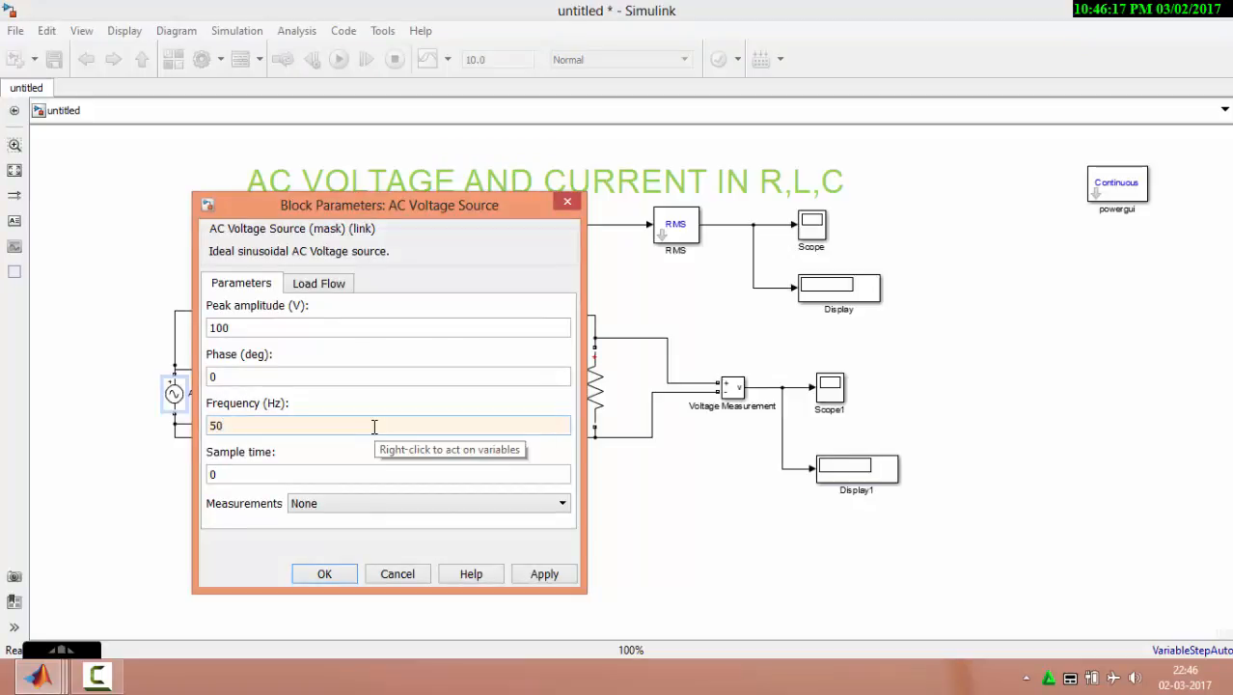
pyautogui.doubleClick(287, 326)
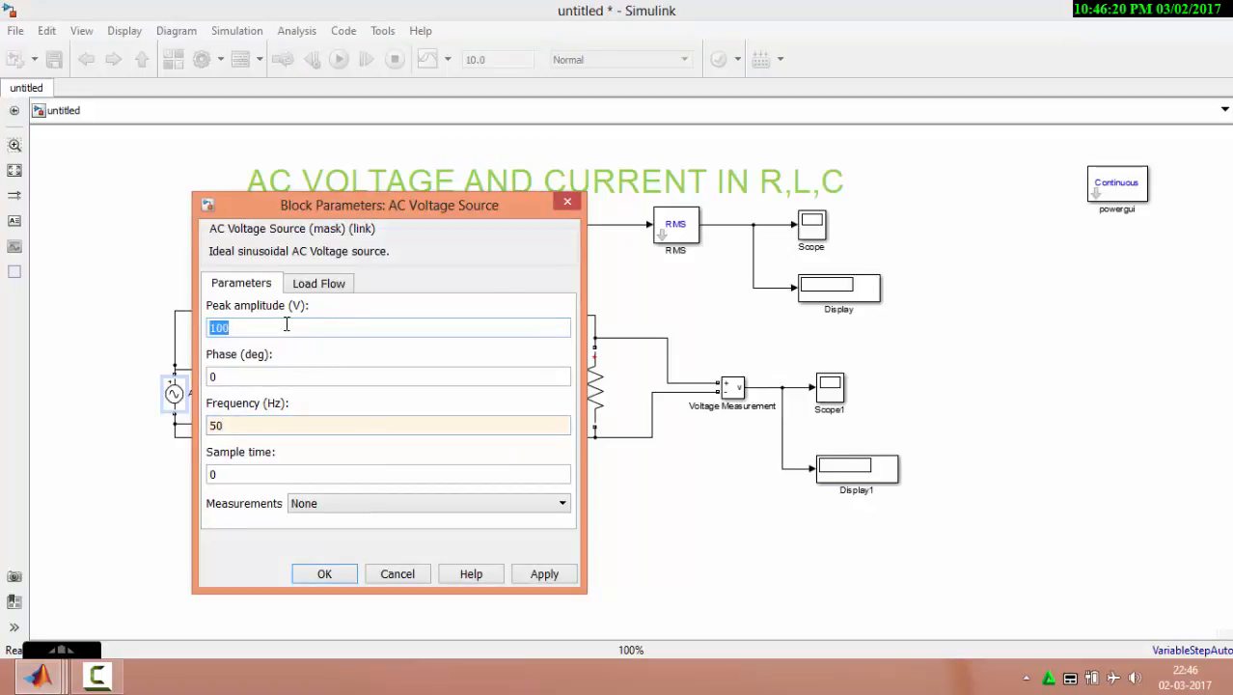
pyautogui.write('230')
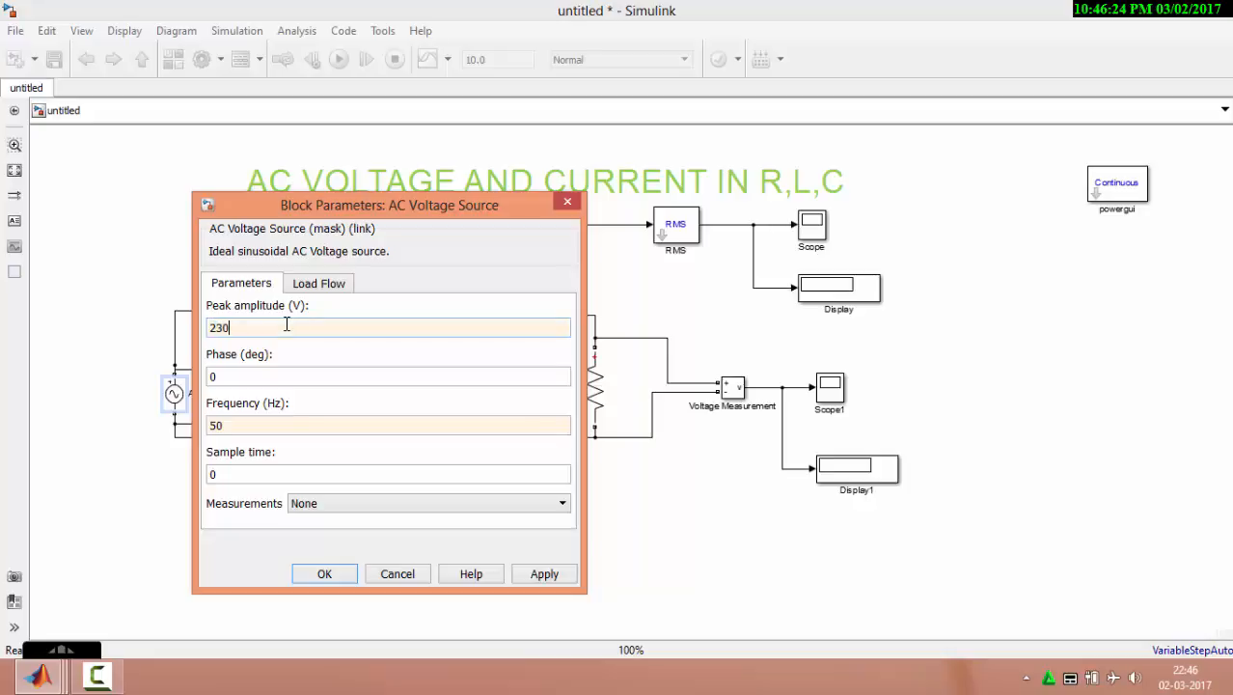
pyautogui.press('Return')
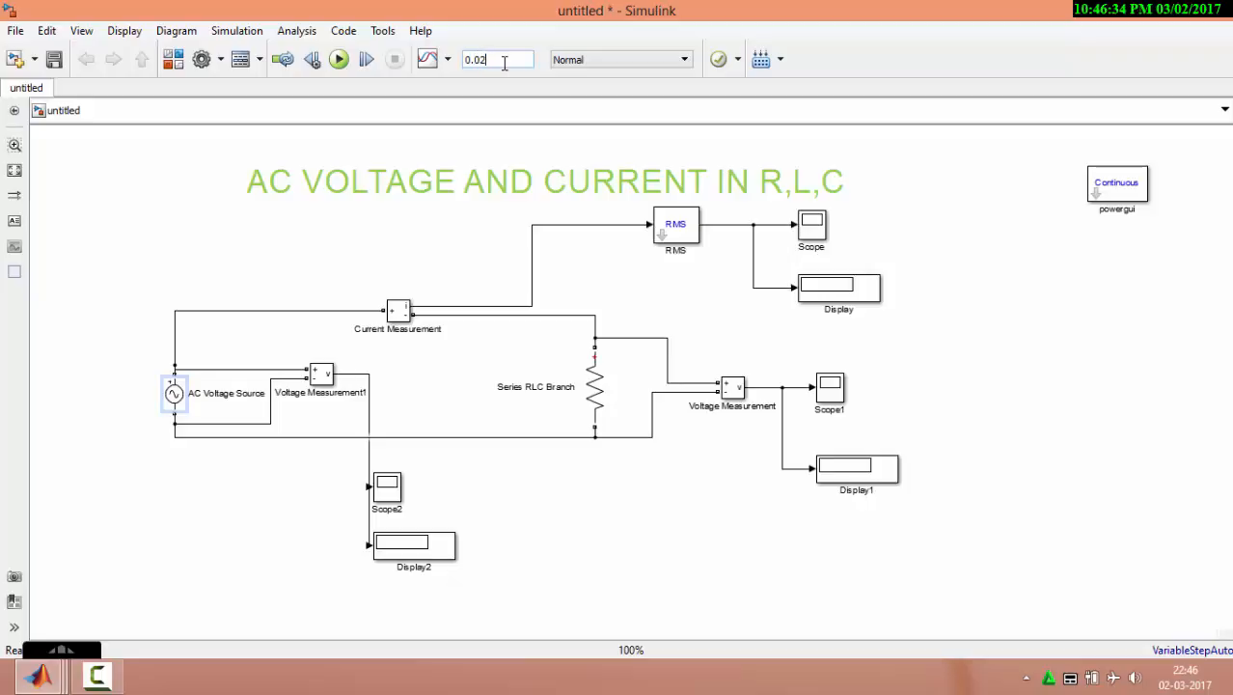
# Step: Set the simulation stop time to 0.02 and run the simulation
pyautogui.click(494, 60)
pyautogui.click(337, 61)
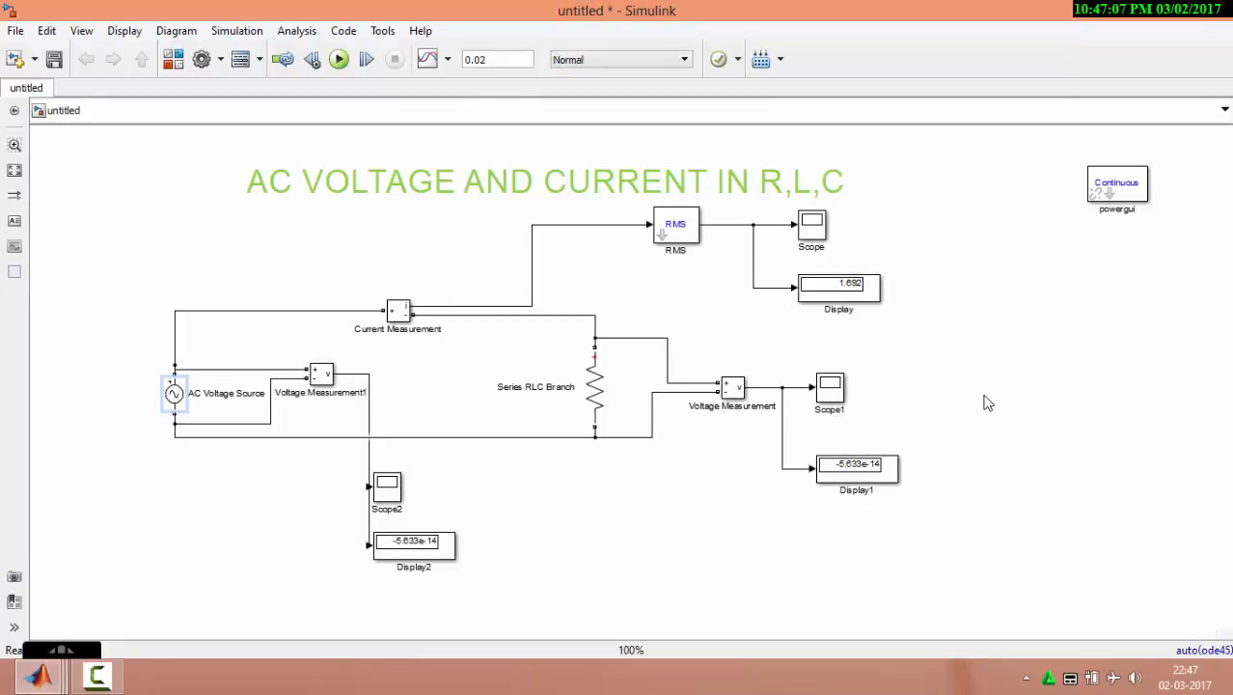
# Step: Delete the Voltage Measurement output line and shift Scope1 and Display1 away to make room for another block
pyautogui.click(781, 394)
pyautogui.press('Delete')
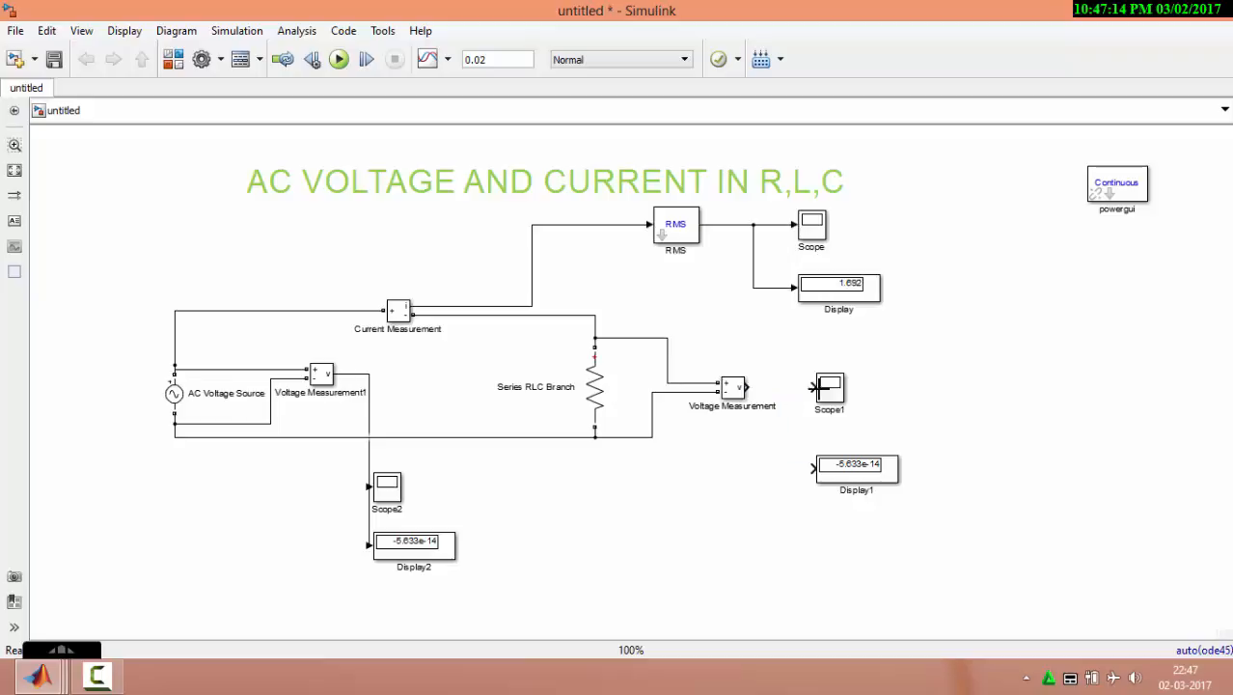
pyautogui.moveTo(830, 391); pyautogui.dragTo(975, 386)
pyautogui.moveTo(854, 470); pyautogui.dragTo(982, 473)
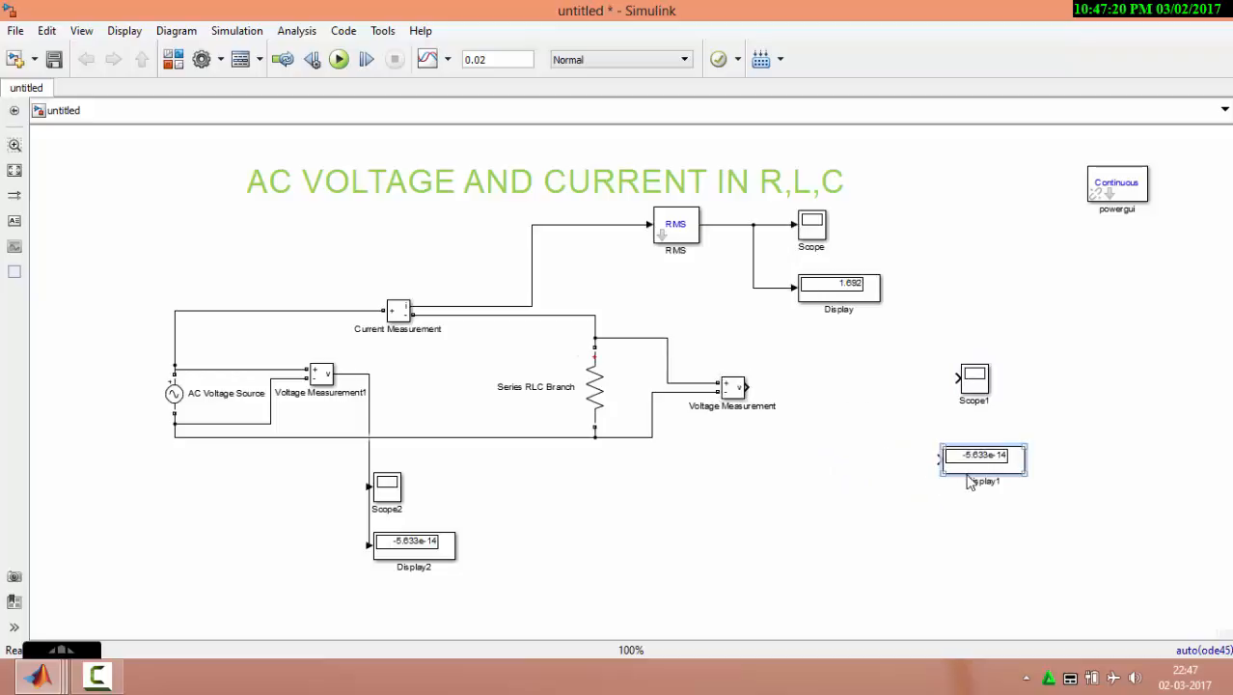
# Step: Duplicate the RMS block twice, placing one copy beside Voltage Measurement and the other below the AC Voltage Source
pyautogui.click(666, 235)
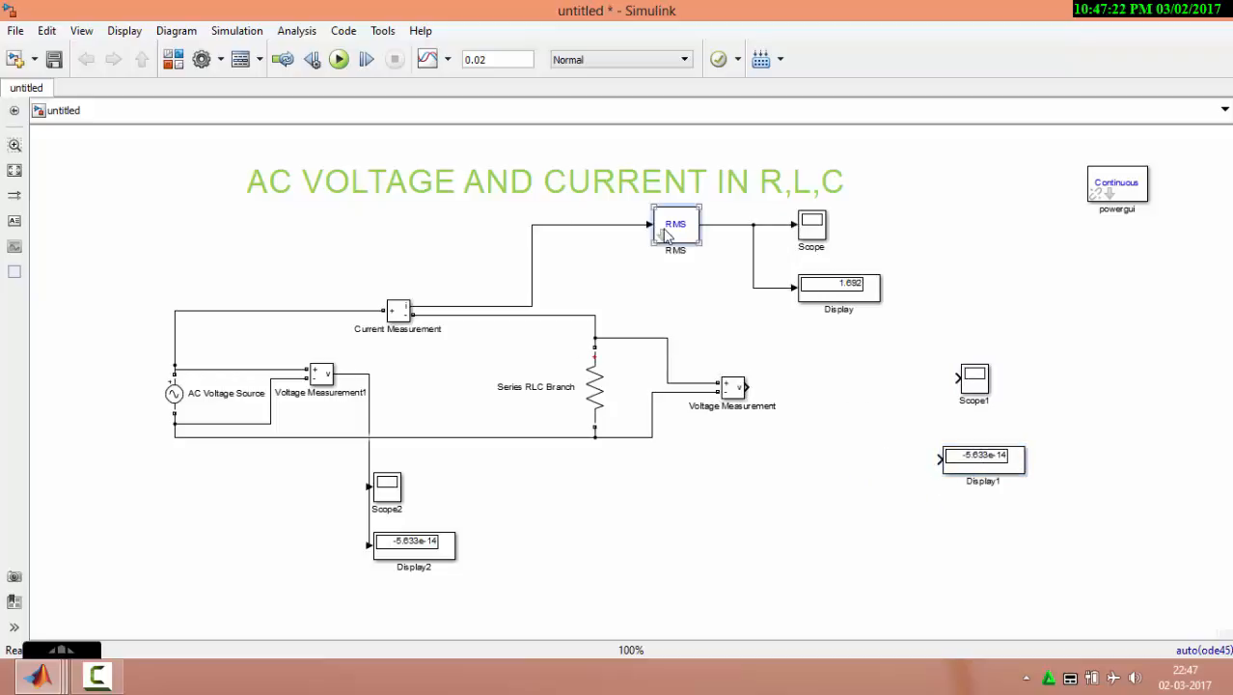
pyautogui.moveTo(665, 236); pyautogui.dragTo(844, 391)
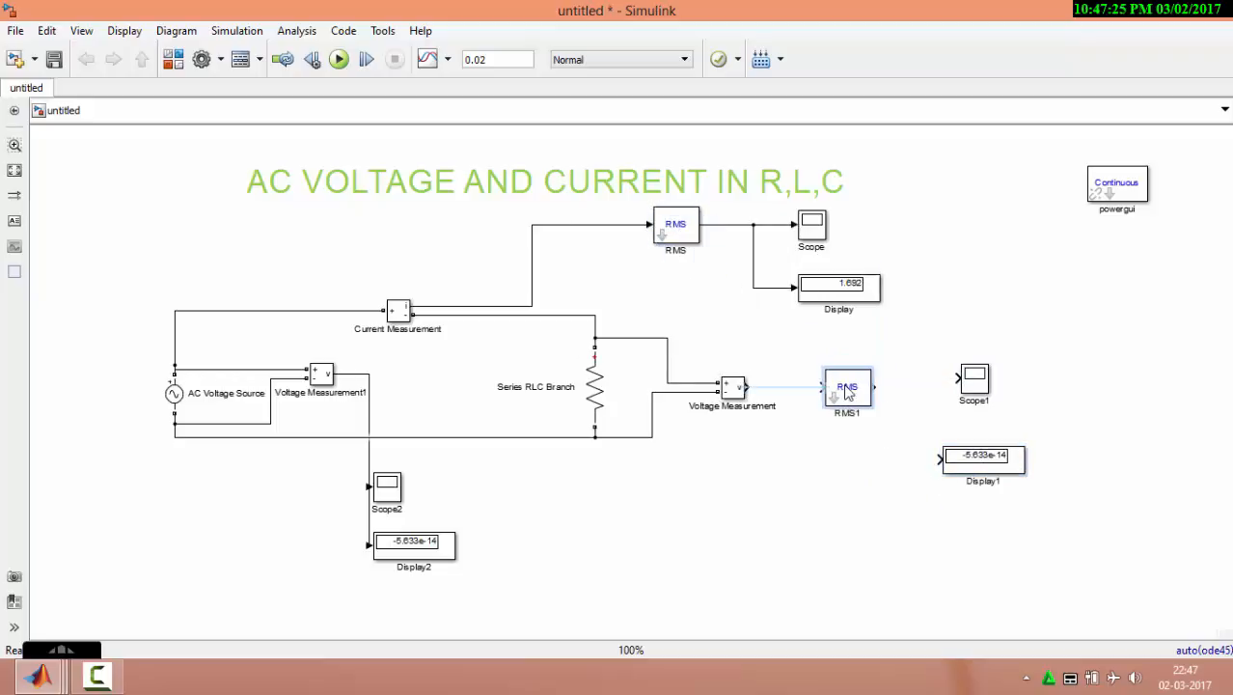
pyautogui.moveTo(676, 230); pyautogui.dragTo(311, 487)
# Step: Delete the Voltage Measurement1 output line and space out RMS2, Scope2 and Display2 so that RMS2 sits before them
pyautogui.click(358, 382)
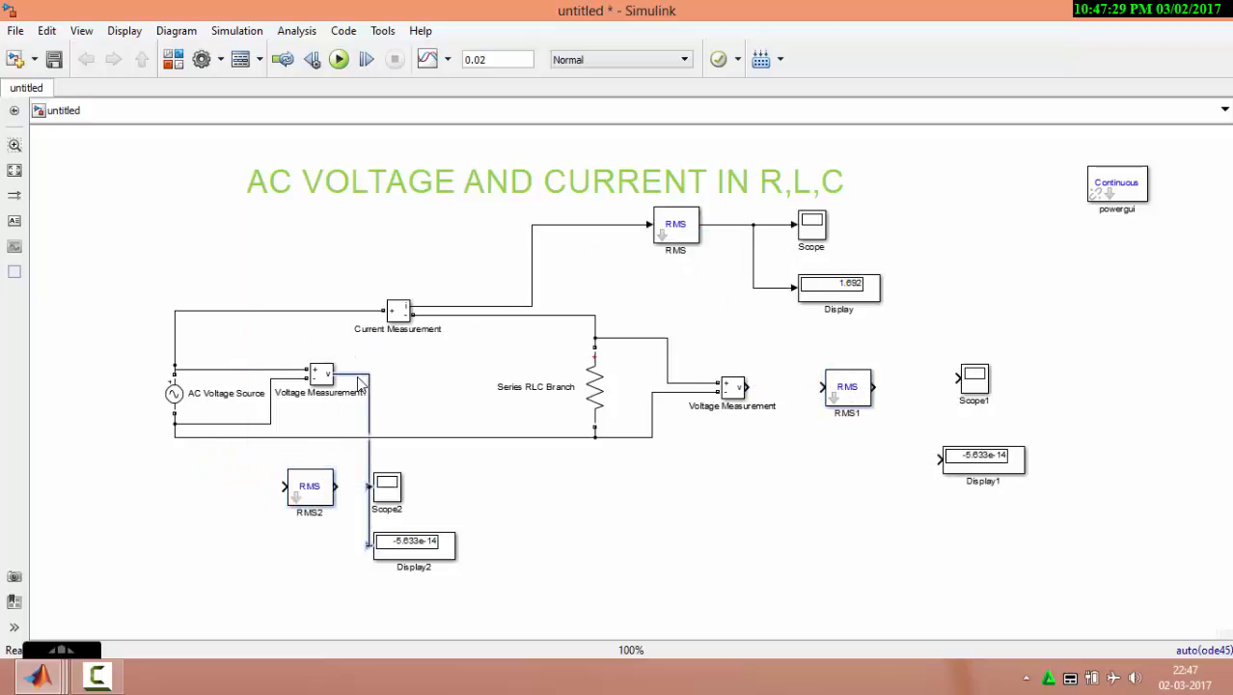
pyautogui.press('Delete')
pyautogui.moveTo(397, 490); pyautogui.dragTo(507, 485)
pyautogui.moveTo(422, 545); pyautogui.dragTo(530, 545)
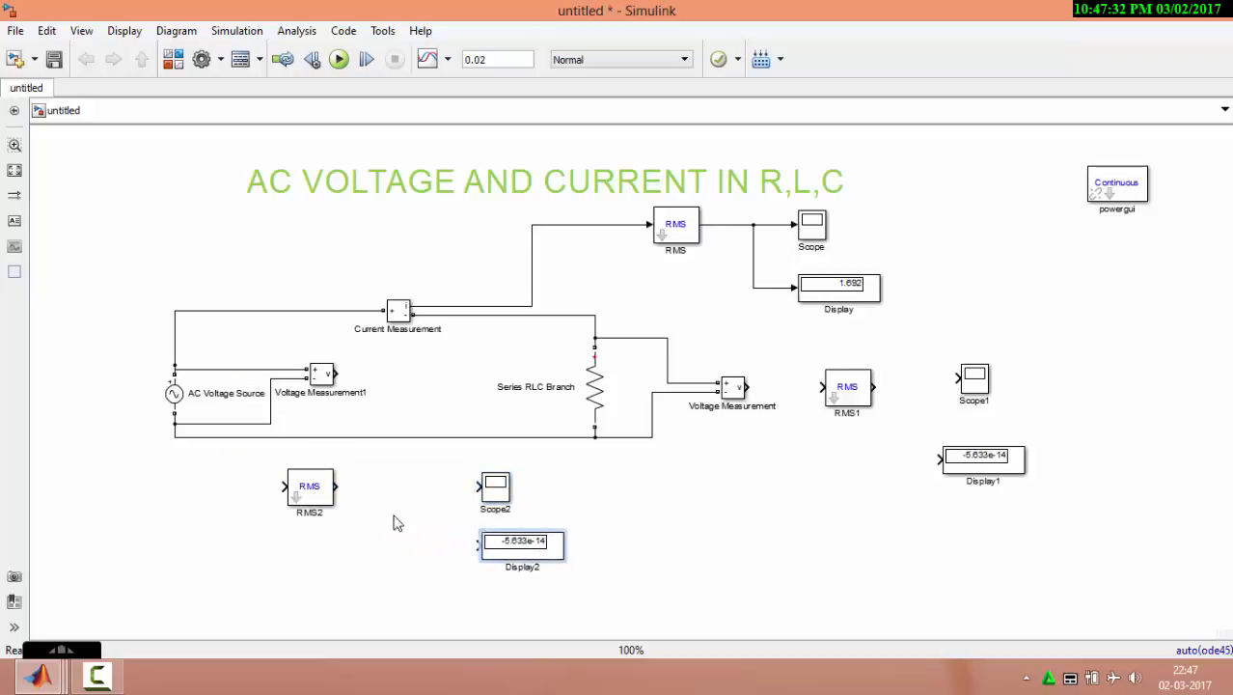
pyautogui.moveTo(320, 492); pyautogui.dragTo(398, 492)
# Step: Wire Voltage Measurement1 through RMS2 to Display2, and branch its unprocessed output directly to Scope2
pyautogui.moveTo(333, 369)
pyautogui.mouseDown()
pyautogui.moveTo(339, 484)
pyautogui.moveTo(479, 485)
pyautogui.moveTo(457, 521)
pyautogui.mouseUp()
pyautogui.press('Delete')
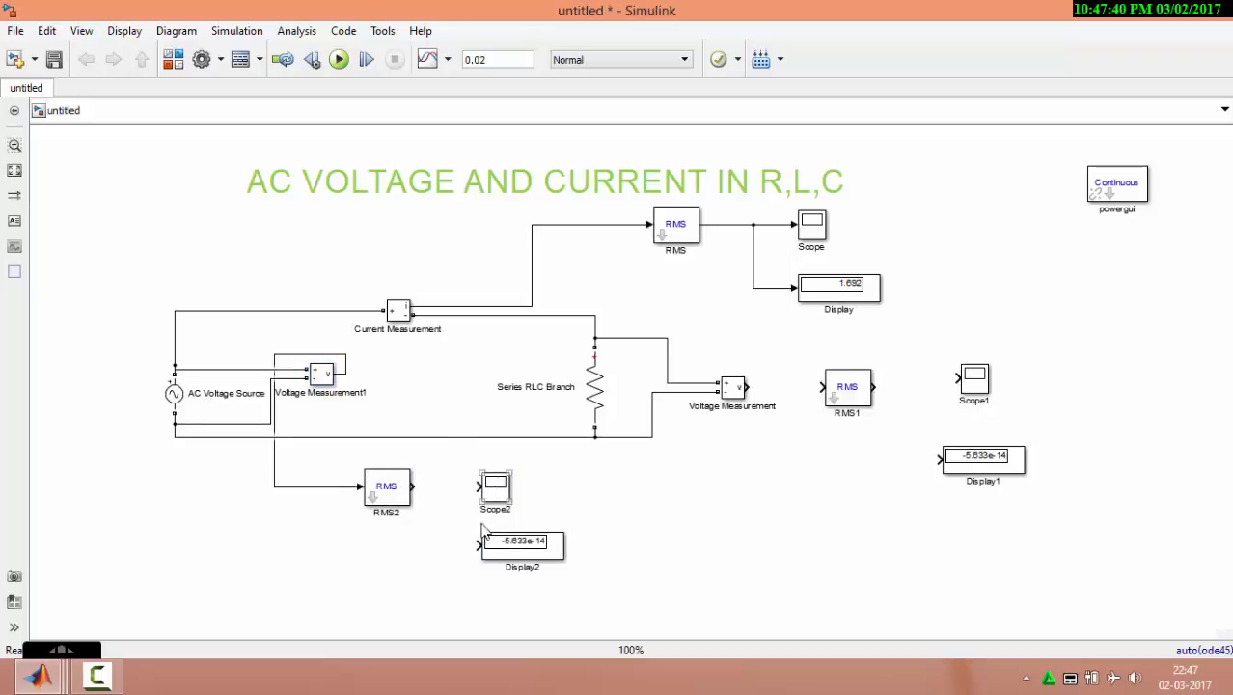
pyautogui.moveTo(413, 485); pyautogui.dragTo(479, 545)
pyautogui.moveTo(479, 485); pyautogui.dragTo(343, 367)
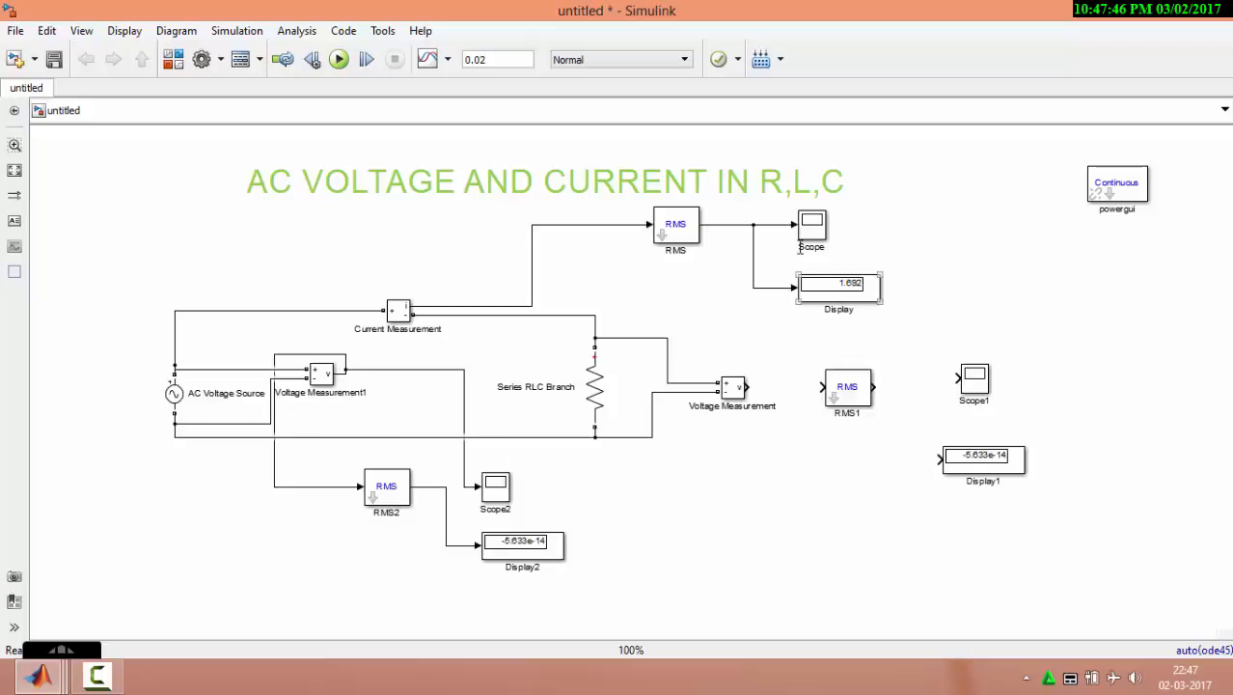
# Step: Replace the RMS output wiring so RMS feeds only Display, and connect Scope below it directly to the Current Measurement signal
pyautogui.click(729, 226)
pyautogui.press('Delete')
pyautogui.moveTo(818, 238); pyautogui.dragTo(753, 339)
pyautogui.moveTo(839, 287)
pyautogui.mouseDown()
pyautogui.moveTo(817, 224)
pyautogui.moveTo(705, 224)
pyautogui.mouseUp()
pyautogui.moveTo(750, 335); pyautogui.dragTo(531, 279)
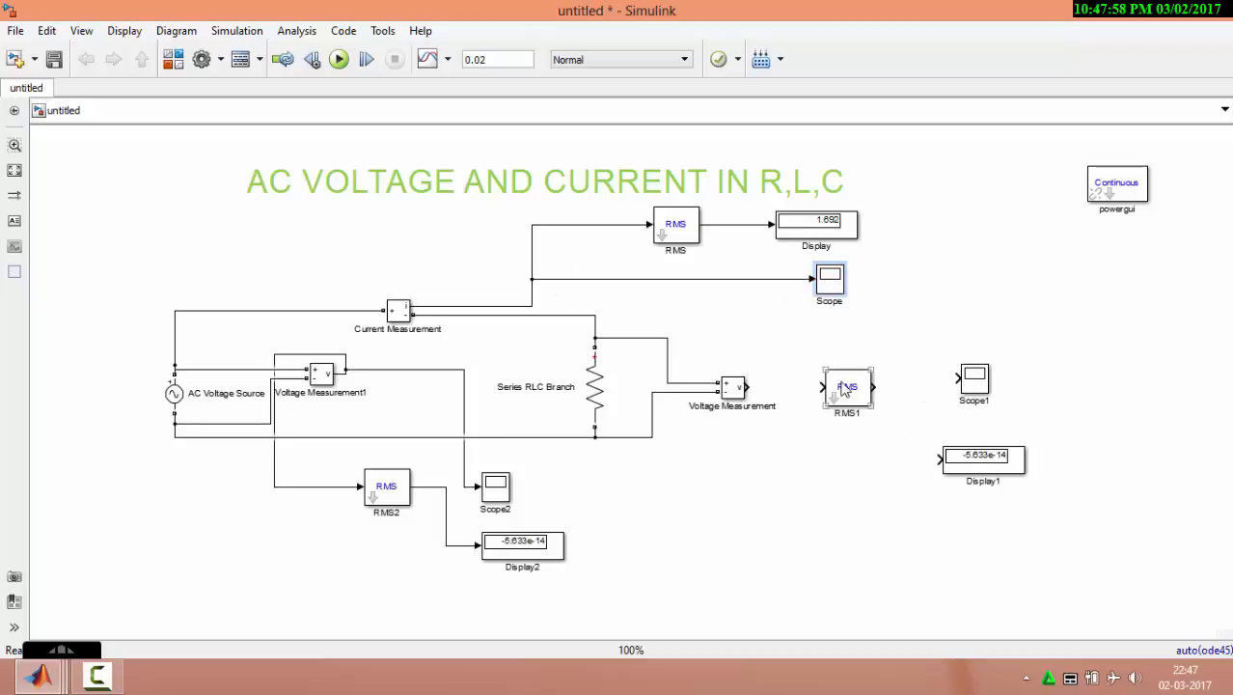
# Step: Wire Voltage Measurement through RMS1 to Display1, and place Scope1 underneath on a direct branch from Voltage Measurement
pyautogui.moveTo(750, 386); pyautogui.dragTo(822, 387)
pyautogui.moveTo(982, 381); pyautogui.dragTo(990, 547)
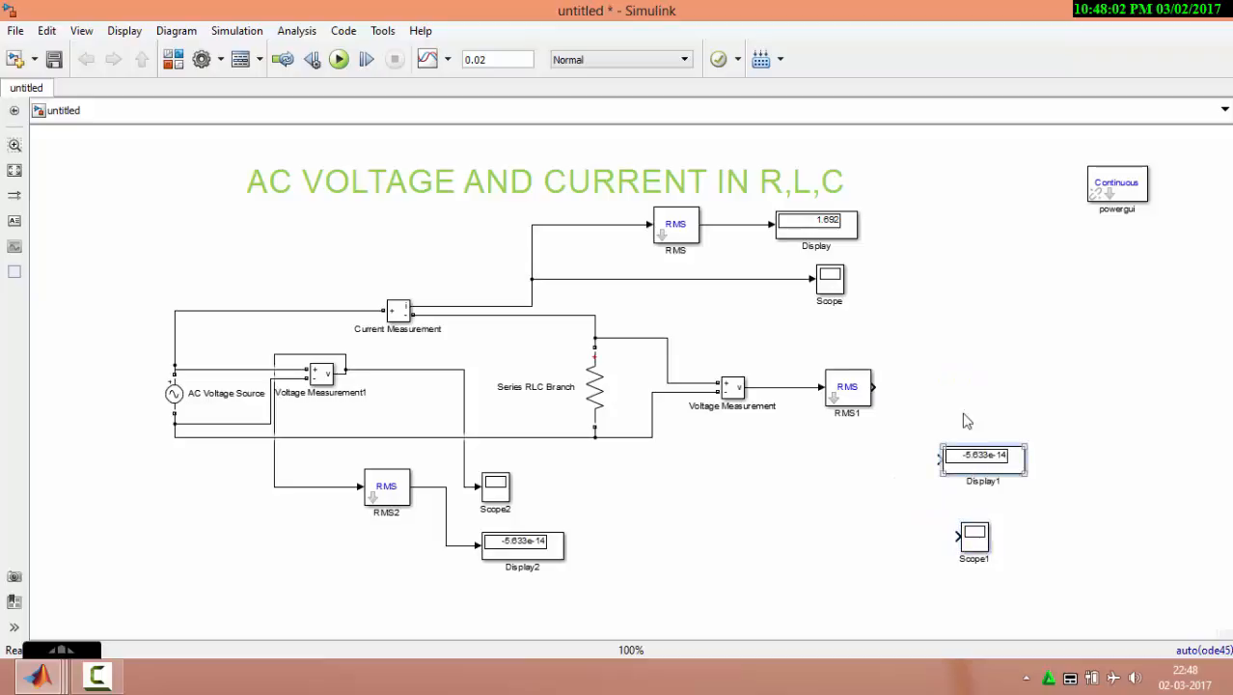
pyautogui.moveTo(974, 461); pyautogui.dragTo(956, 387)
pyautogui.moveTo(873, 386); pyautogui.dragTo(924, 387)
pyautogui.click(963, 456)
pyautogui.moveTo(988, 549); pyautogui.dragTo(779, 387)
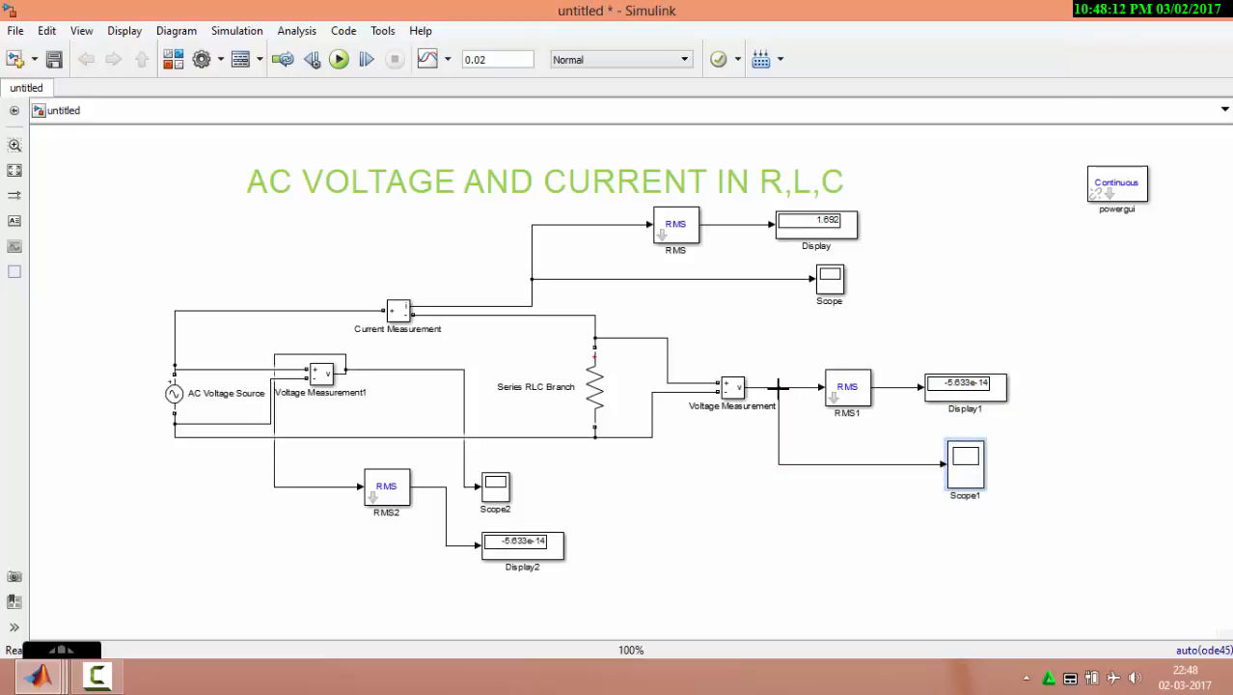
# Step: Run the simulation and check the RMS voltages on Display2 and Display1
pyautogui.click(339, 59)
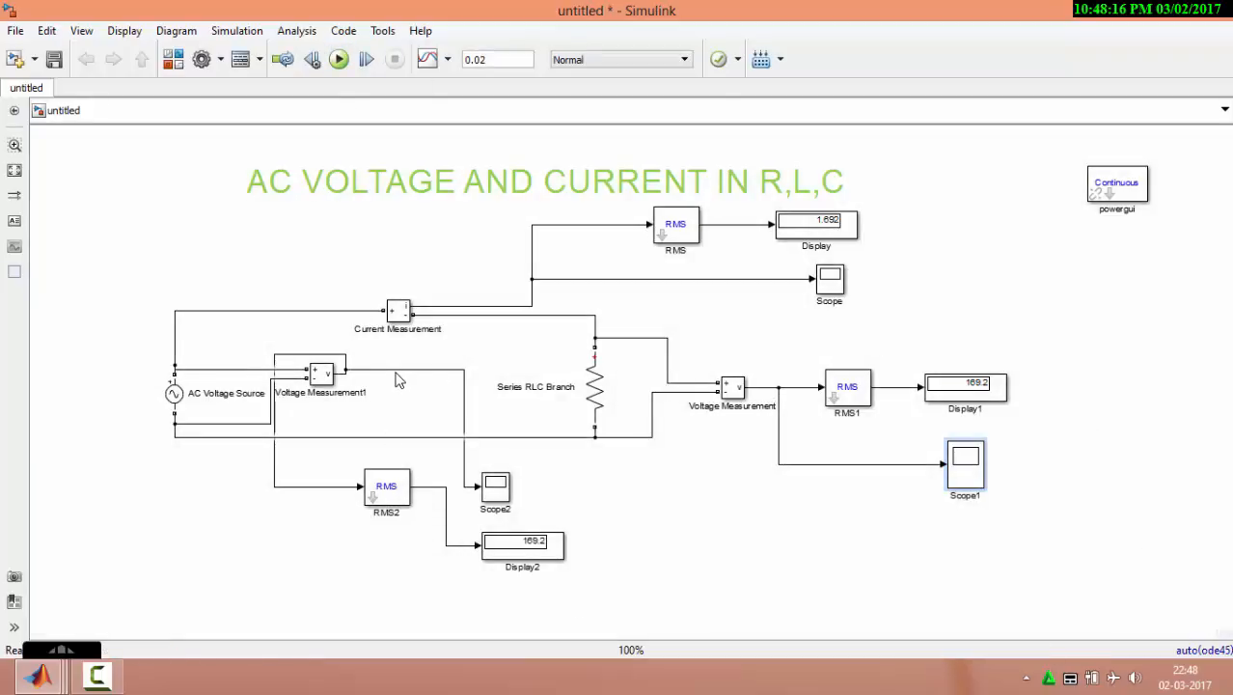
pyautogui.click(537, 542)
pyautogui.click(982, 382)
pyautogui.click(1022, 418)
# Step: Open Scope and Scope1 and arrange their windows side by side to compare the resistor's current and voltage waveforms
pyautogui.click(828, 278)
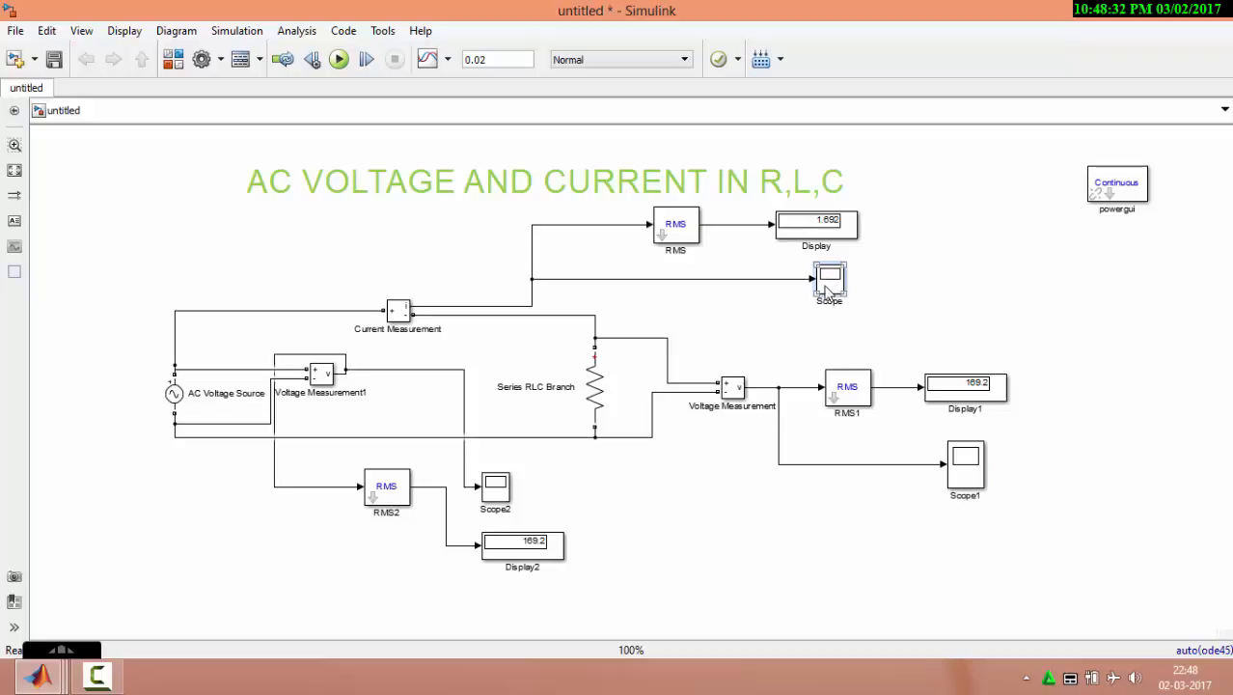
pyautogui.doubleClick(965, 458)
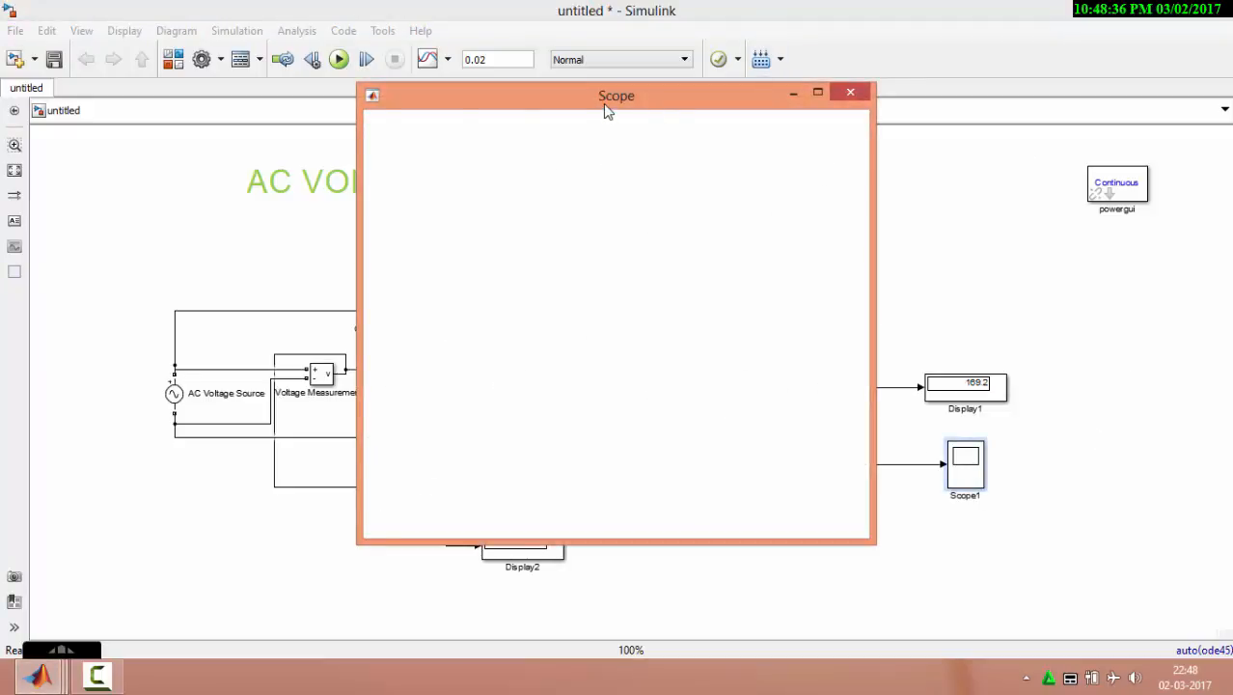
pyautogui.moveTo(605, 106); pyautogui.dragTo(1121, 81)
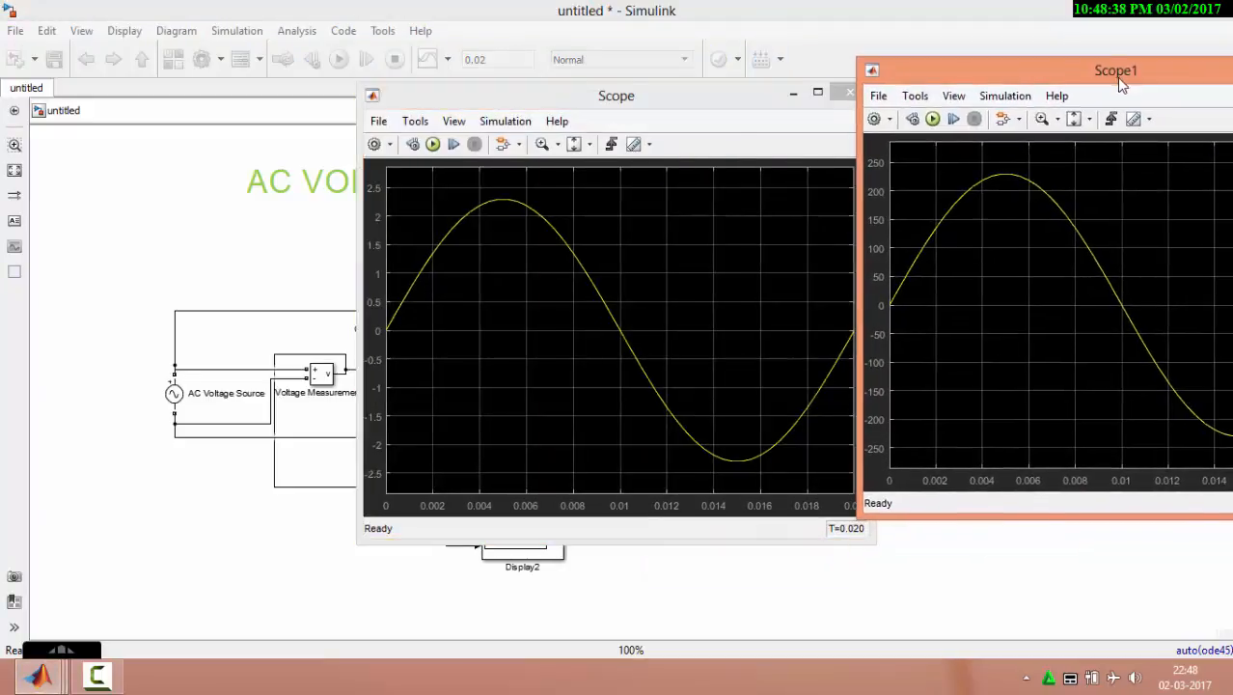
pyautogui.moveTo(710, 103); pyautogui.dragTo(453, 81)
pyautogui.moveTo(1097, 75); pyautogui.dragTo(876, 456)
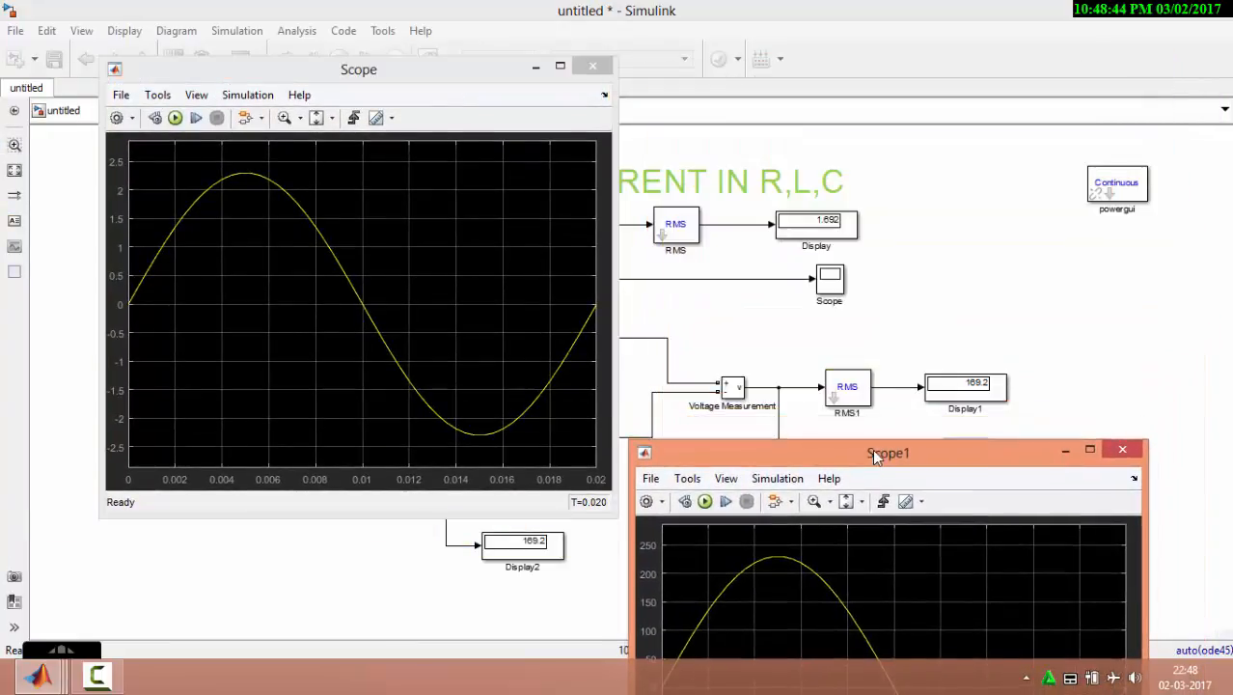
pyautogui.moveTo(475, 82); pyautogui.dragTo(452, 44)
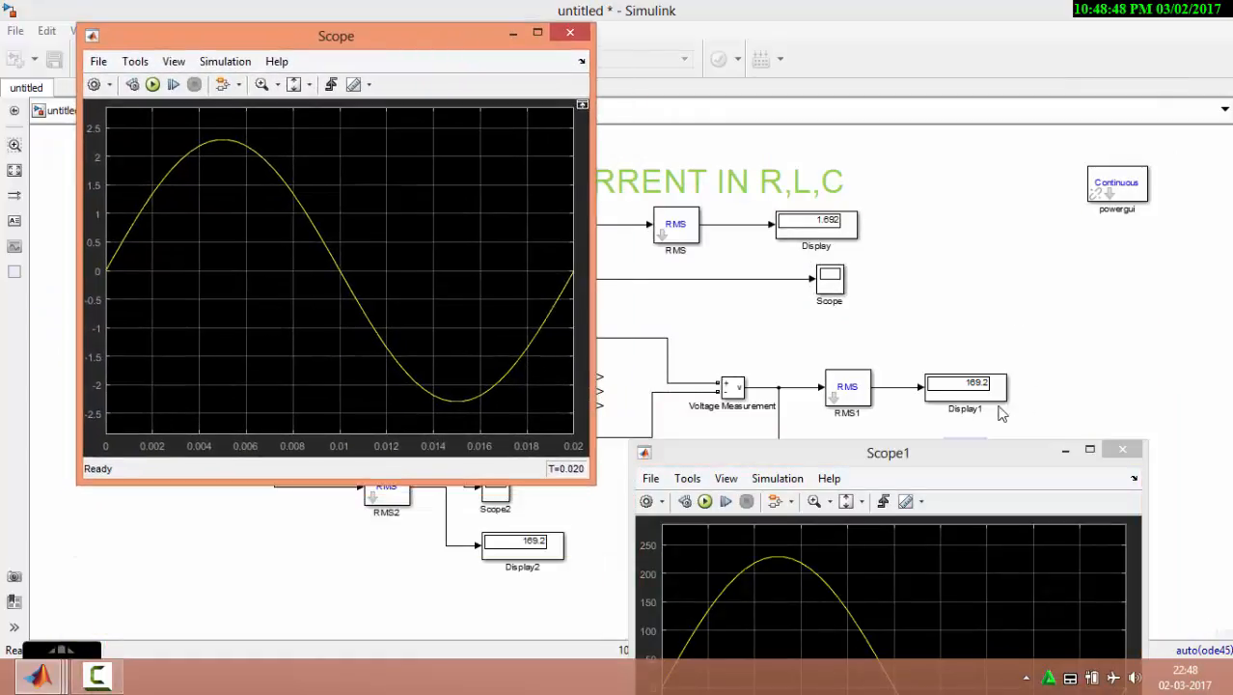
pyautogui.click(914, 450)
pyautogui.moveTo(914, 449); pyautogui.dragTo(948, 626)
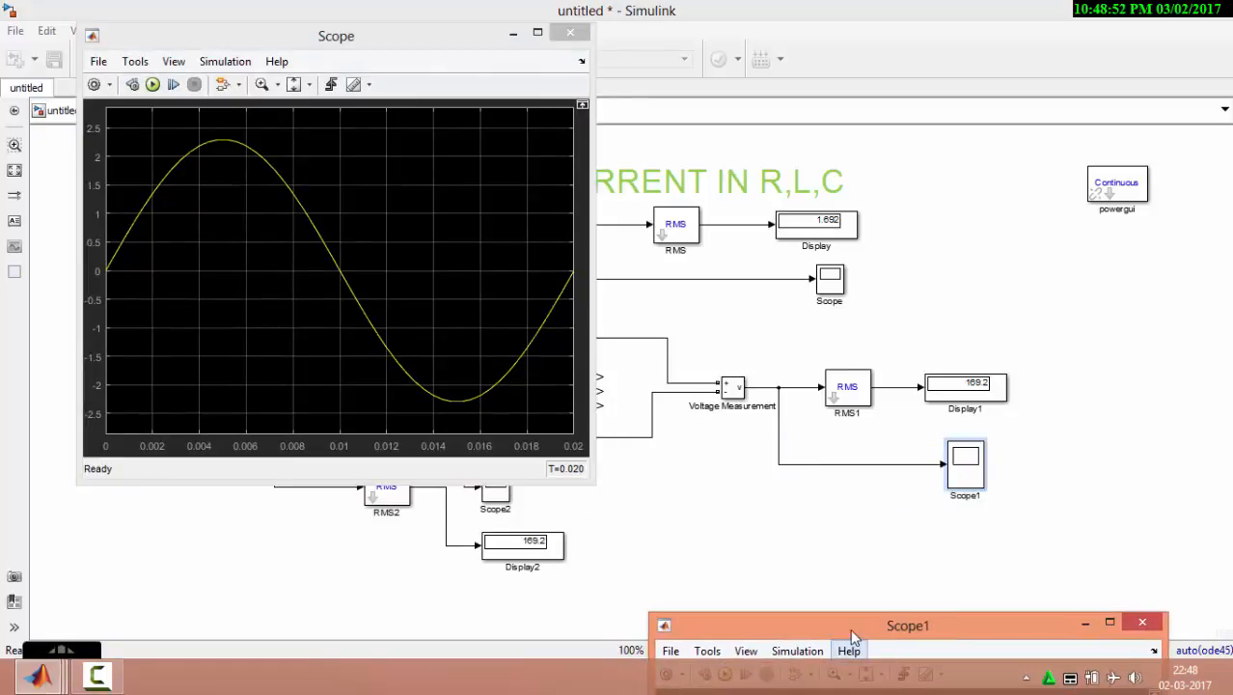
pyautogui.moveTo(856, 627); pyautogui.dragTo(812, 42)
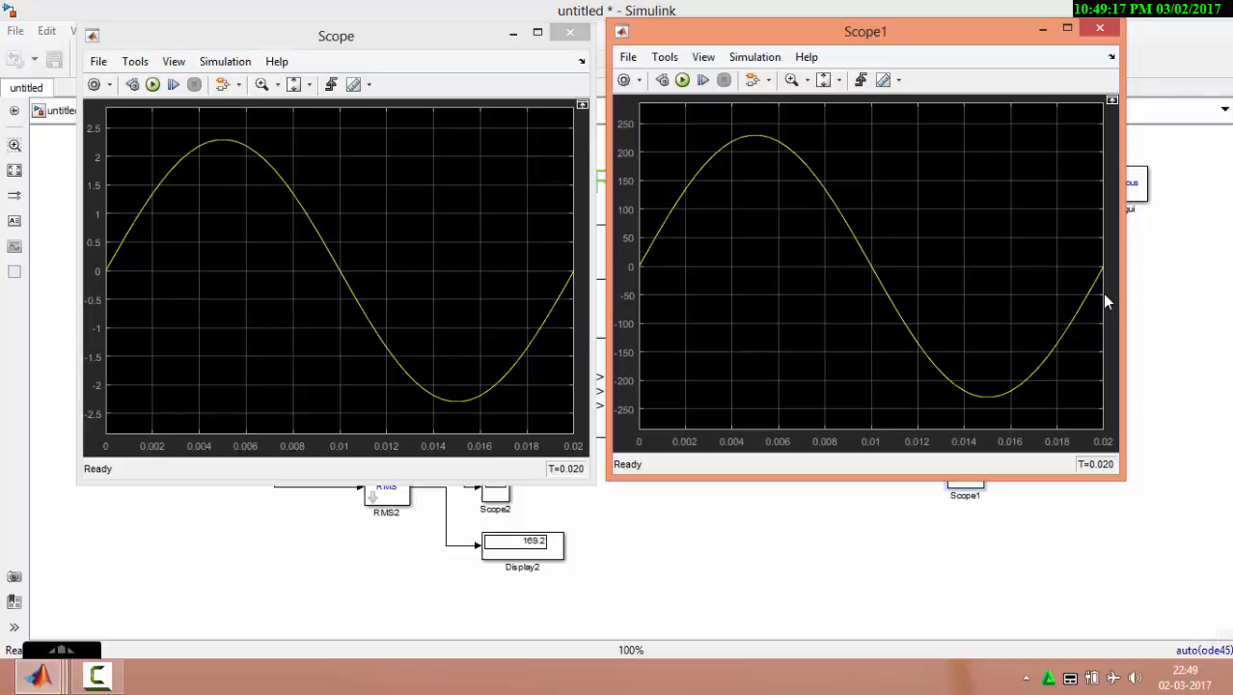
# Step: Close both scope windows and rename the scope blocks: Scope as CURRENT and Scope1 as VOLTAGE
pyautogui.click(569, 32)
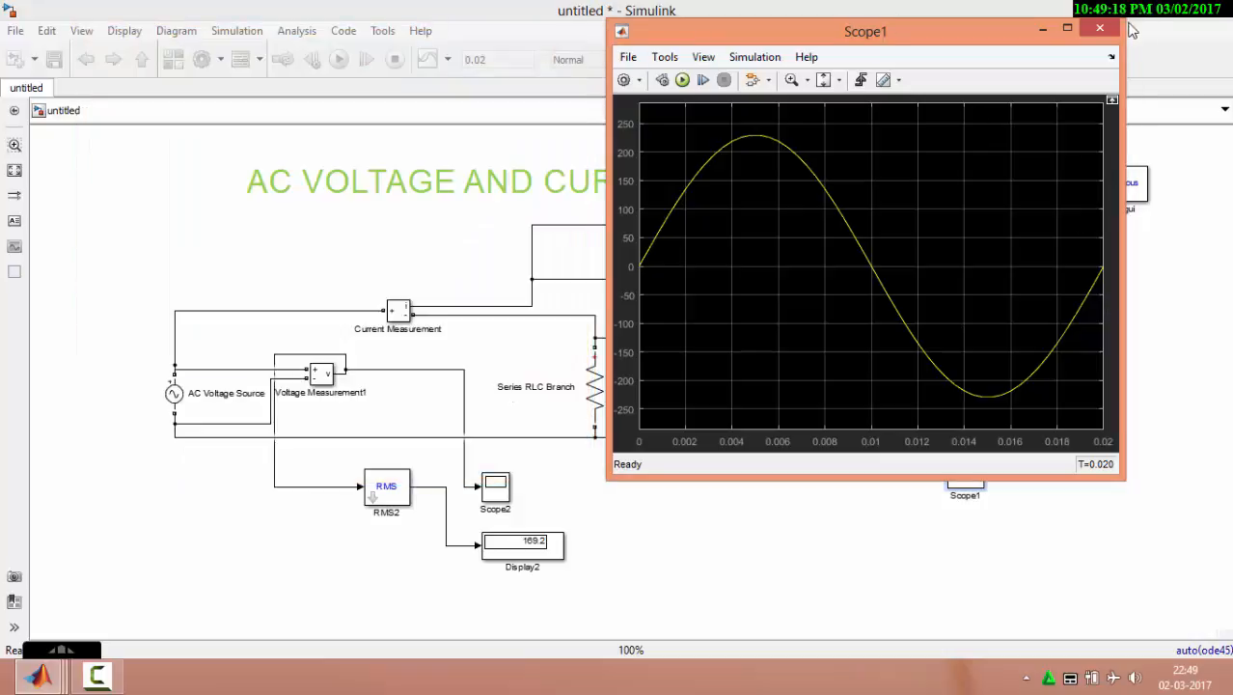
pyautogui.click(1115, 27)
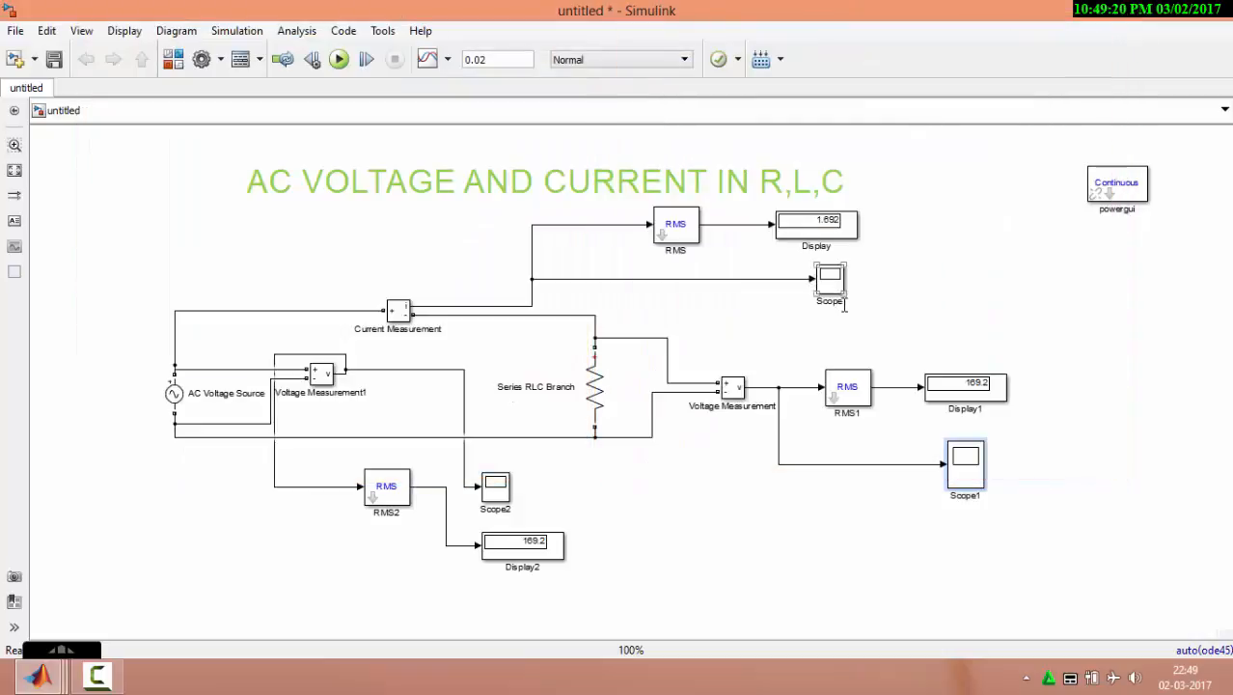
pyautogui.press('BackSpace')
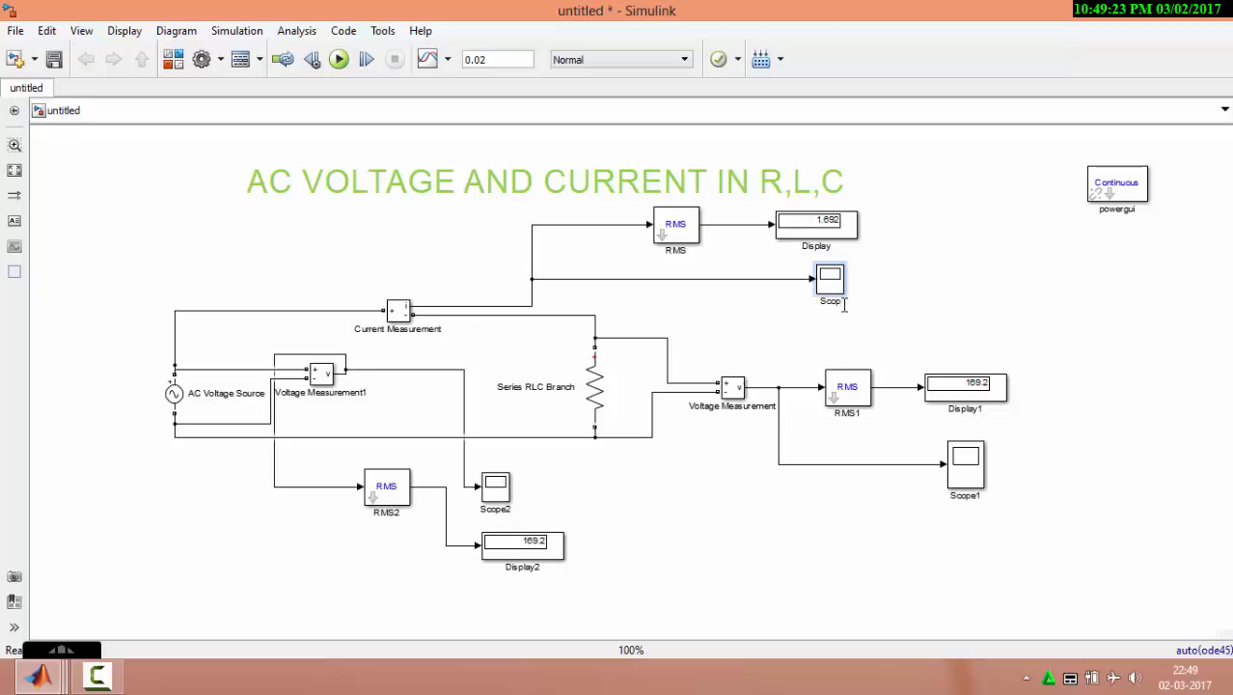
pyautogui.write('CURRENT')
pyautogui.click(925, 533)
pyautogui.doubleClick(966, 496)
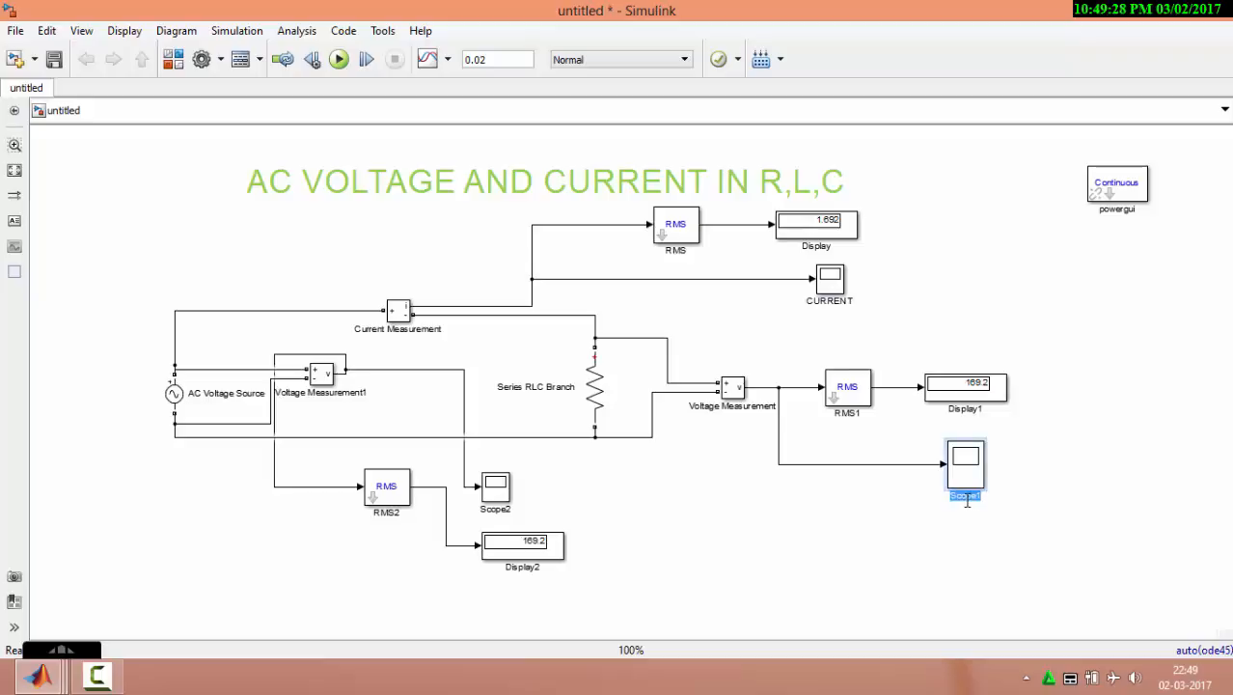
pyautogui.write('VOLTAGE')
pyautogui.click(922, 523)
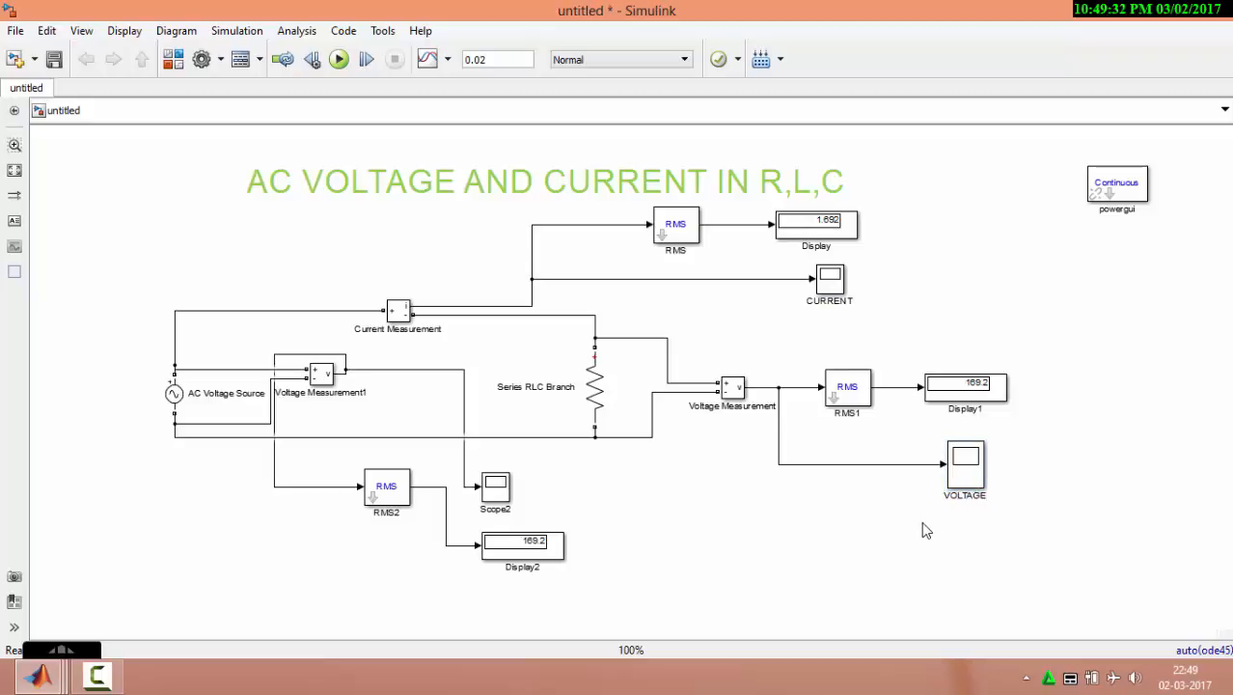
# Step: Change the Series RLC Branch to type L with an inductance of 9e-3 H and apply it
pyautogui.click(599, 373)
pyautogui.doubleClick(600, 377)
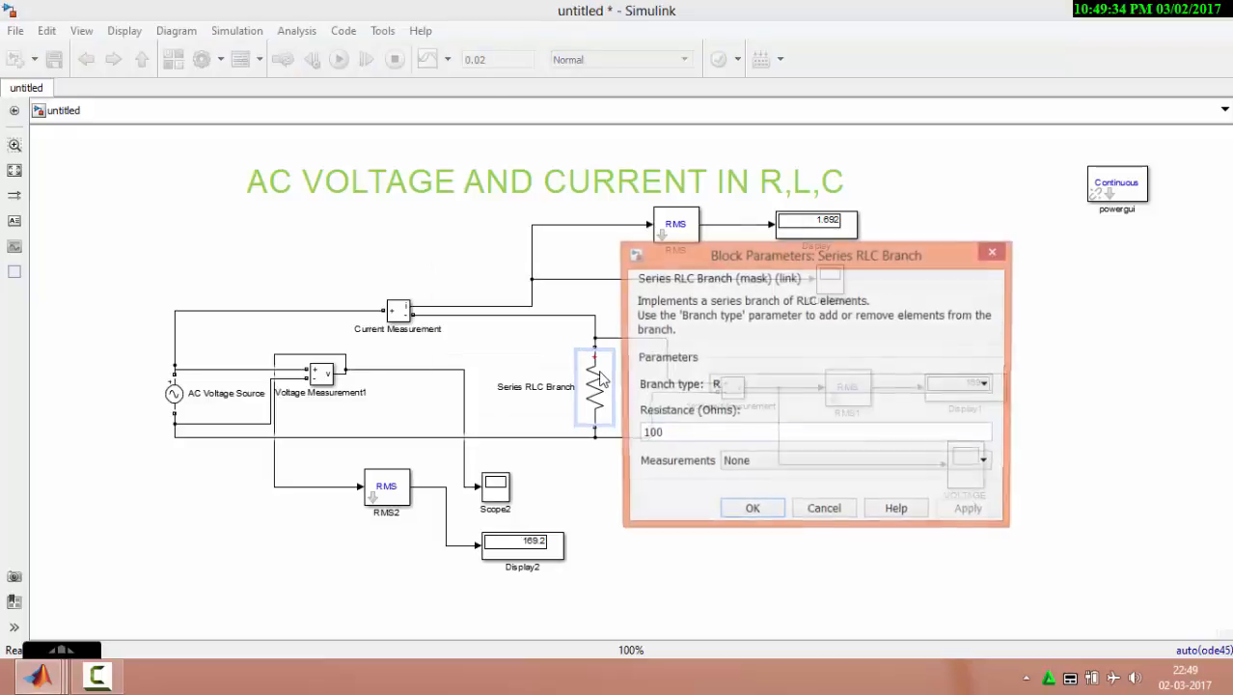
pyautogui.click(725, 385)
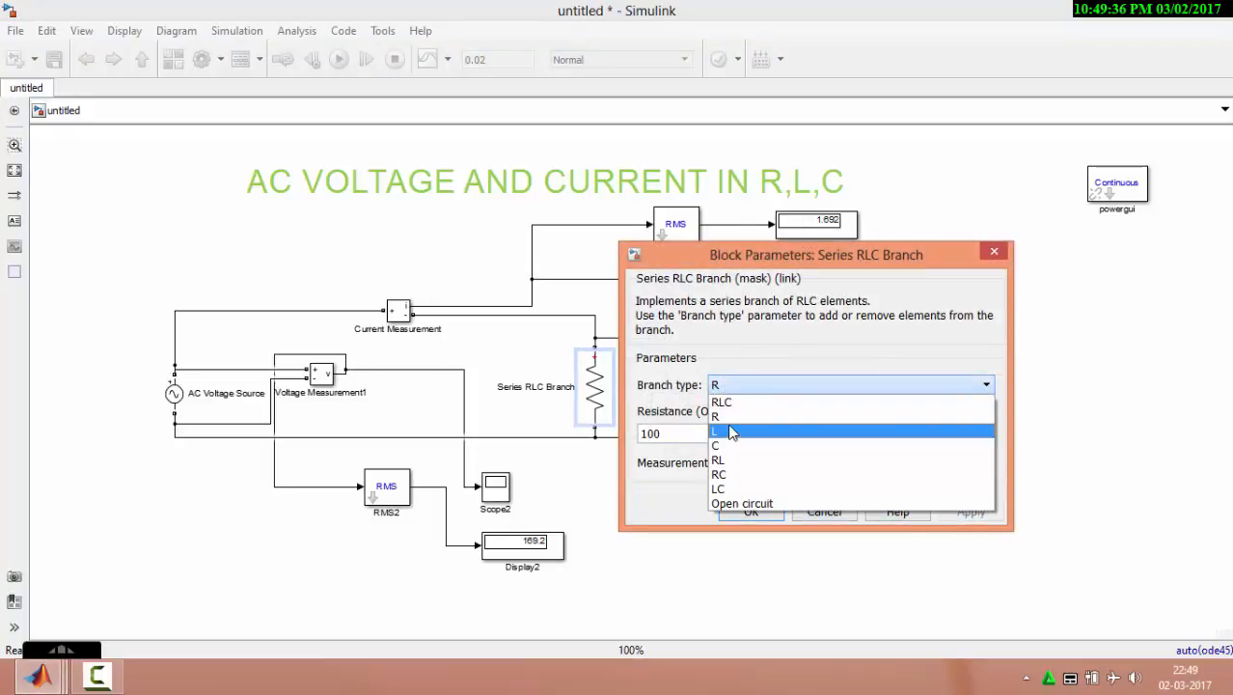
pyautogui.click(729, 431)
pyautogui.doubleClick(649, 436)
pyautogui.click(649, 438)
pyautogui.press('BackSpace')
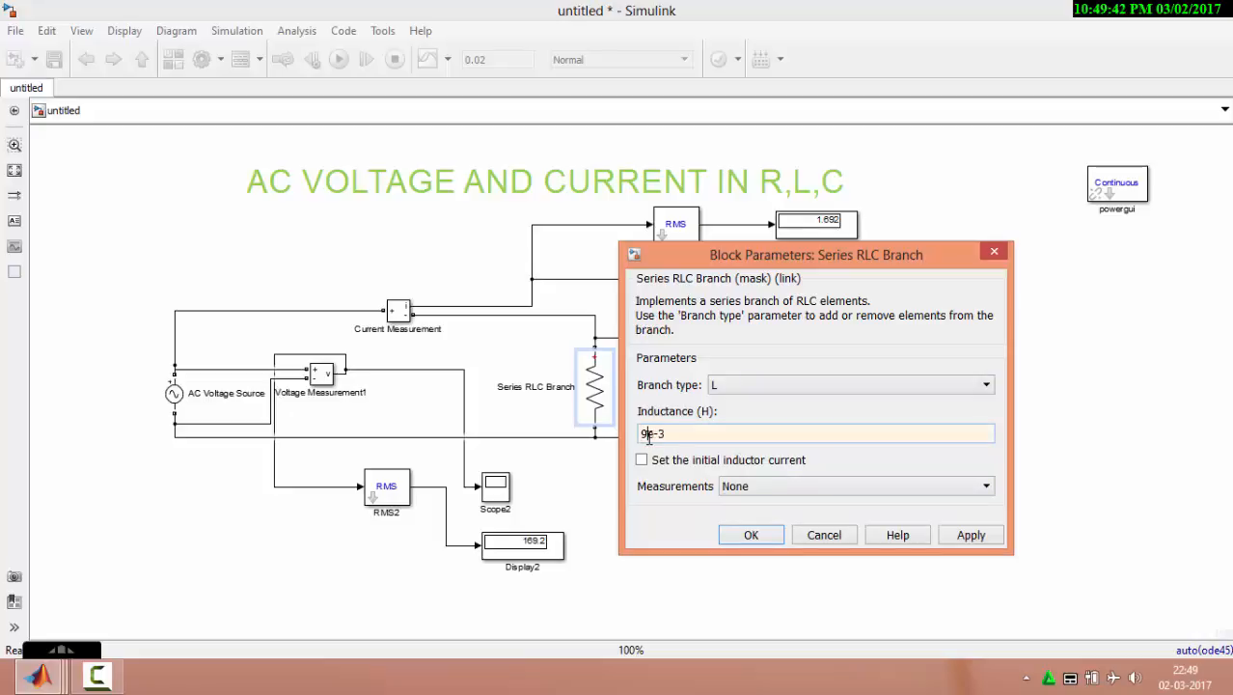
pyautogui.click(963, 537)
pyautogui.click(750, 536)
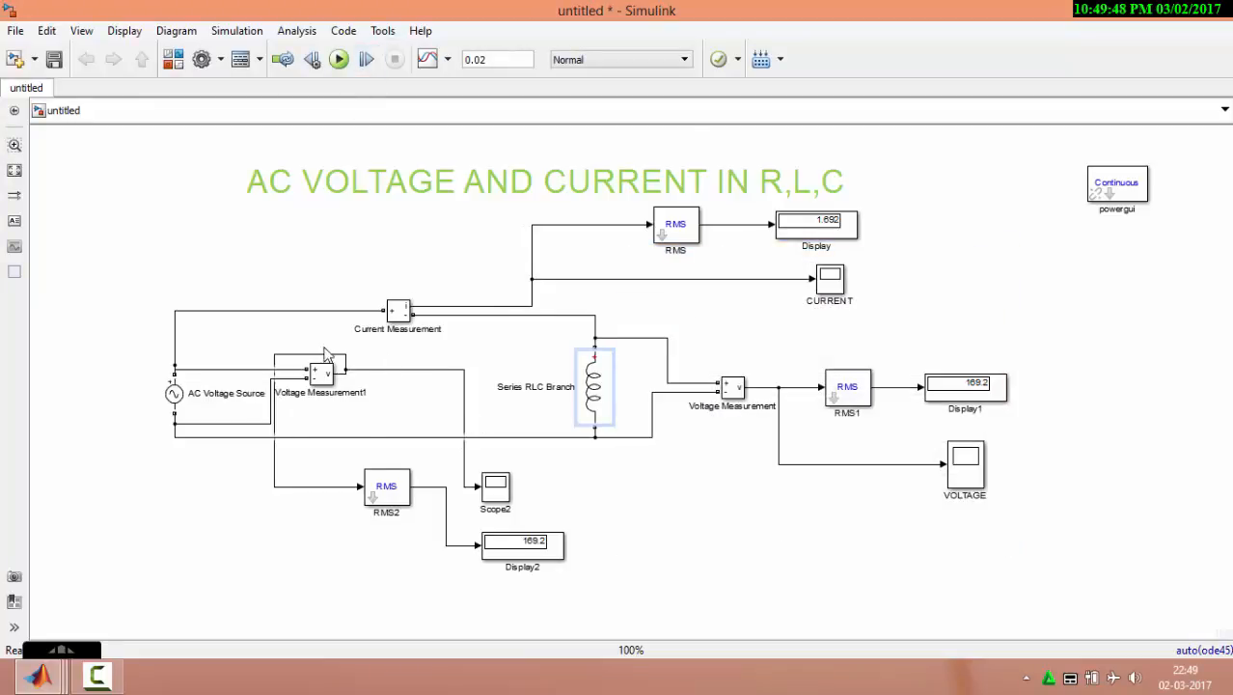
# Step: Run the simulation with the inductor branch and check the RMS current and voltage displays
pyautogui.click(401, 183)
pyautogui.click(595, 391)
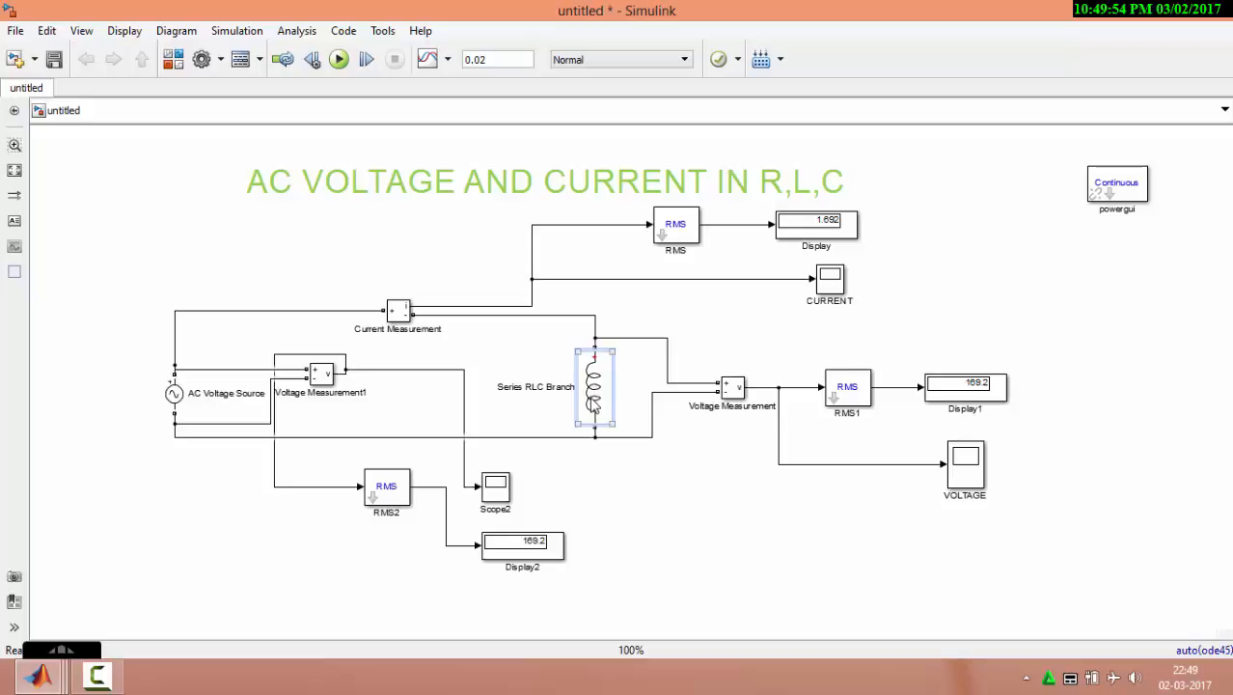
pyautogui.click(337, 61)
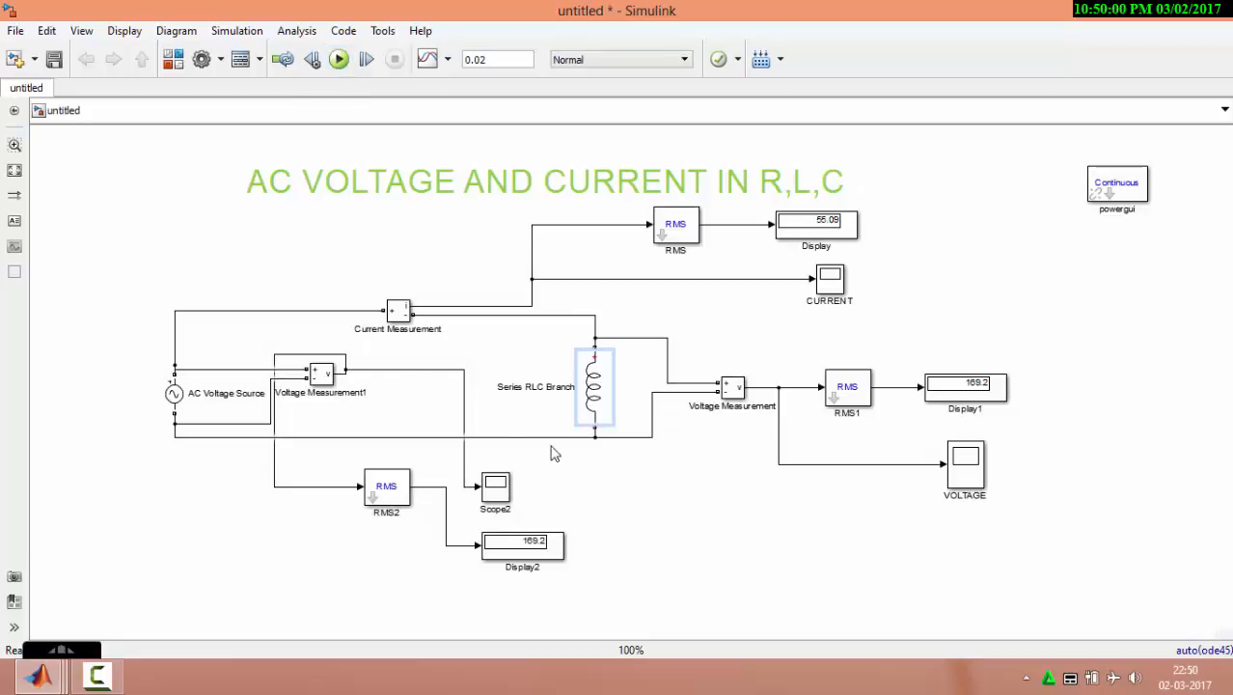
pyautogui.click(577, 420)
# Step: Compare the inductor's waveforms with the CURRENT and VOLTAGE scope windows open side by side, and close both windows
pyautogui.doubleClick(965, 458)
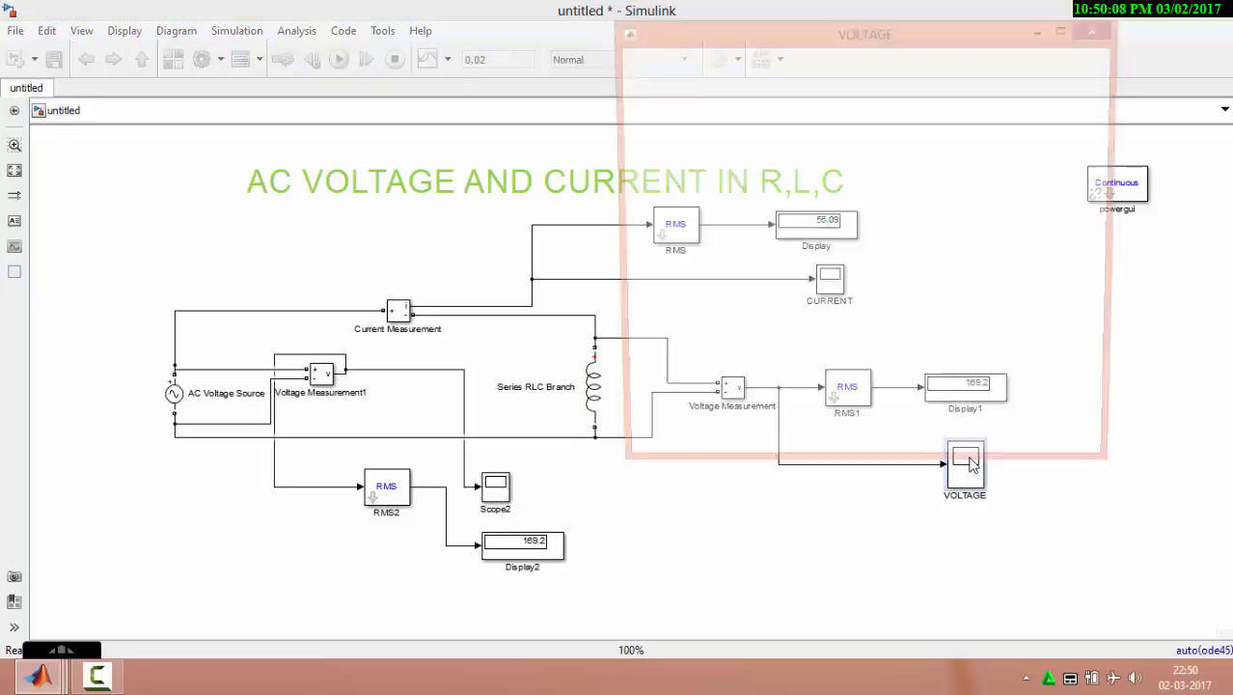
pyautogui.moveTo(866, 37); pyautogui.dragTo(1038, 355)
pyautogui.click(828, 287)
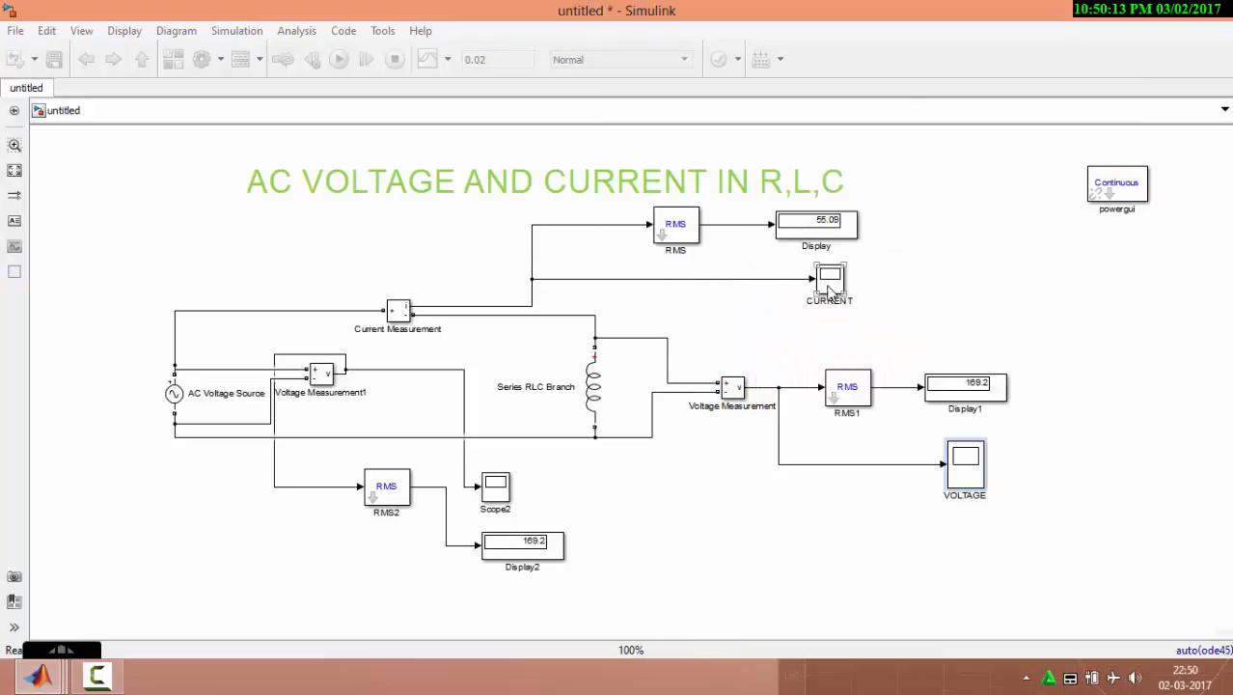
pyautogui.moveTo(342, 39); pyautogui.dragTo(281, 24)
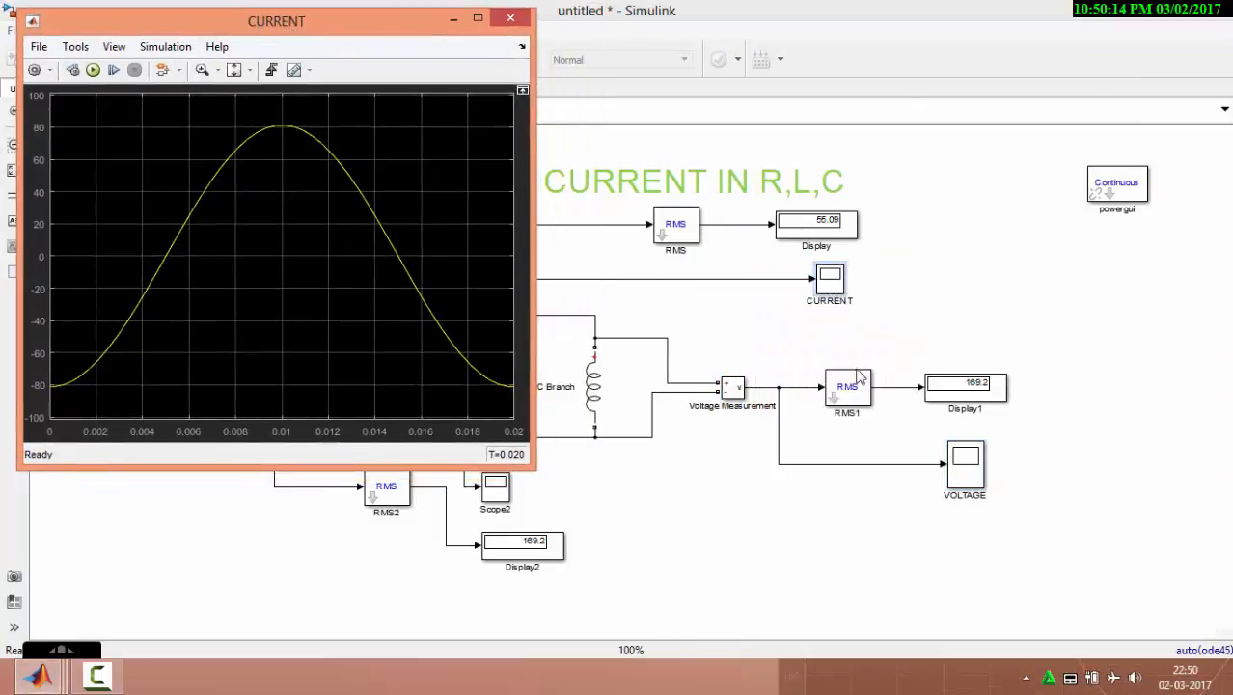
pyautogui.doubleClick(979, 468)
pyautogui.moveTo(991, 356); pyautogui.dragTo(948, 315)
pyautogui.doubleClick(826, 281)
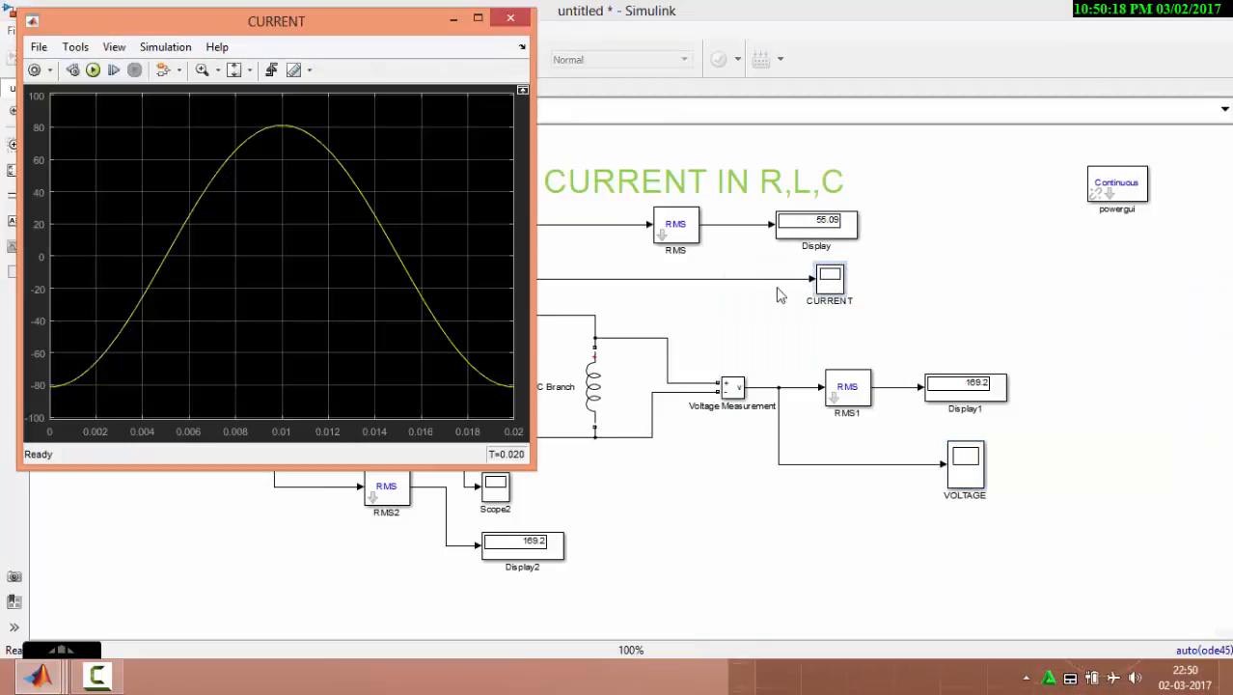
pyautogui.hotkey('alt', 'Tab')
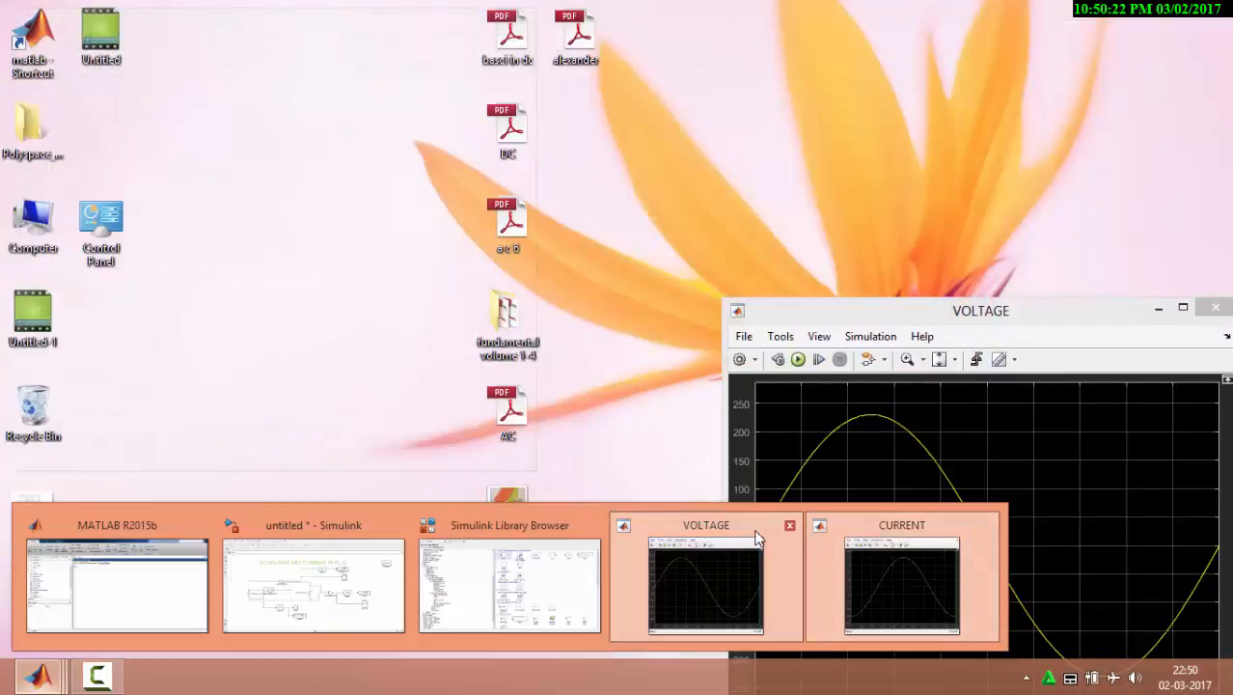
pyautogui.click(759, 535)
pyautogui.moveTo(1019, 309); pyautogui.dragTo(896, 137)
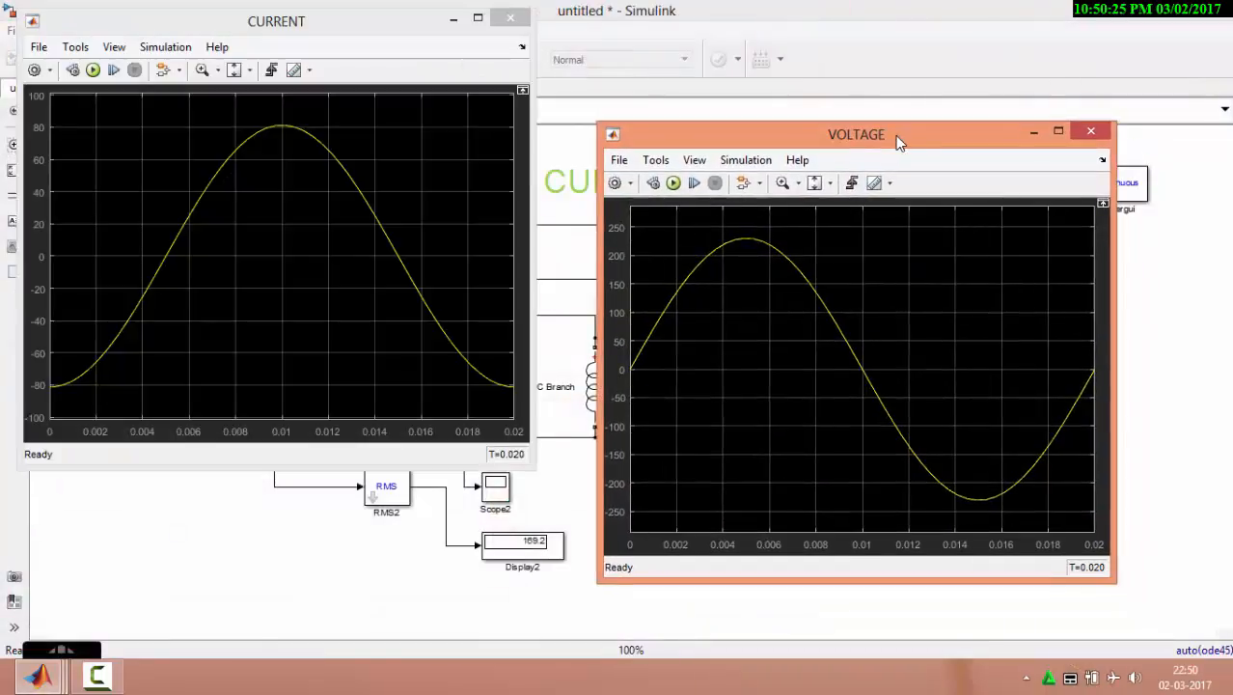
pyautogui.moveTo(249, 17); pyautogui.dragTo(306, 132)
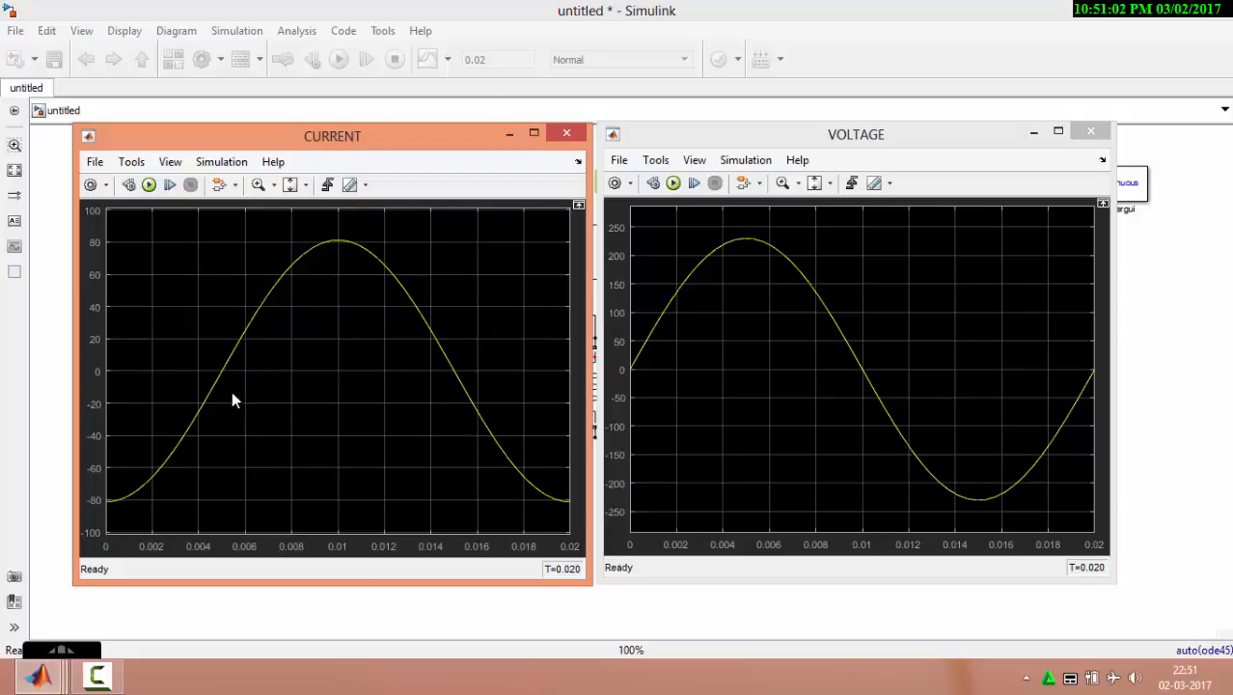
pyautogui.click(566, 132)
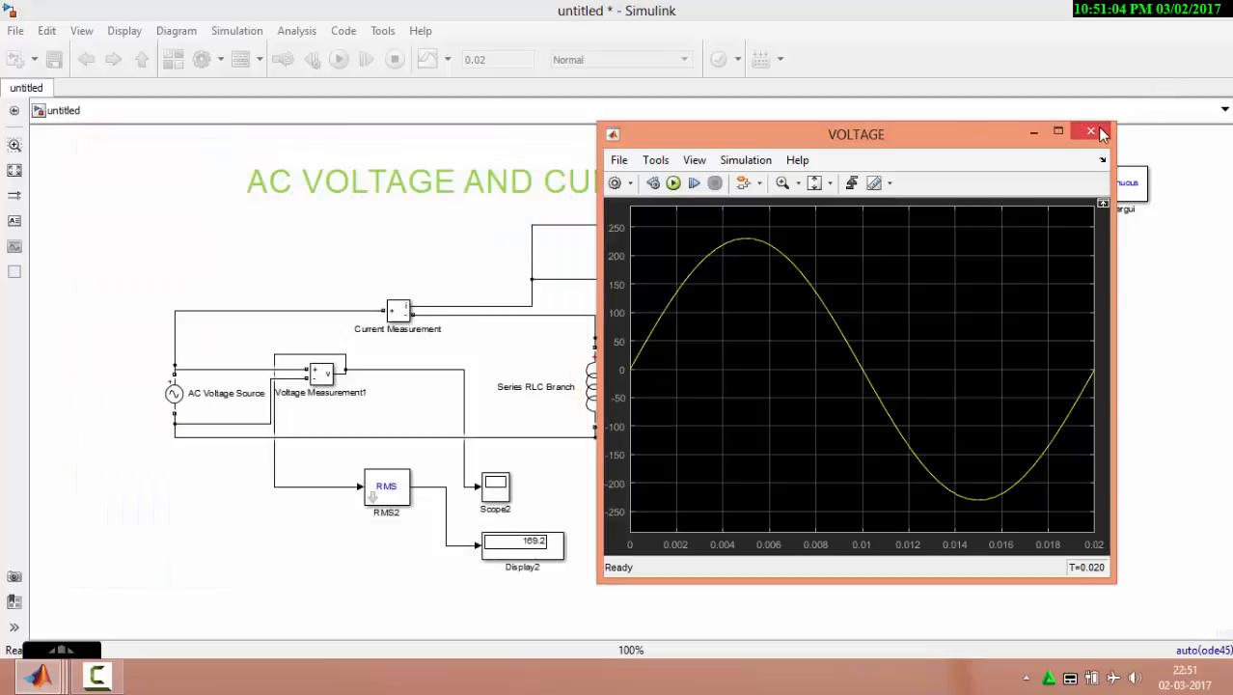
pyautogui.click(1091, 131)
# Step: Set the Series RLC Branch to type C with a capacitance of 8e-6 F and try to run the simulation
pyautogui.doubleClick(592, 384)
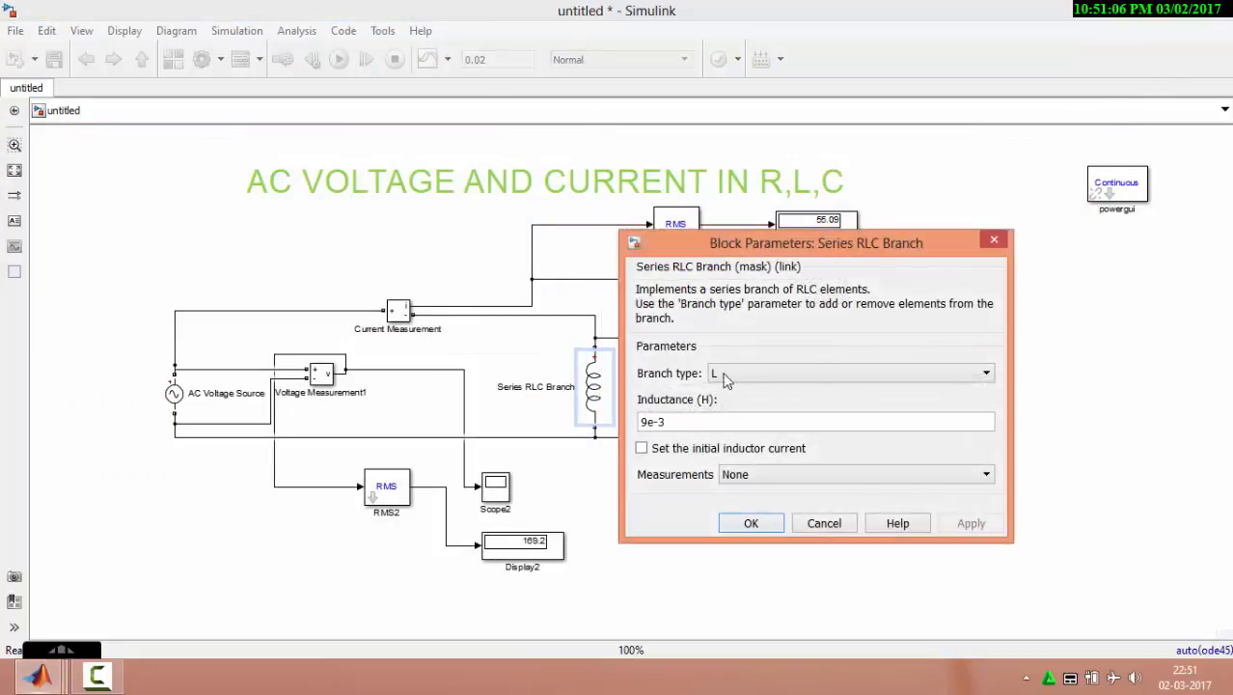
pyautogui.click(723, 374)
pyautogui.click(762, 434)
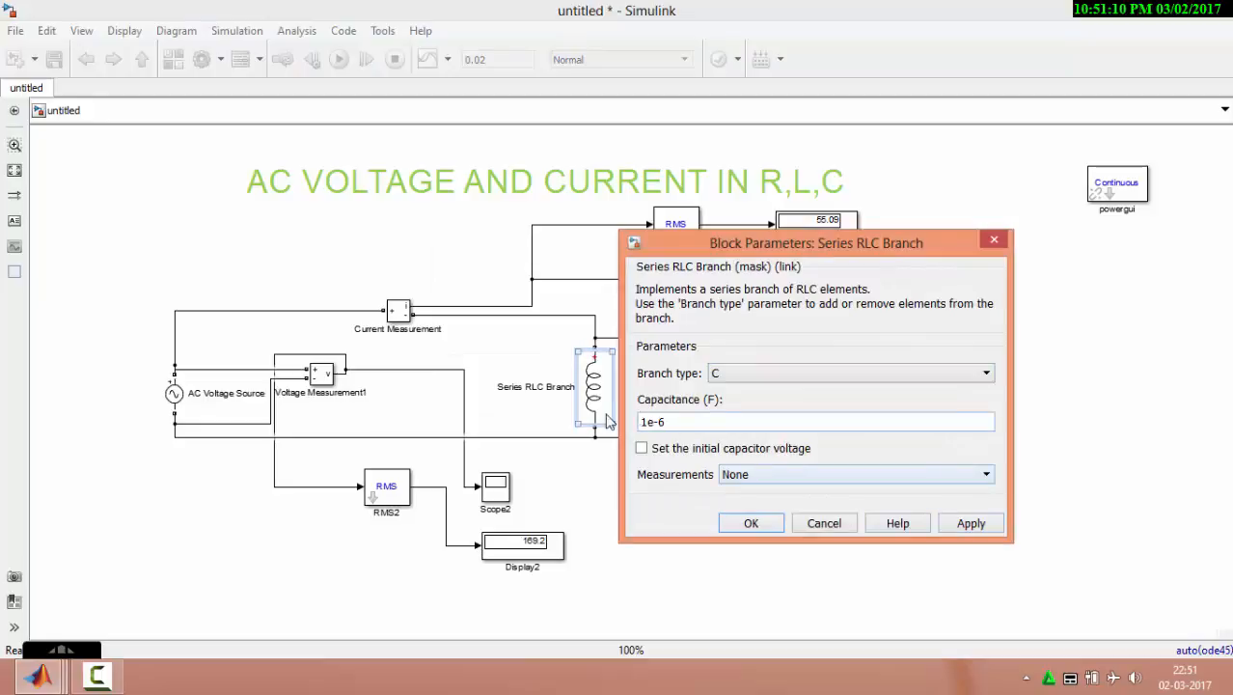
pyautogui.moveTo(639, 425); pyautogui.dragTo(647, 426)
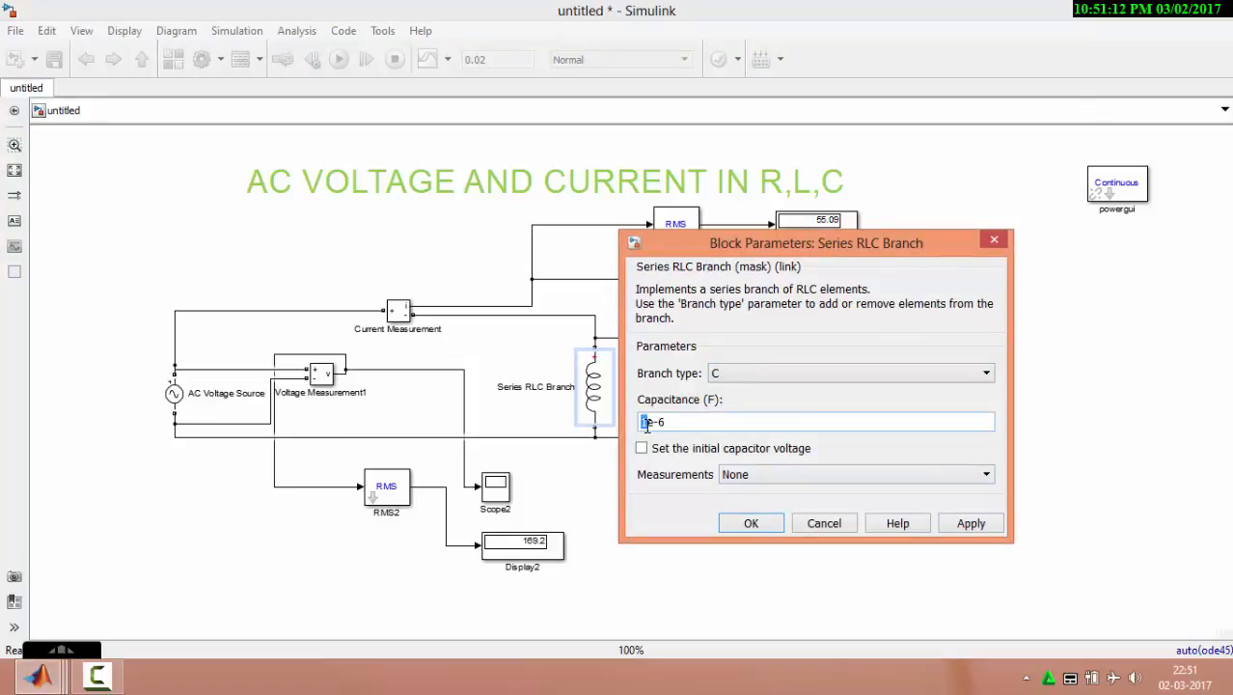
pyautogui.press('Return')
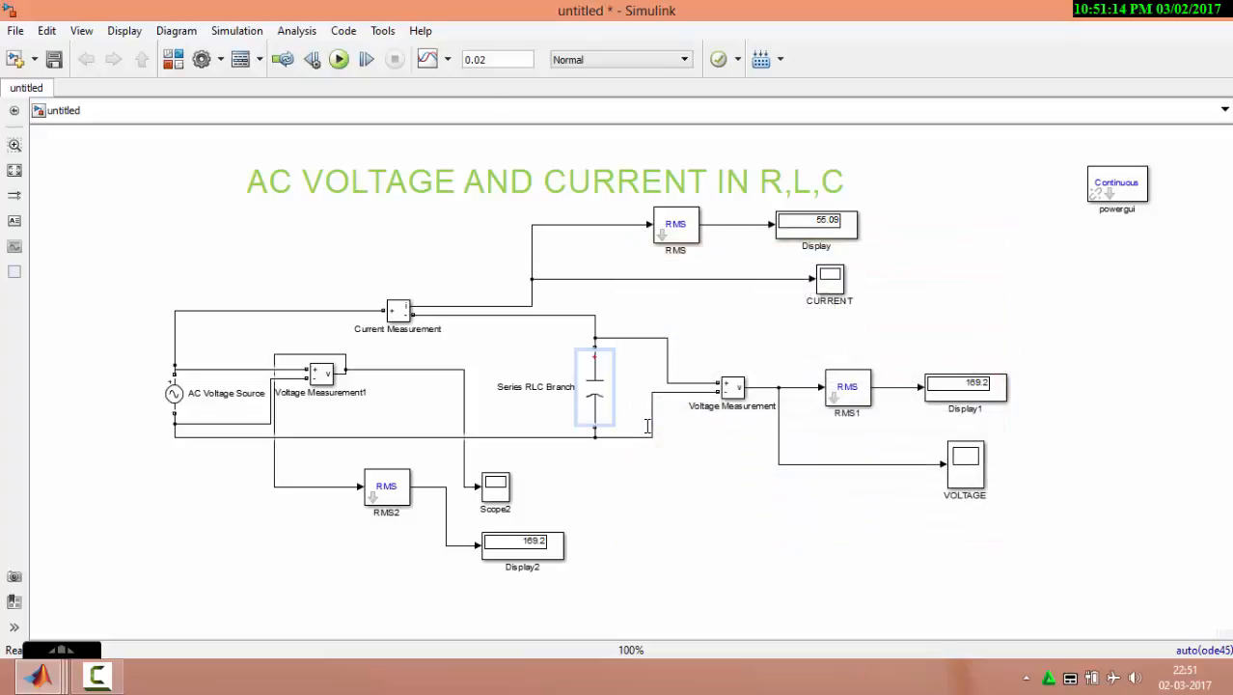
pyautogui.click(339, 59)
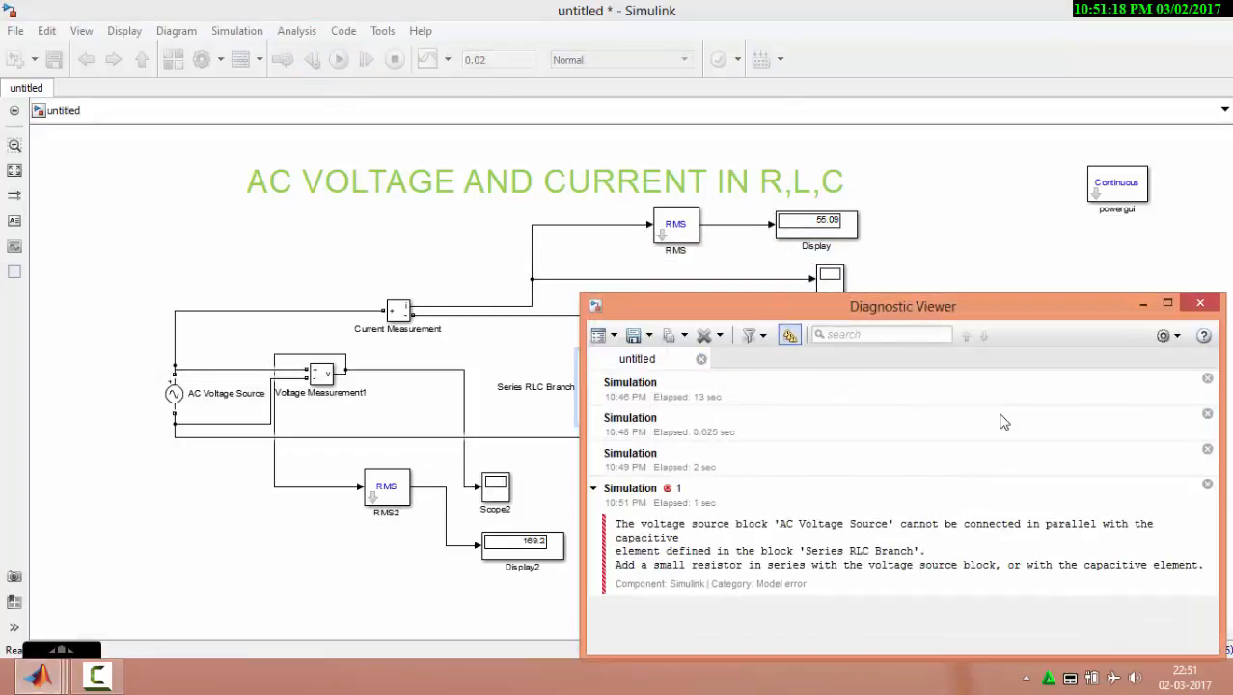
pyautogui.click(1202, 303)
# Step: Change the Series RLC Branch to type RC with a 100 ohm resistance in series with the capacitor
pyautogui.doubleClick(597, 396)
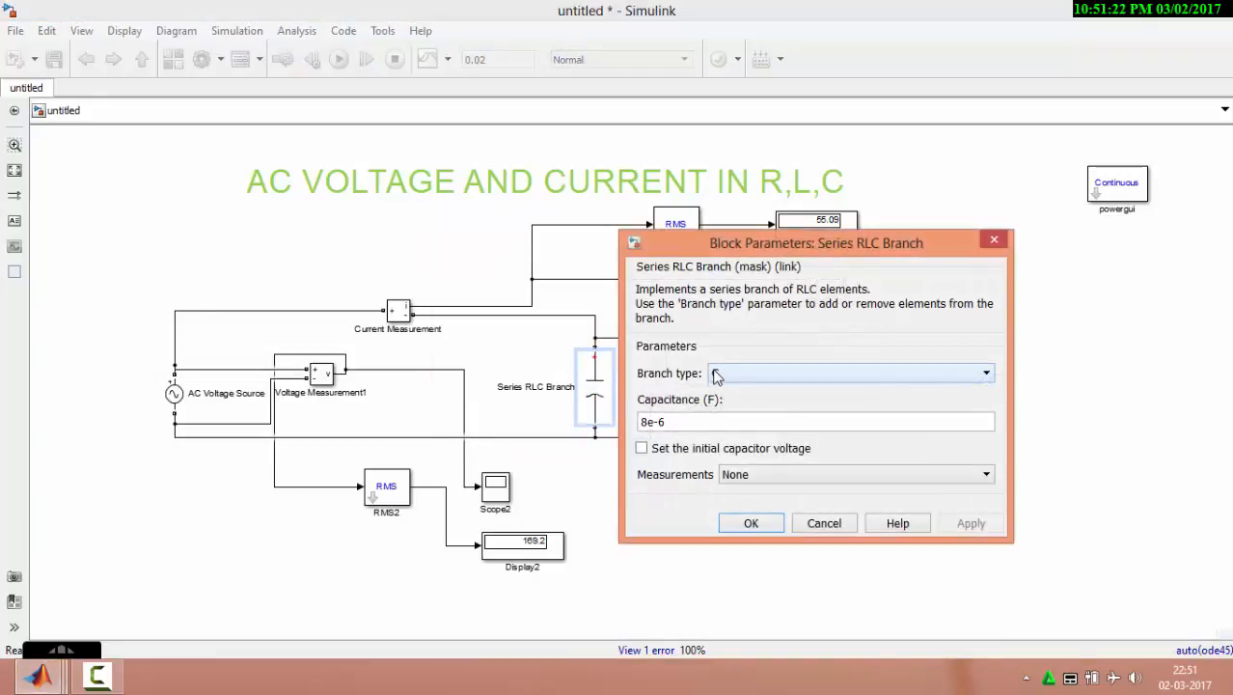
pyautogui.click(716, 374)
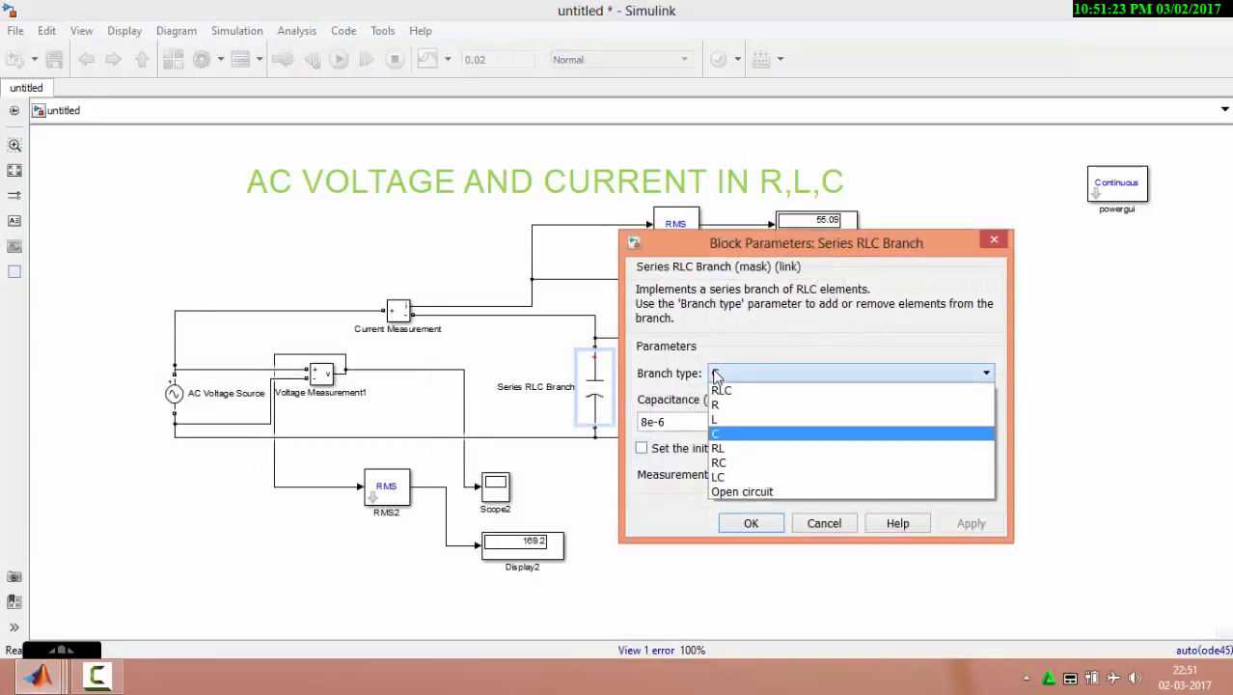
pyautogui.click(738, 465)
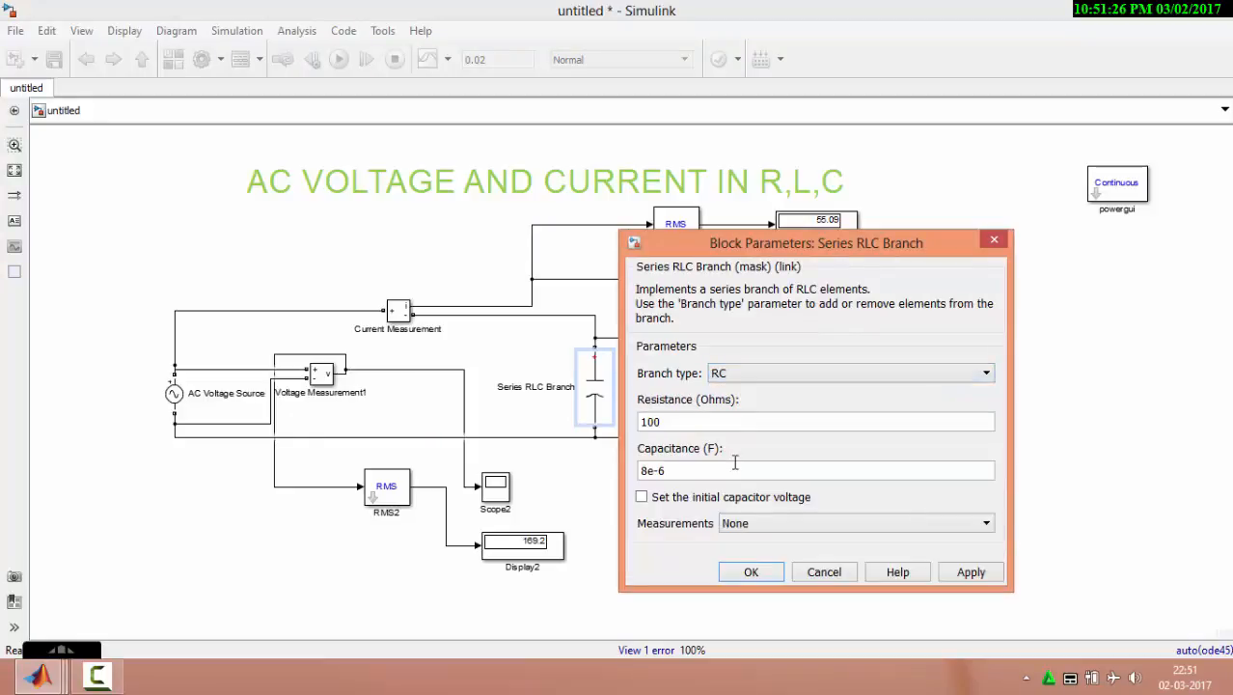
pyautogui.doubleClick(656, 421)
pyautogui.click(963, 572)
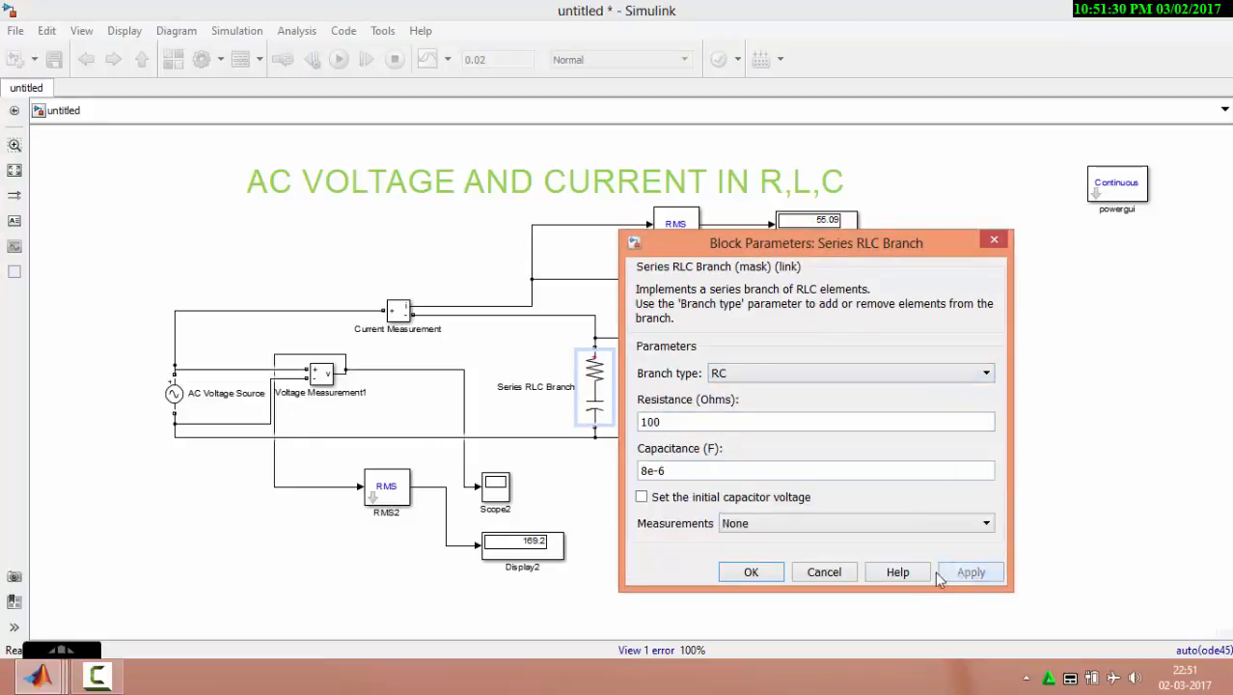
pyautogui.click(771, 571)
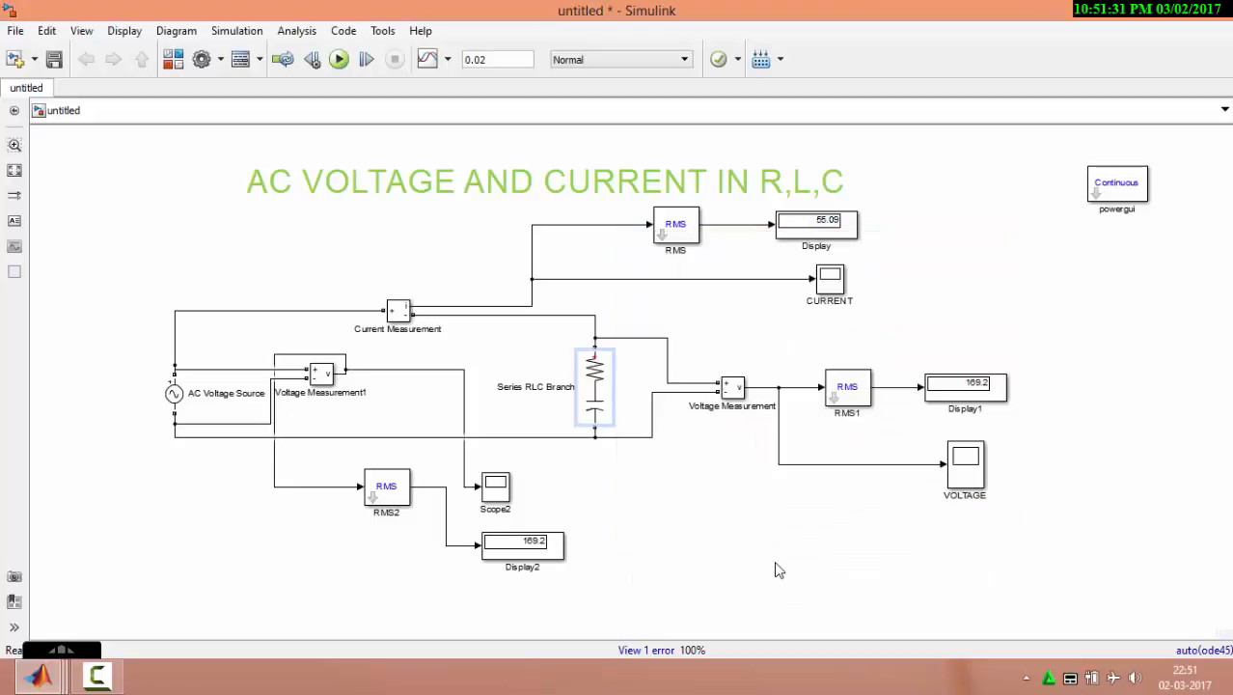
# Step: Run the simulation and arrange the CURRENT and VOLTAGE scope windows side by side to compare the RC branch's waveforms
pyautogui.click(328, 68)
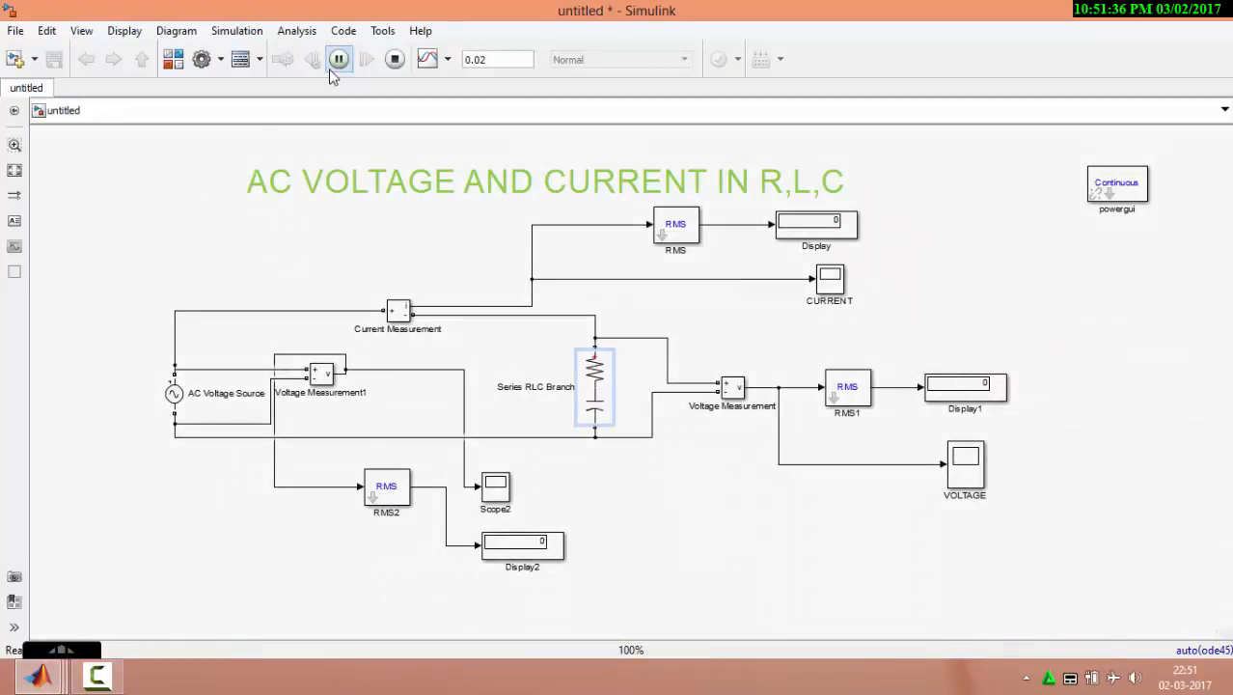
pyautogui.doubleClick(830, 280)
pyautogui.click(952, 457)
pyautogui.doubleClick(963, 459)
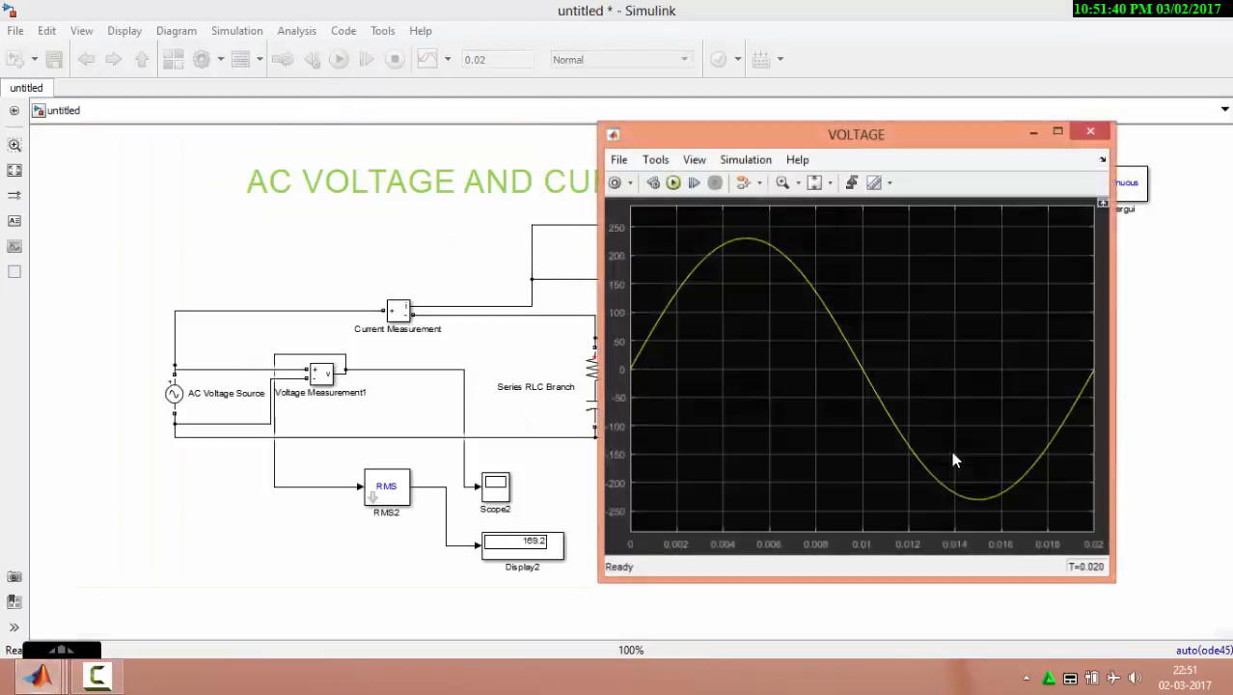
pyautogui.moveTo(857, 131); pyautogui.dragTo(1032, 139)
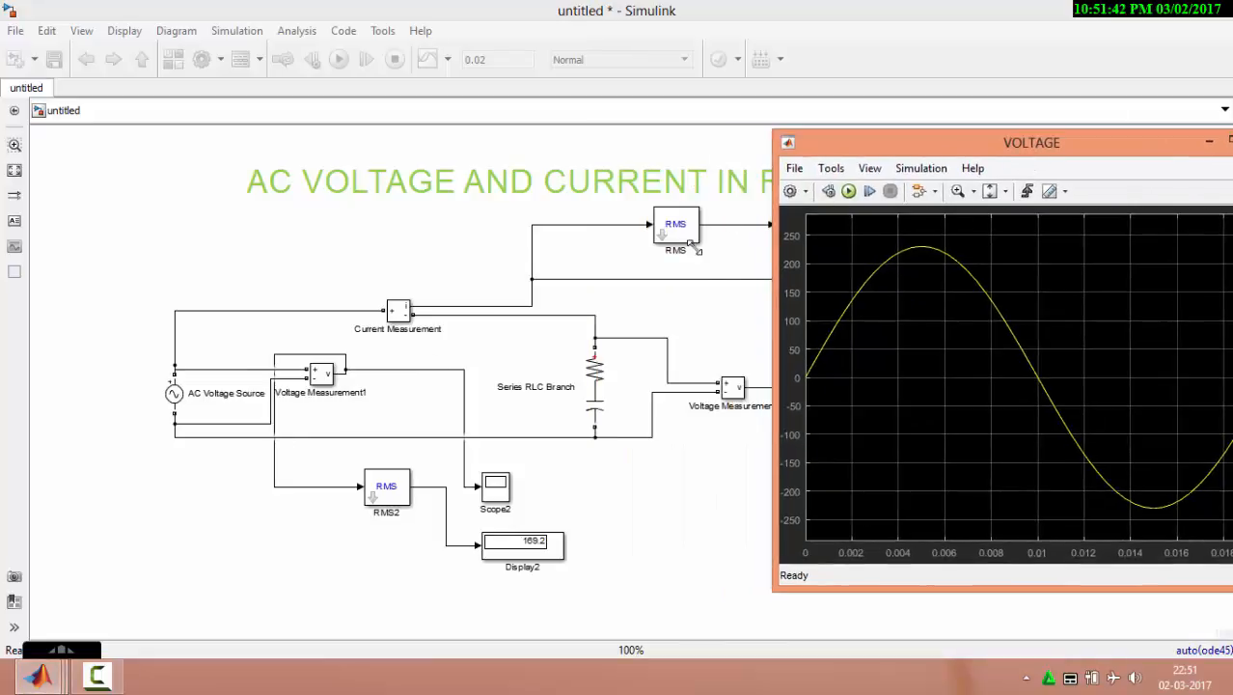
pyautogui.click(39, 676)
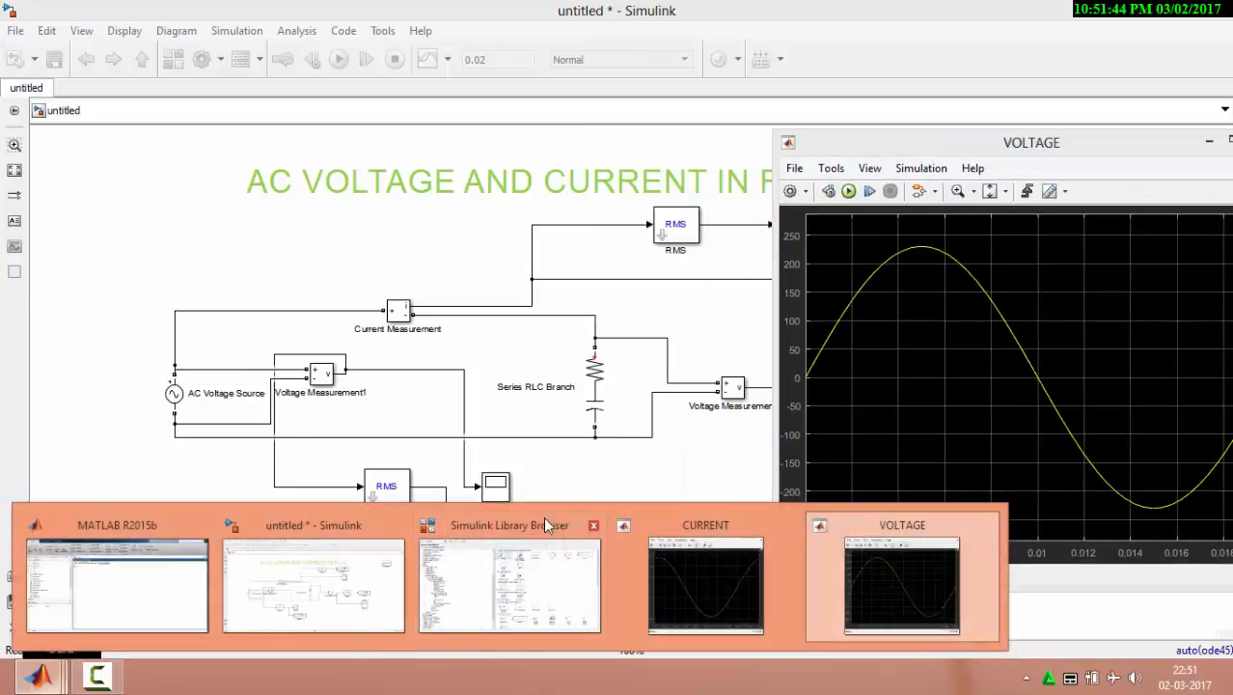
pyautogui.click(701, 533)
pyautogui.moveTo(921, 155); pyautogui.dragTo(744, 143)
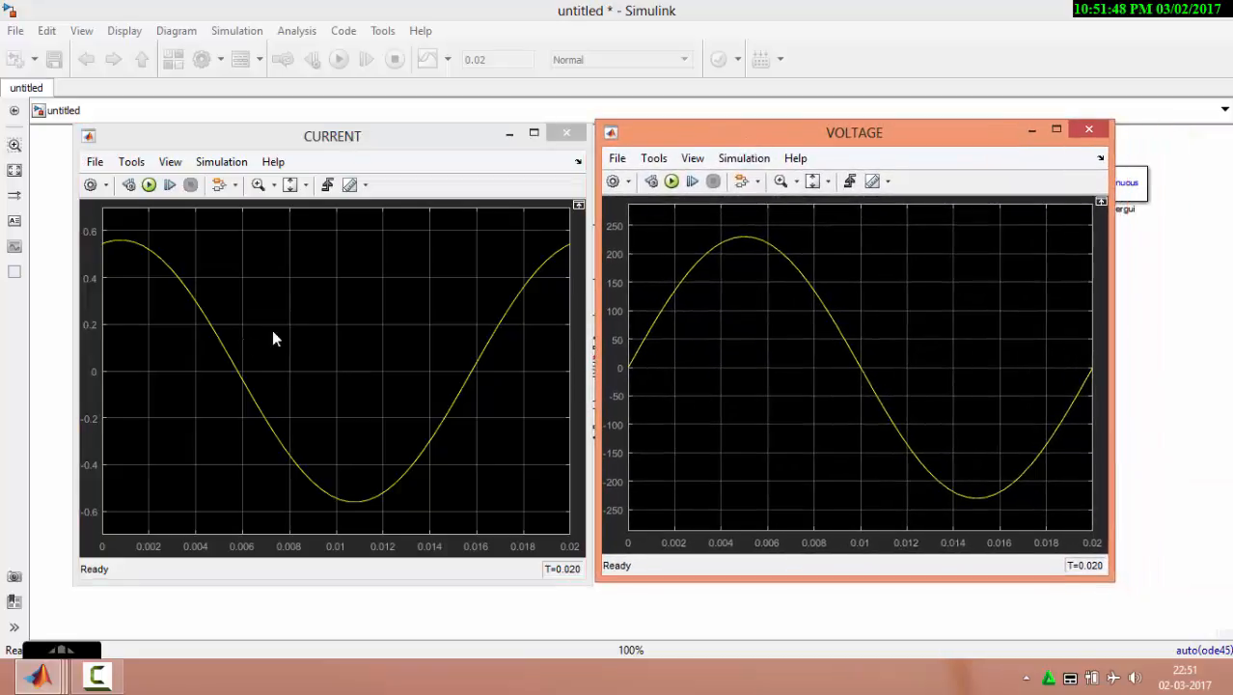
pyautogui.moveTo(703, 133)
pyautogui.mouseDown()
pyautogui.moveTo(836, 474)
pyautogui.moveTo(885, 469)
pyautogui.moveTo(782, 141)
pyautogui.moveTo(719, 143)
pyautogui.mouseUp()
pyautogui.click(316, 266)
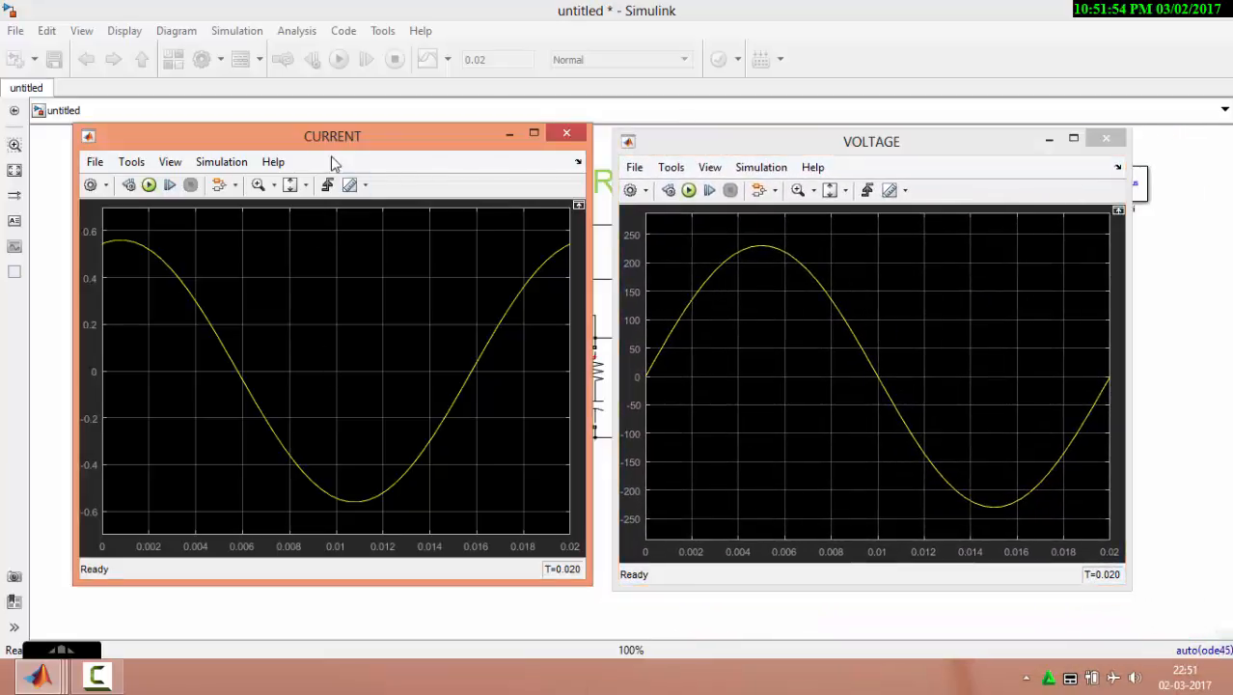
# Step: Compare the RC branch's current and voltage waveforms in the two adjacent scope windows, and close both windows
pyautogui.moveTo(352, 145); pyautogui.dragTo(399, 150)
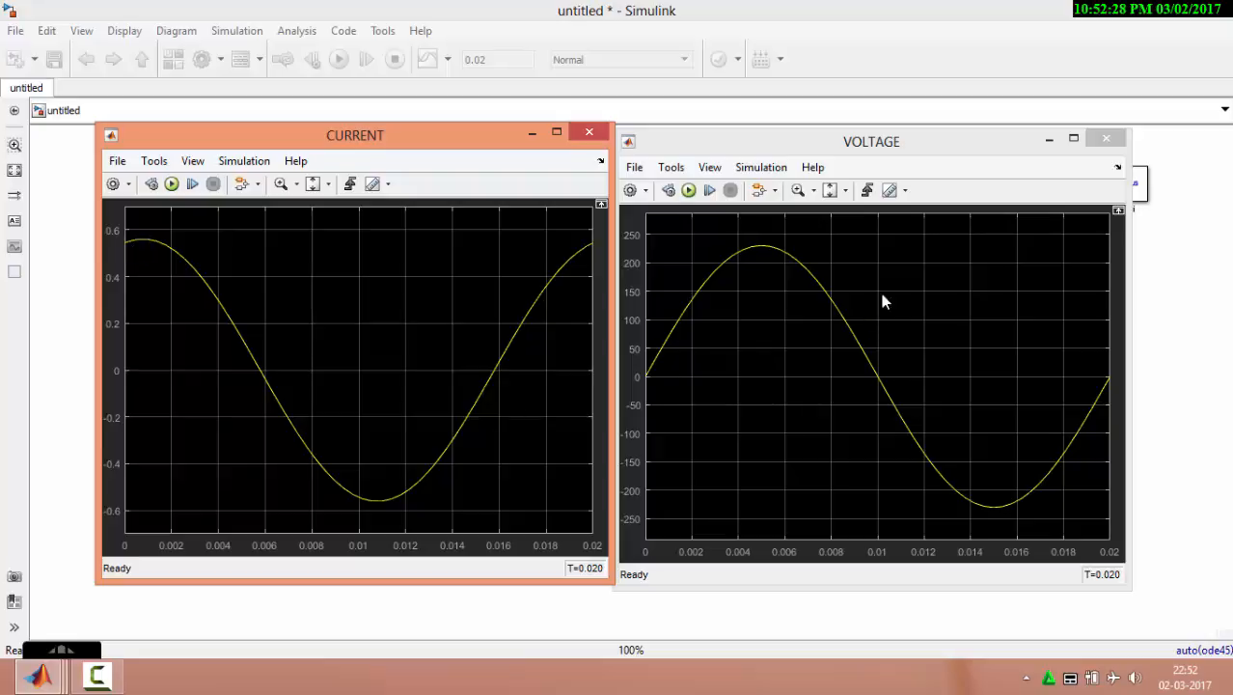
pyautogui.click(1106, 138)
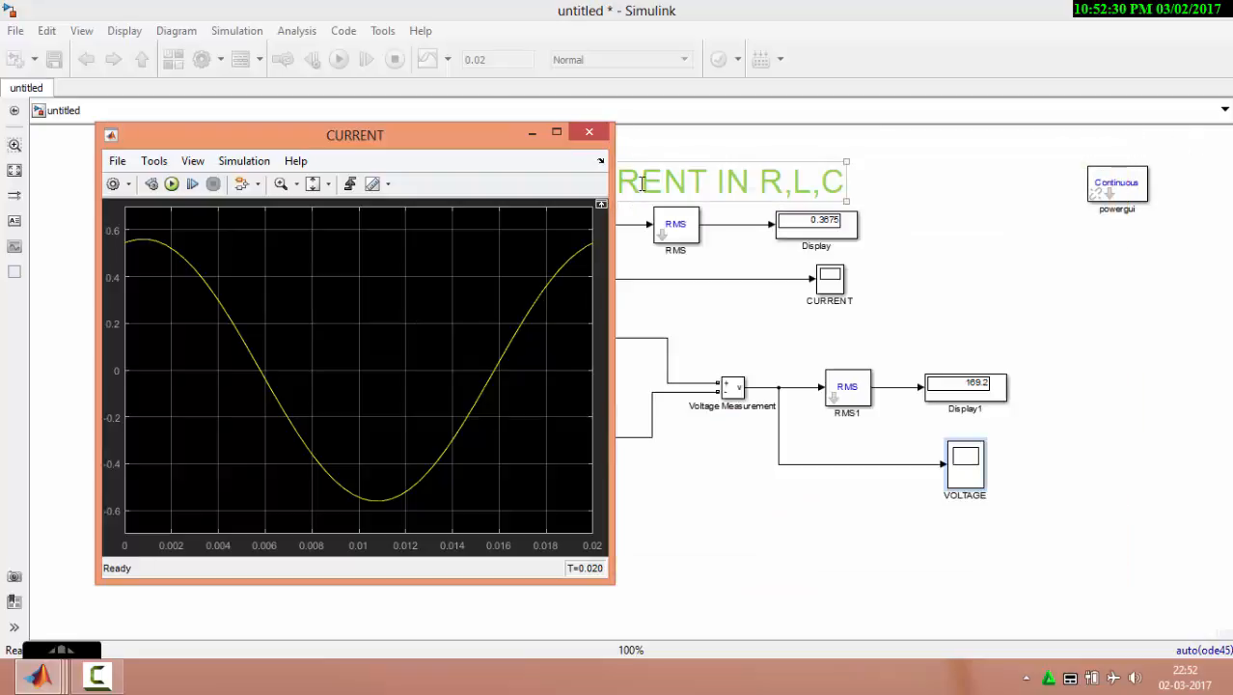
pyautogui.click(589, 132)
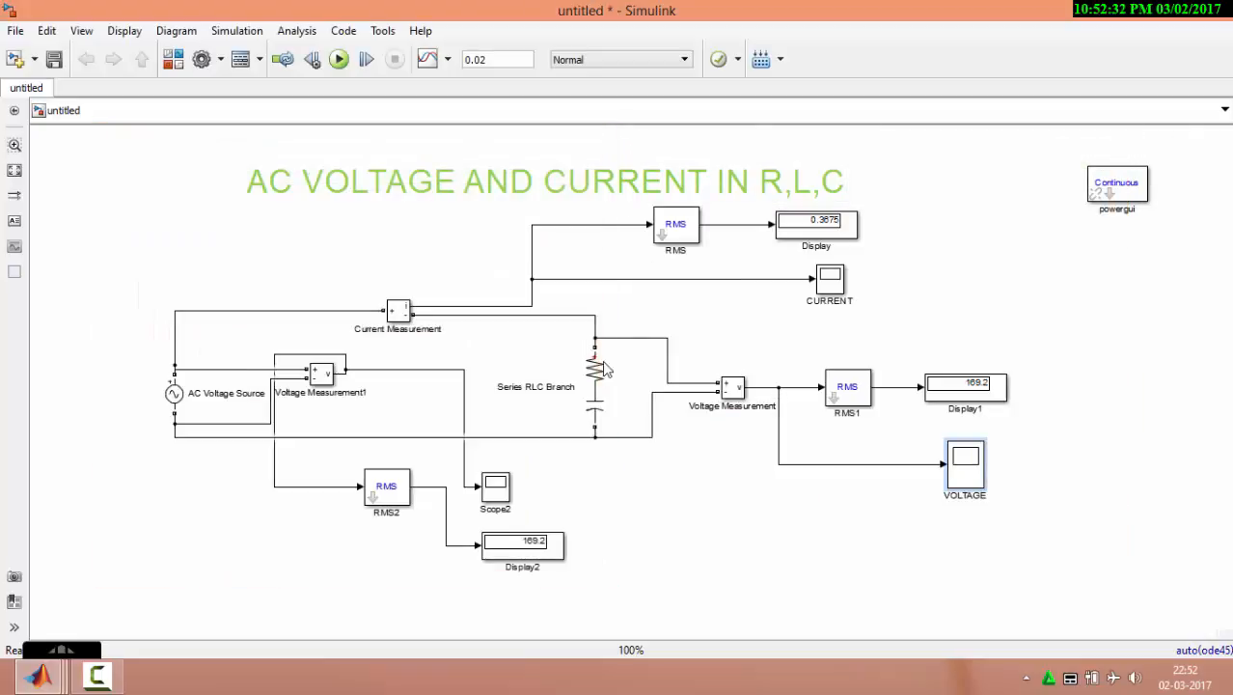
# Step: Change the Series RLC Branch from a resistor-capacitor branch to type RL and apply the change
pyautogui.click(171, 398)
pyautogui.doubleClick(583, 386)
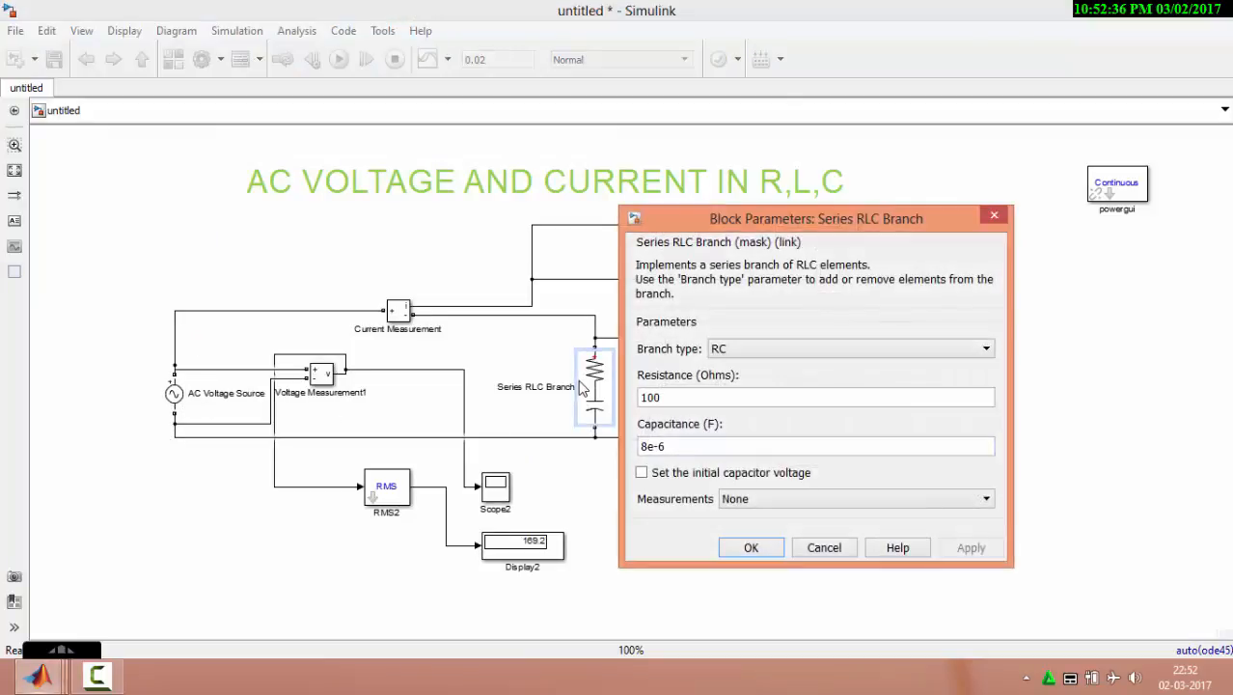
pyautogui.click(756, 353)
pyautogui.click(739, 423)
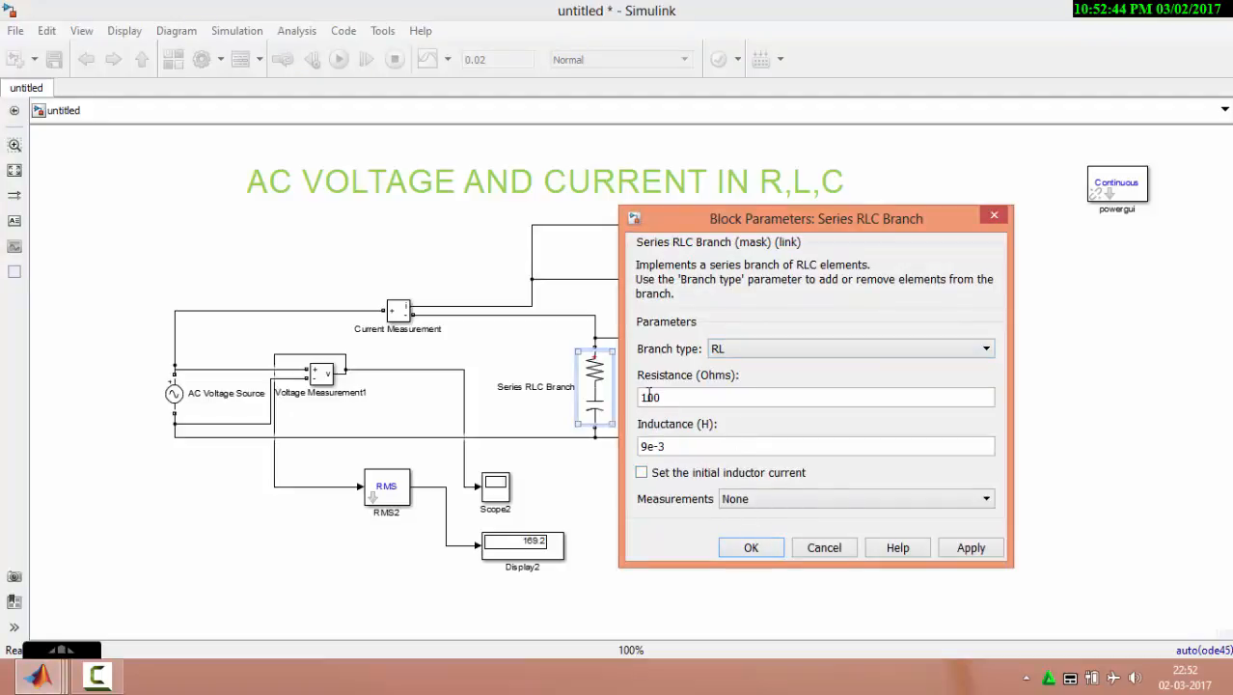
pyautogui.click(969, 547)
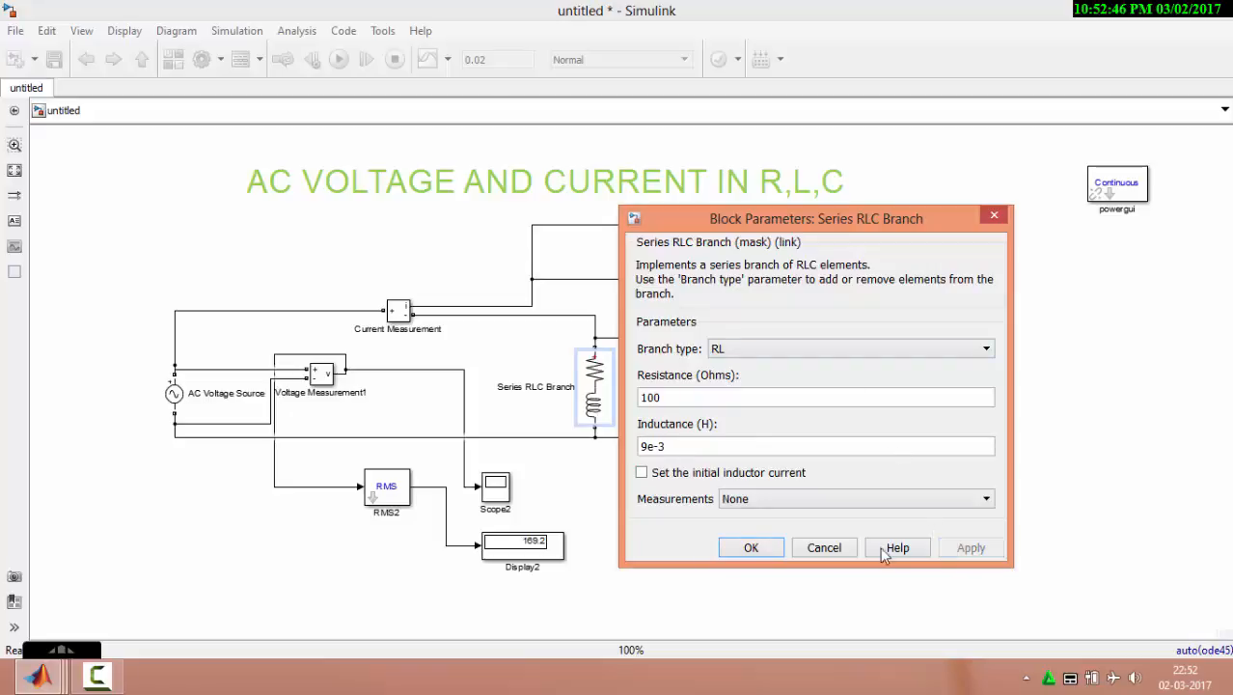
pyautogui.click(752, 547)
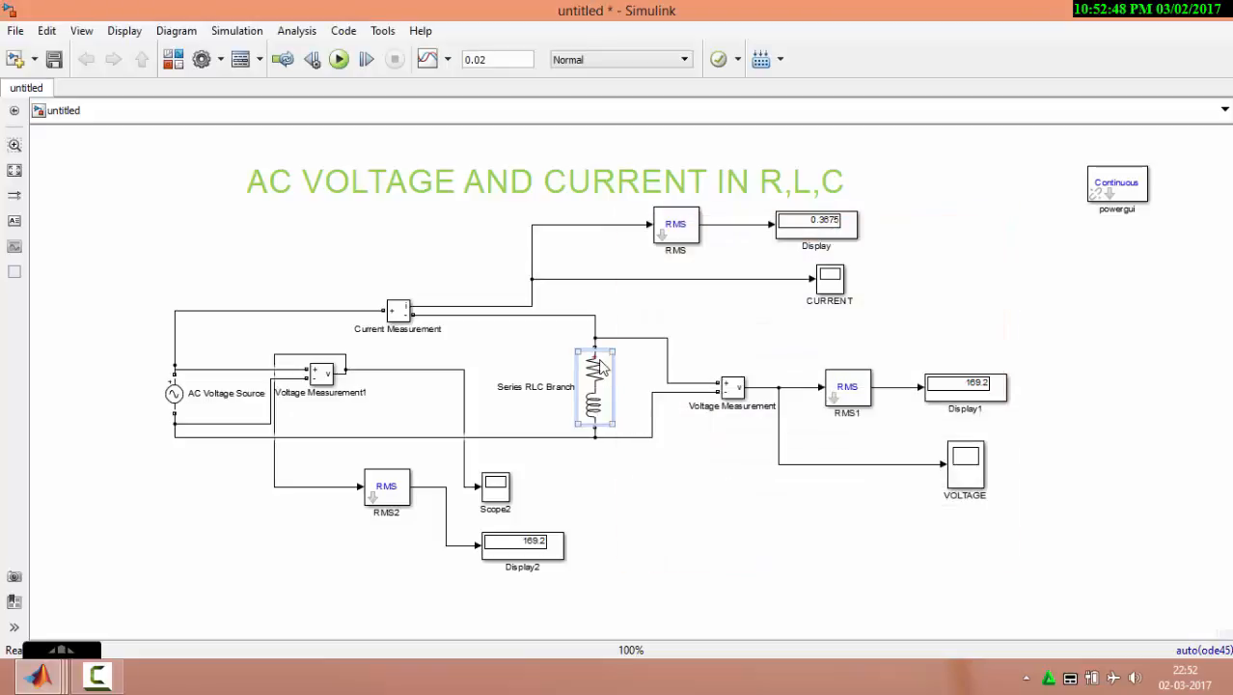
# Step: Run the simulation and arrange the CURRENT and VOLTAGE scopes side by side to compare the 100 ohm RL branch's waveforms
pyautogui.click(338, 59)
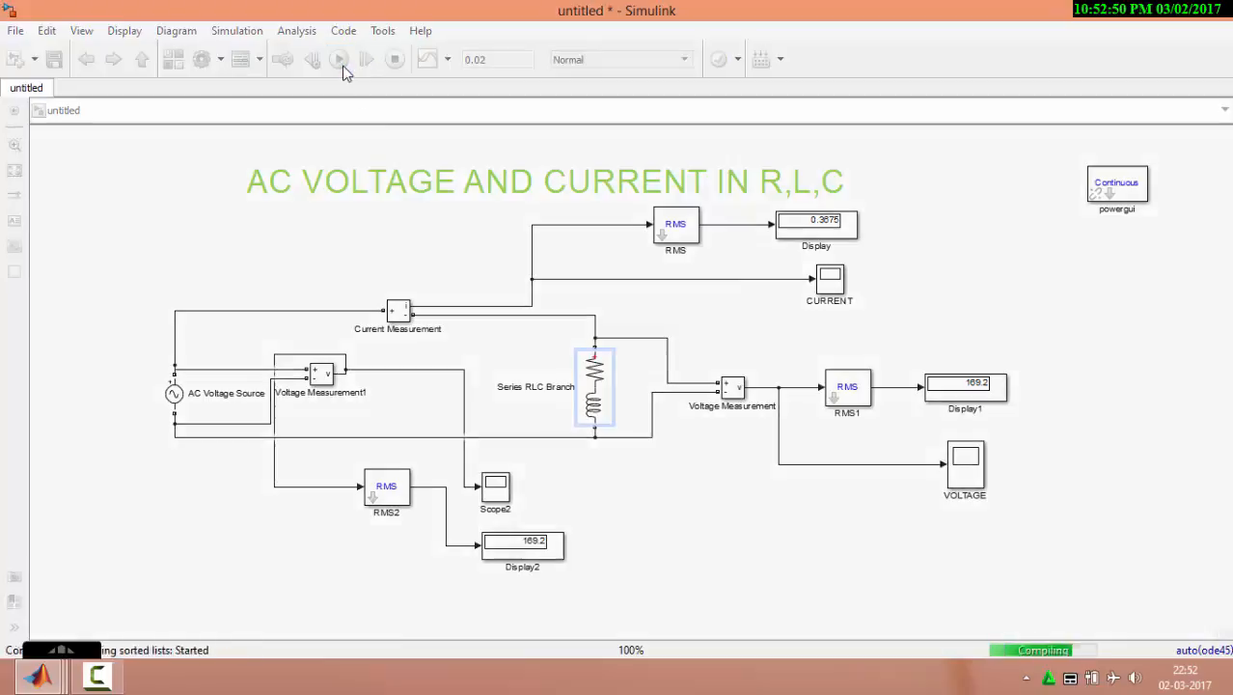
pyautogui.doubleClick(832, 281)
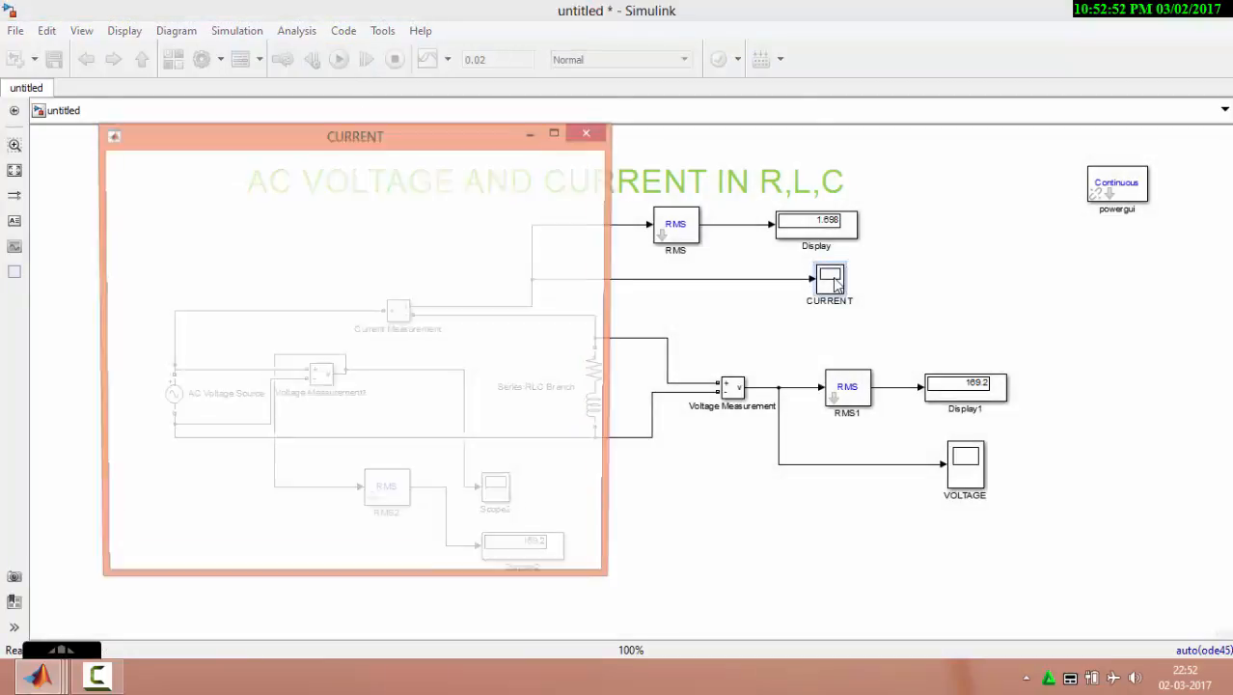
pyautogui.doubleClick(967, 468)
pyautogui.moveTo(885, 143); pyautogui.dragTo(991, 316)
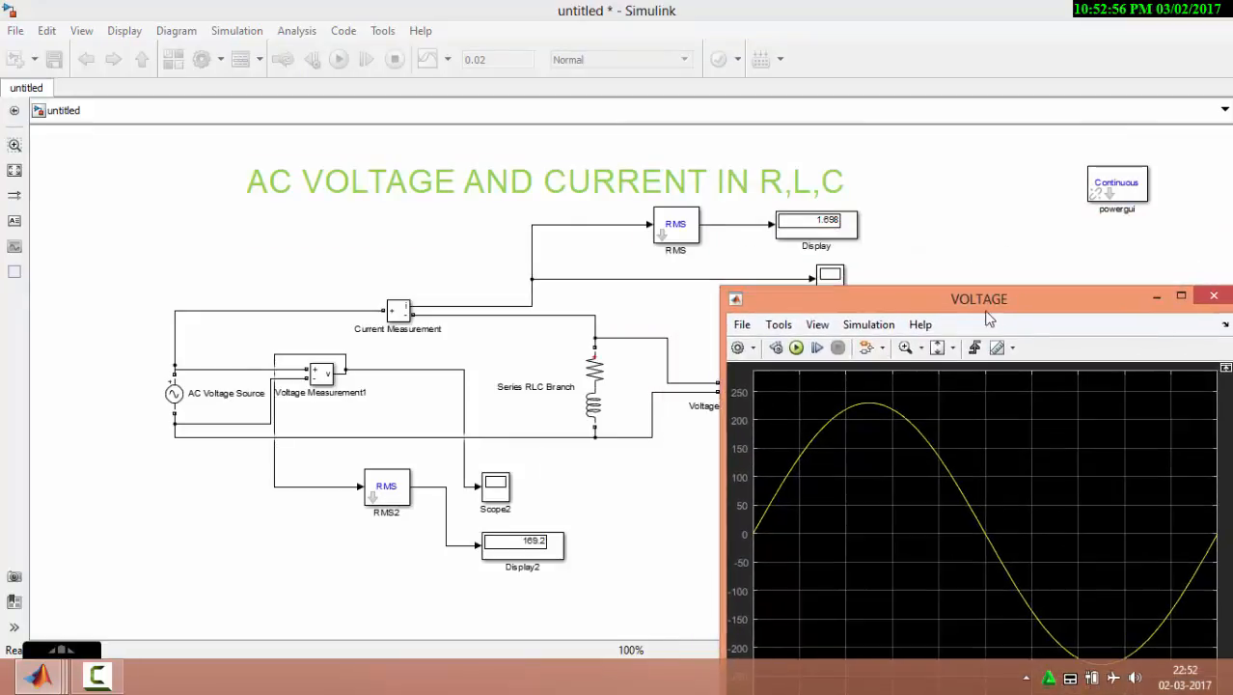
pyautogui.doubleClick(832, 277)
pyautogui.click(39, 675)
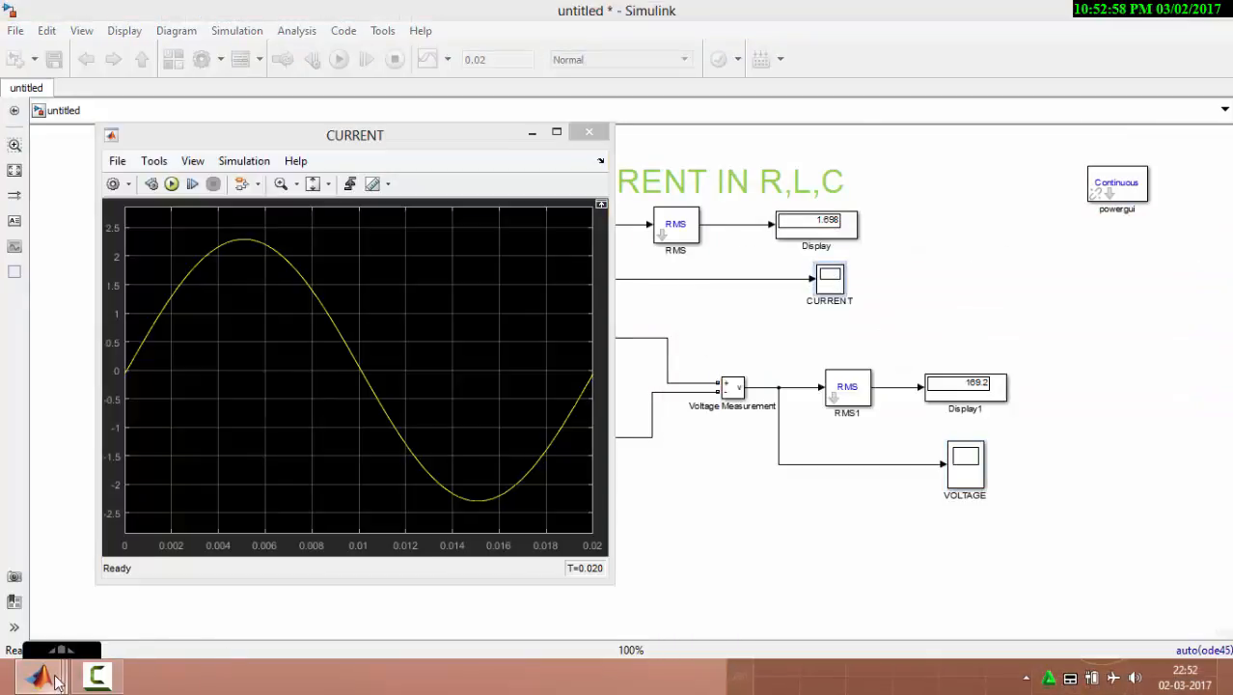
pyautogui.click(891, 520)
pyautogui.moveTo(930, 309); pyautogui.dragTo(850, 136)
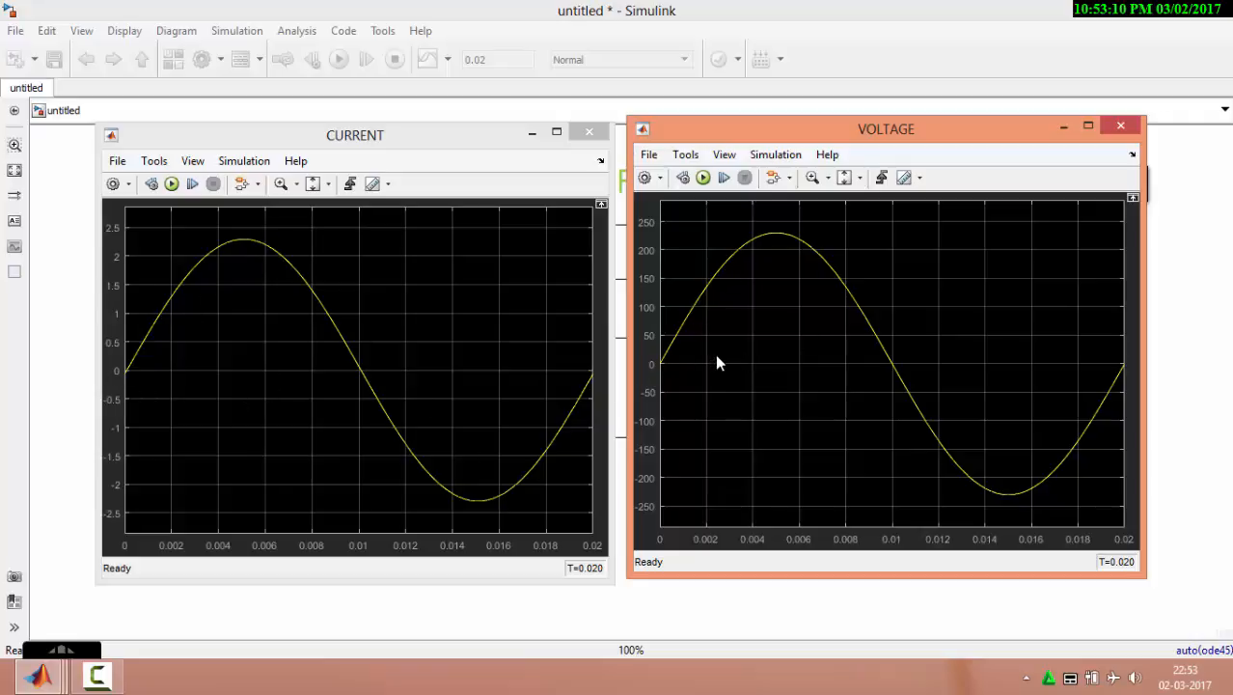
# Step: Set the resistance of the RL-type Series RLC Branch to 10 ohms
pyautogui.click(894, 14)
pyautogui.doubleClick(596, 381)
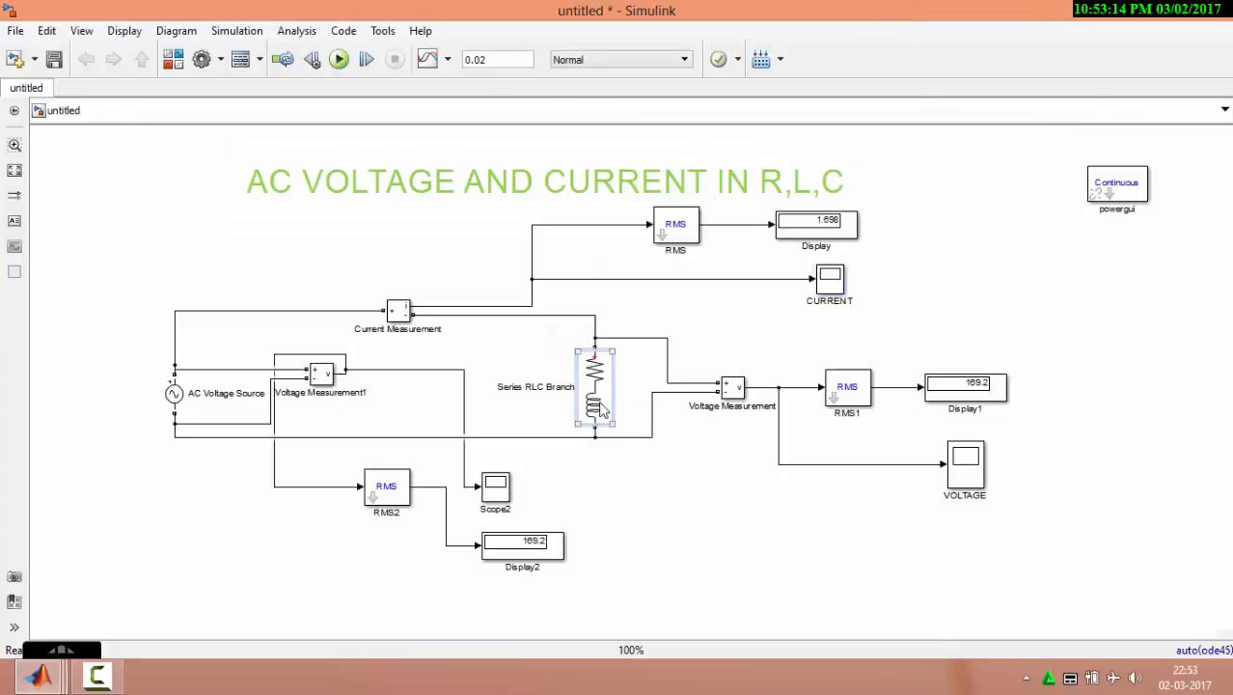
pyautogui.moveTo(694, 396); pyautogui.dragTo(641, 398)
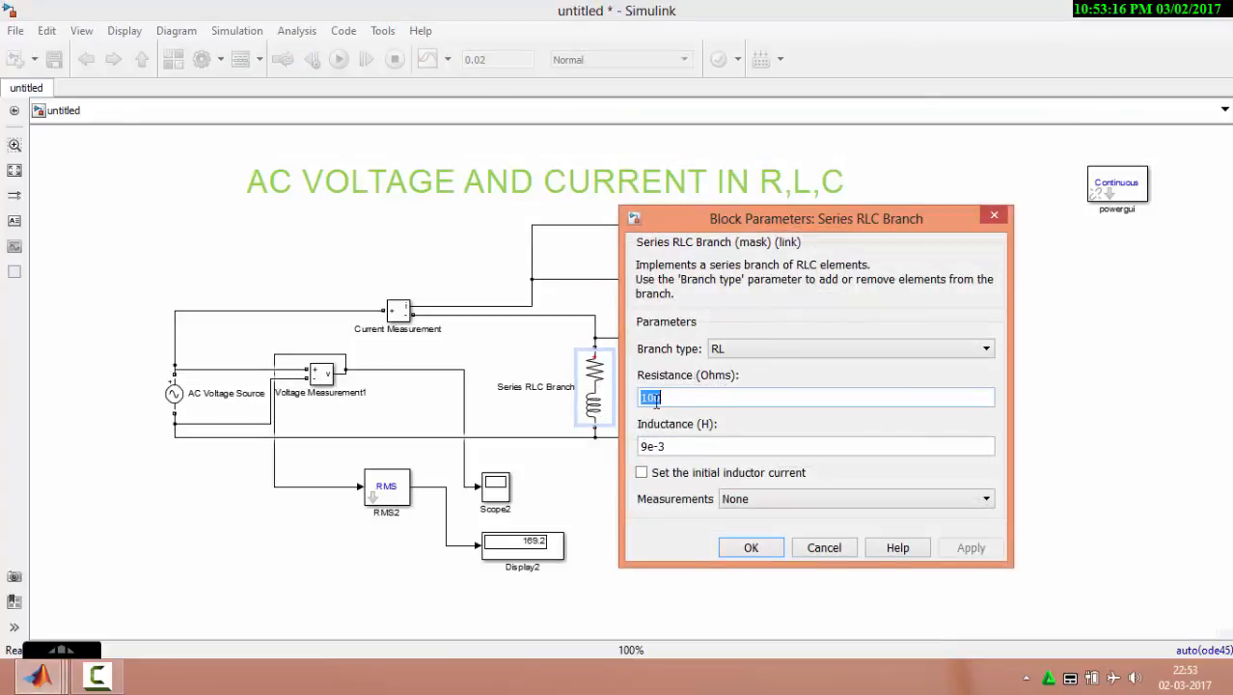
pyautogui.write('1')
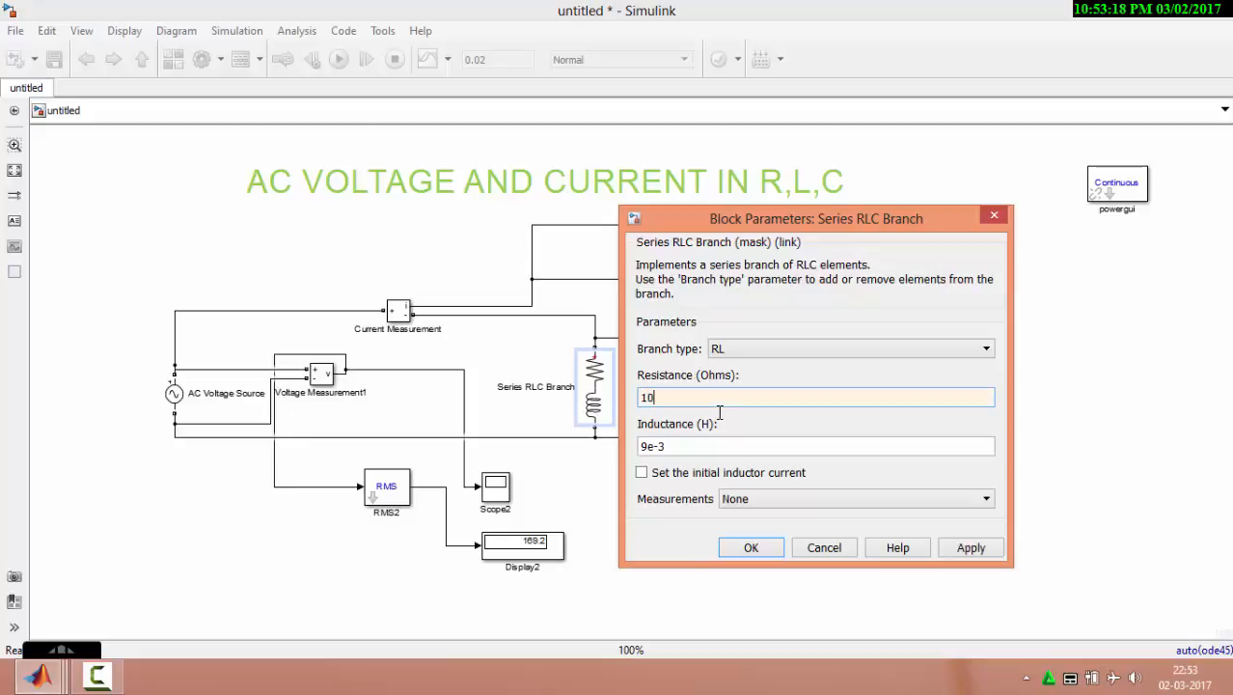
pyautogui.click(955, 547)
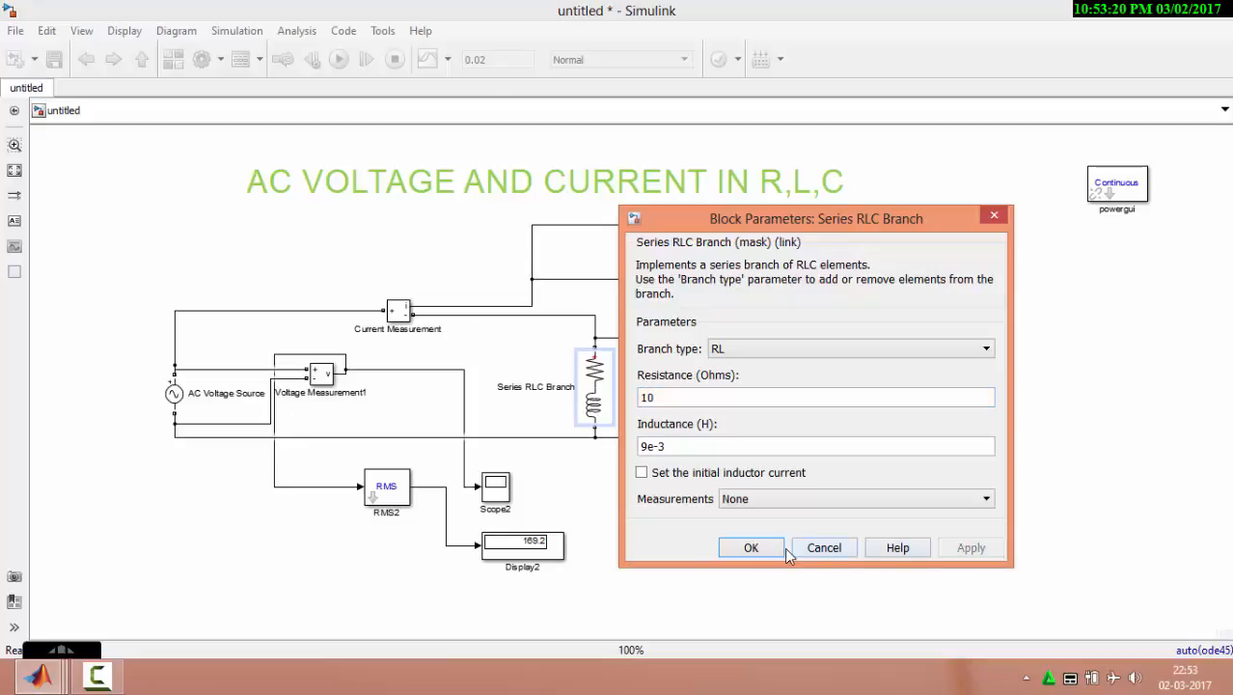
pyautogui.click(762, 548)
# Step: Simulate the model with the 10 ohm RL branch and place the CURRENT and VOLTAGE scope windows next to each other for comparison
pyautogui.click(338, 59)
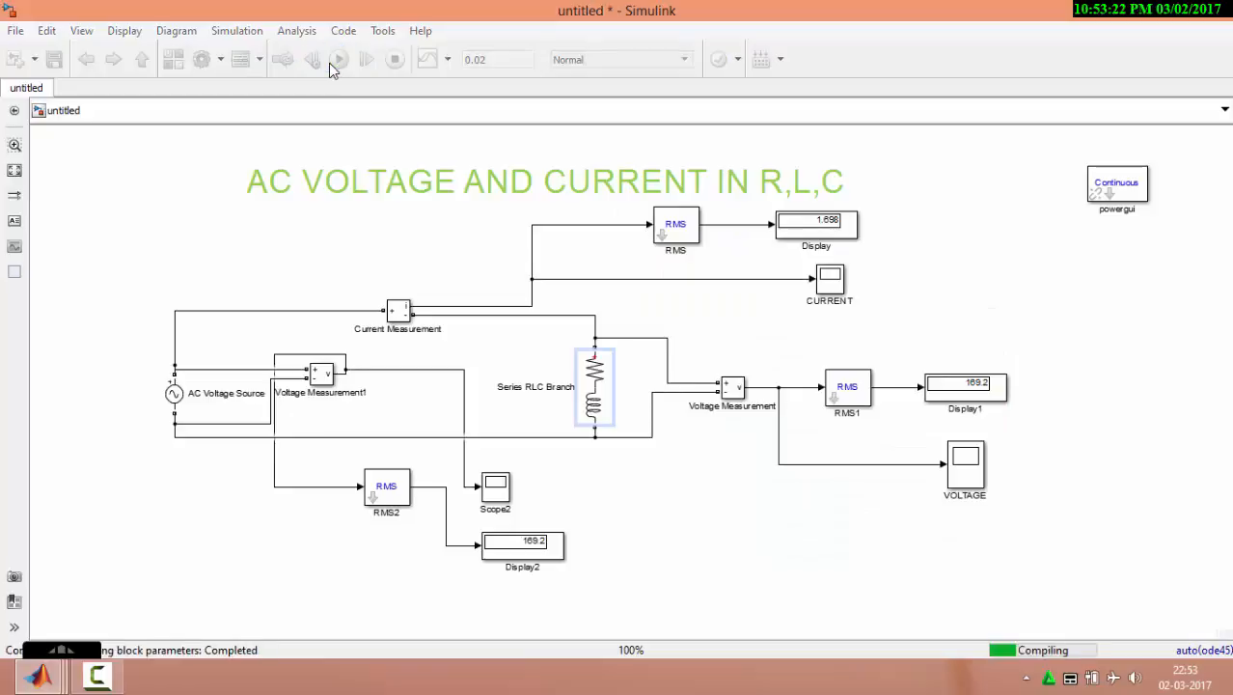
pyautogui.doubleClick(832, 281)
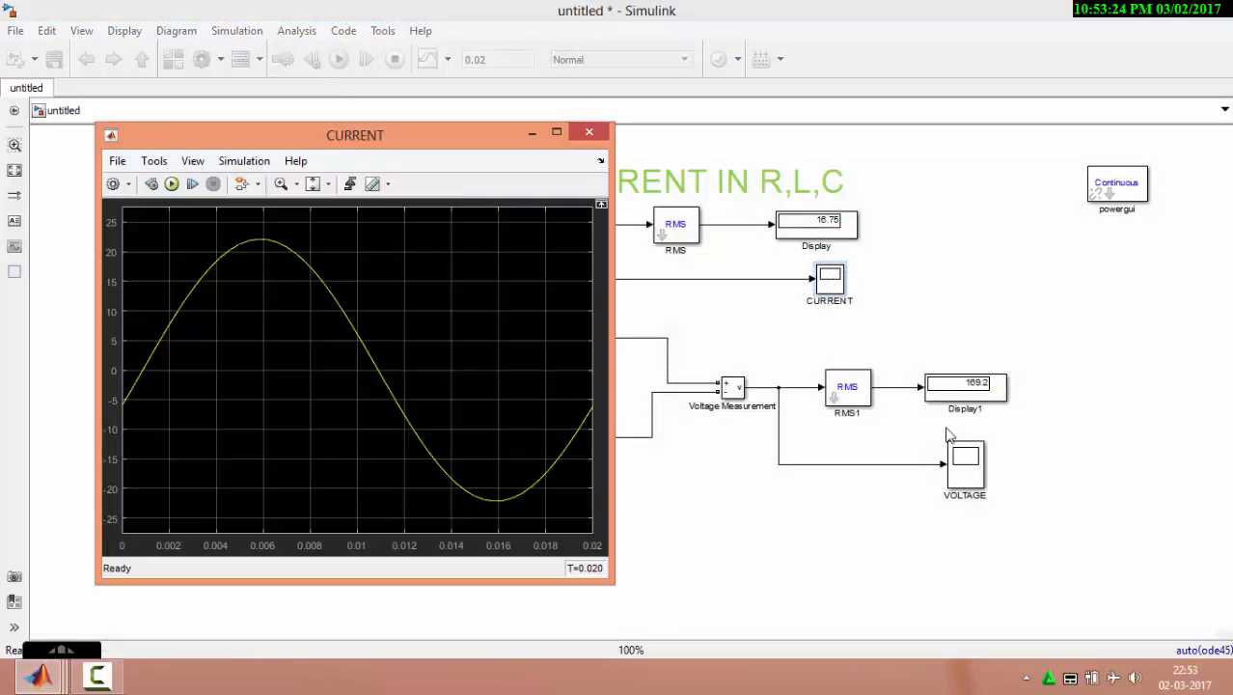
pyautogui.doubleClick(960, 461)
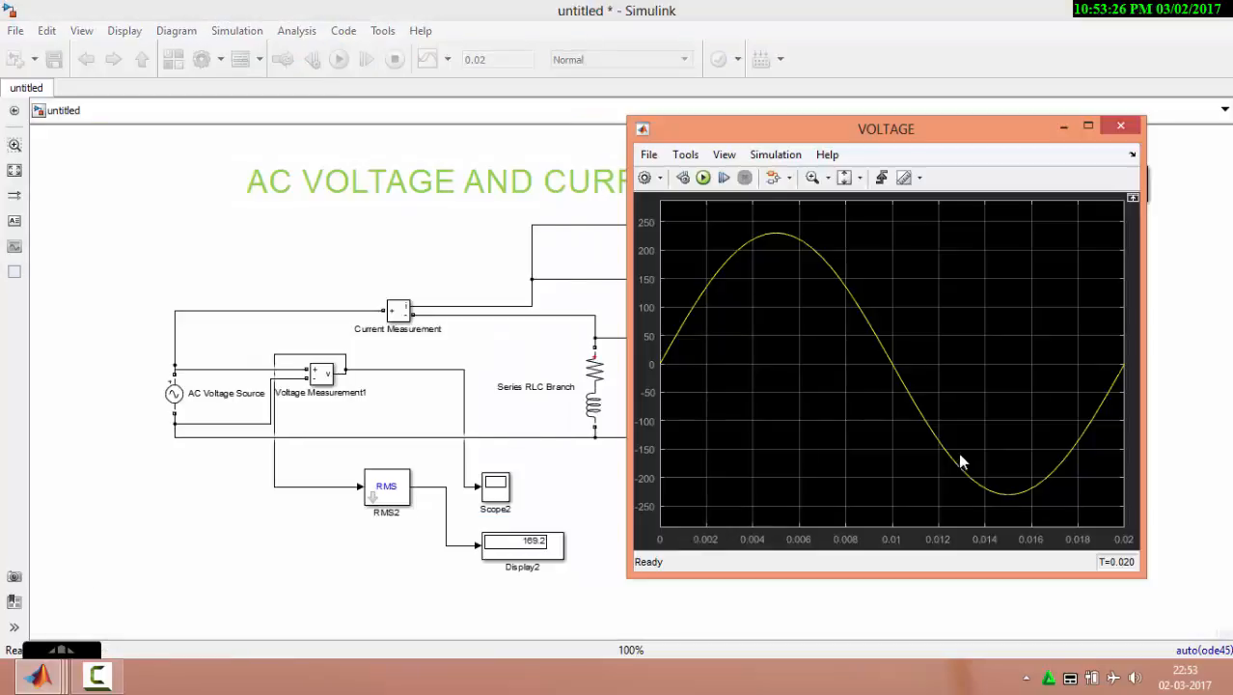
pyautogui.moveTo(887, 135); pyautogui.dragTo(1005, 144)
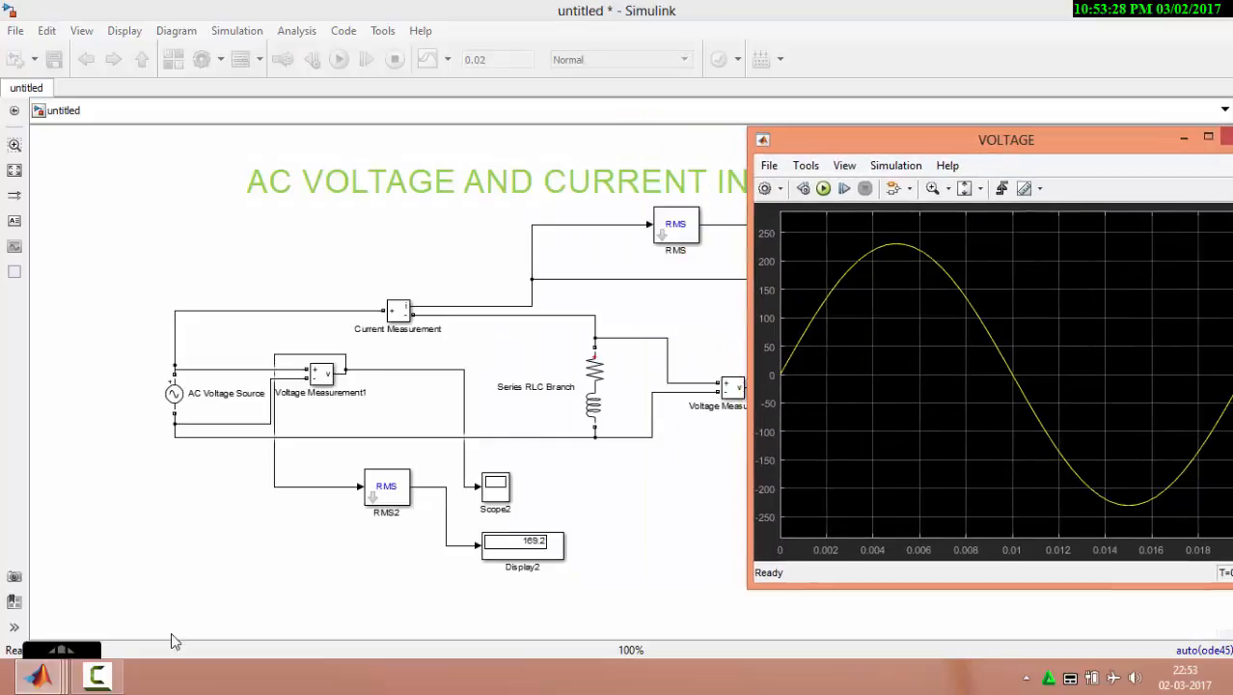
pyautogui.click(38, 675)
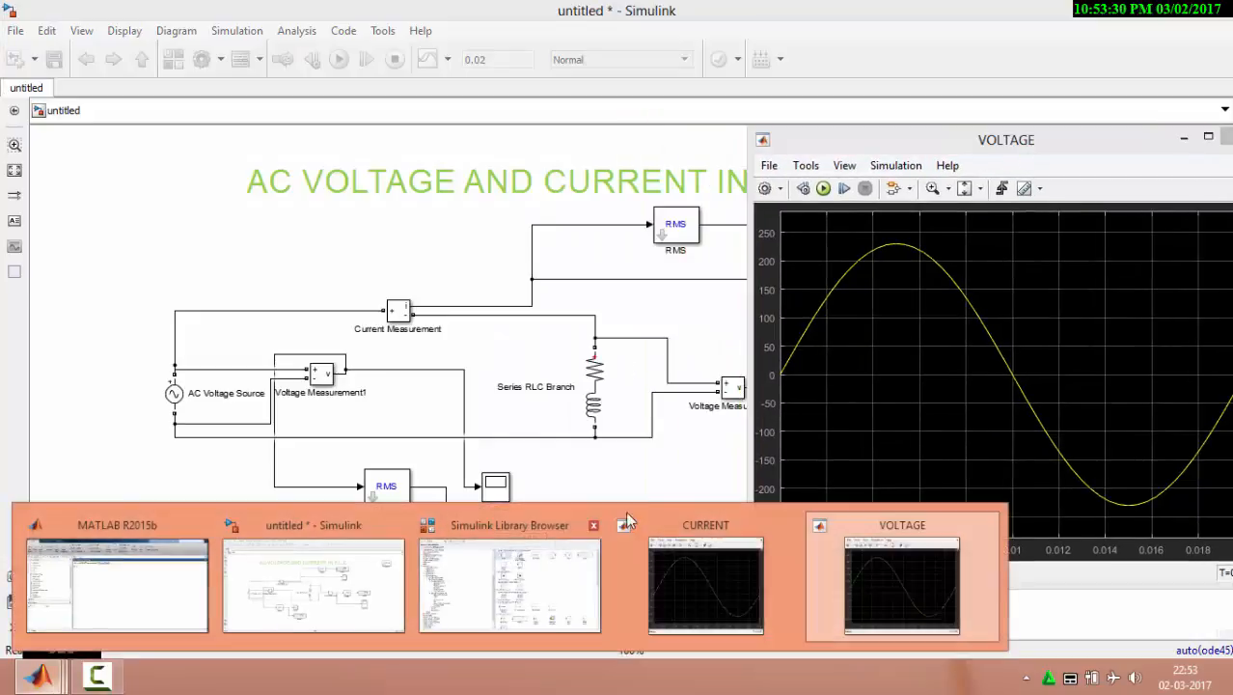
pyautogui.click(743, 540)
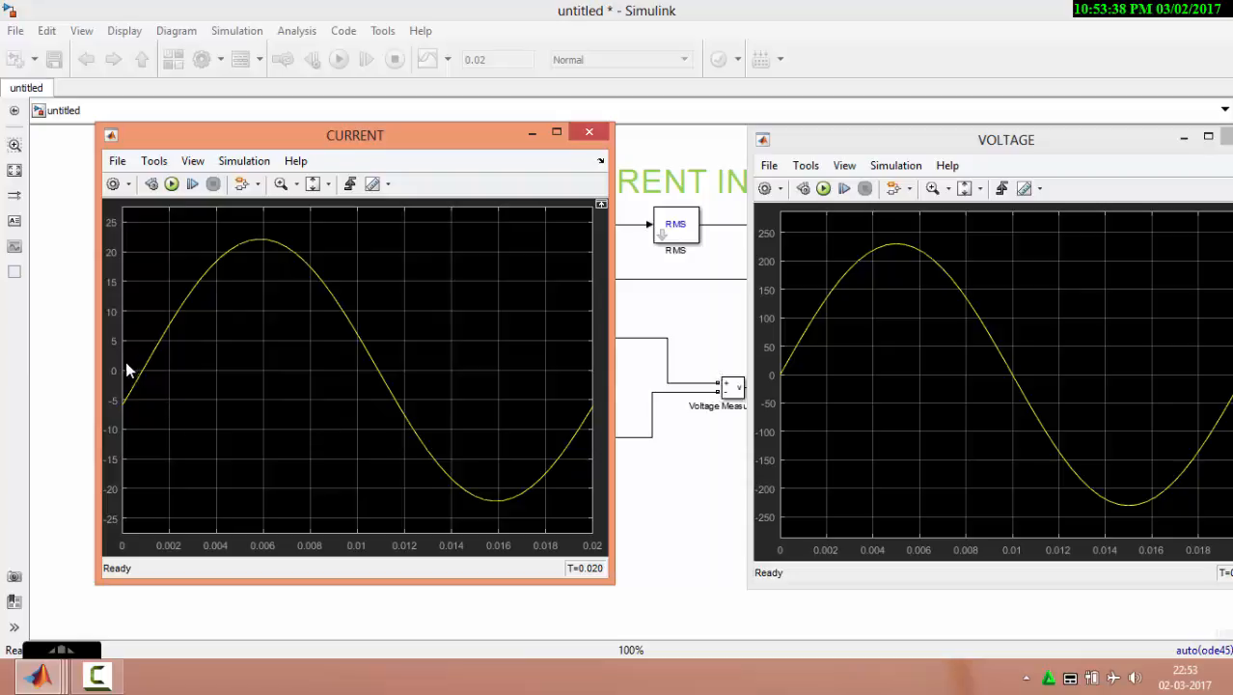
pyautogui.moveTo(996, 138); pyautogui.dragTo(874, 133)
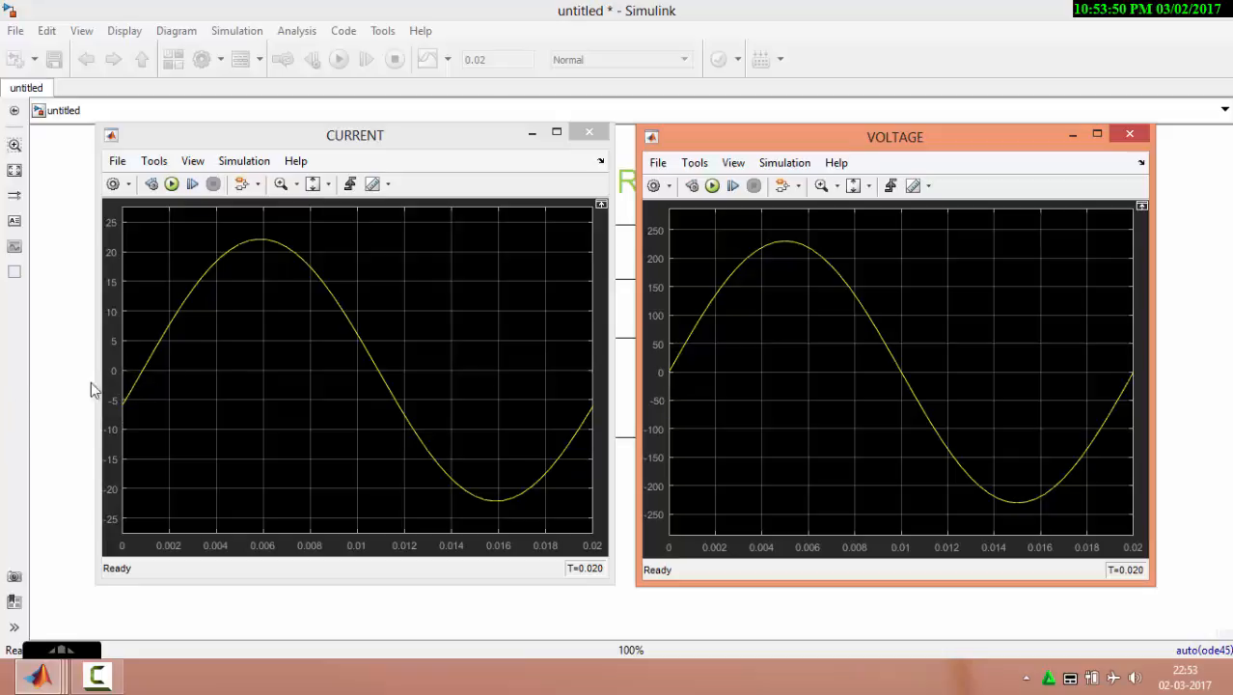
# Step: Set the resistance of the RL-type Series RLC Branch to 1 ohm
pyautogui.click(75, 350)
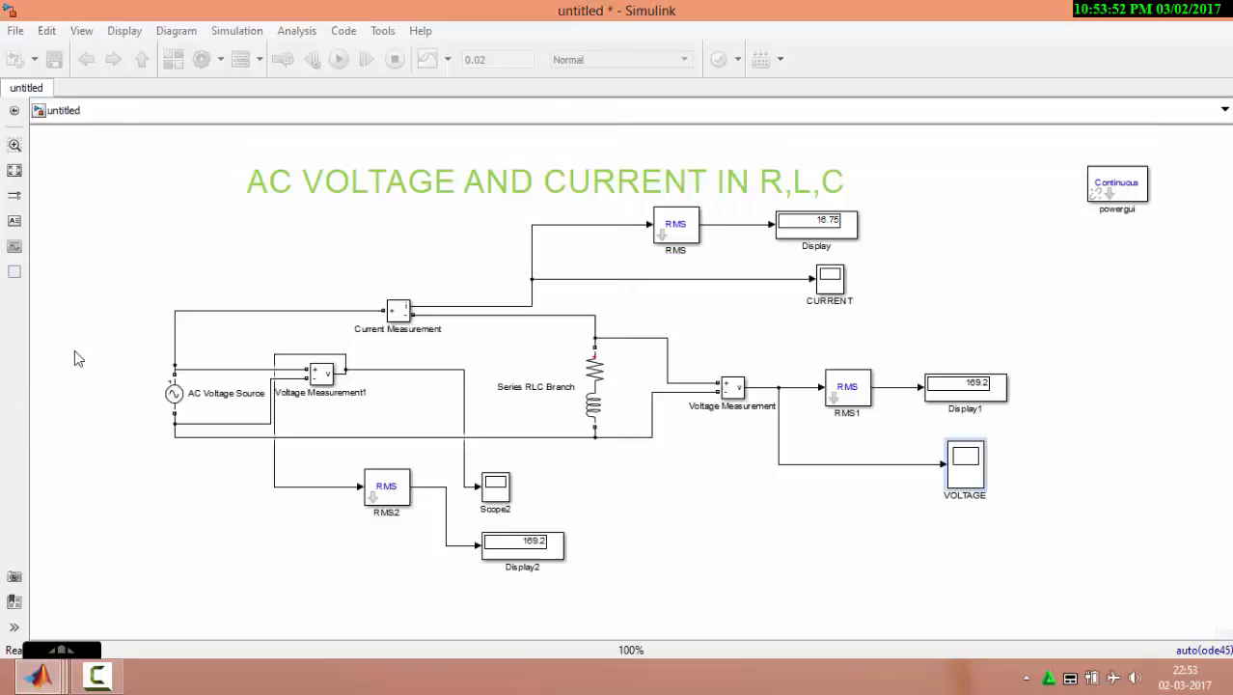
pyautogui.doubleClick(595, 381)
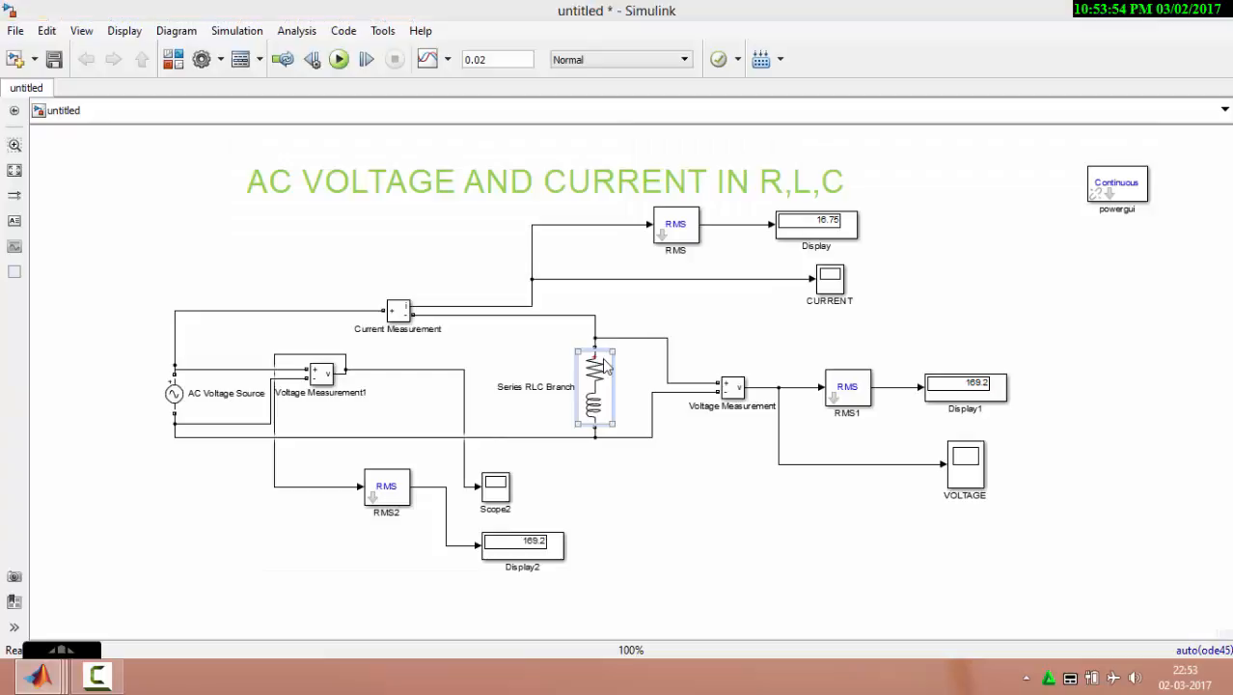
pyautogui.doubleClick(658, 395)
pyautogui.write('1')
pyautogui.click(969, 546)
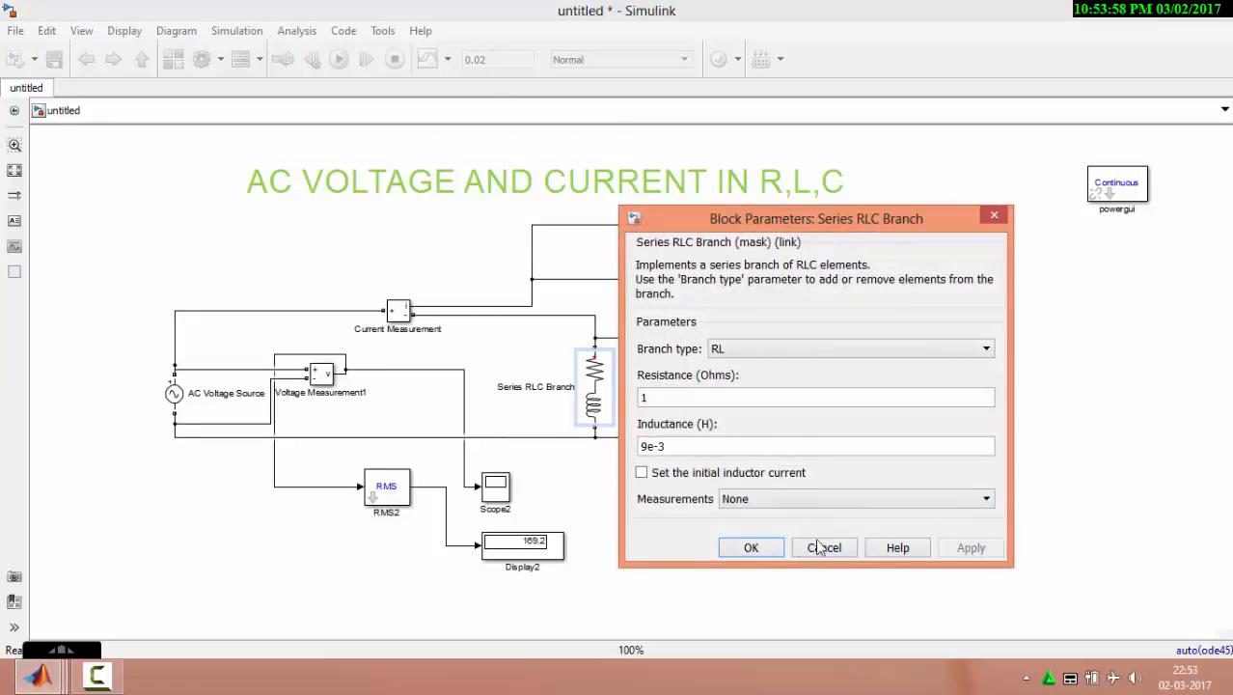
pyautogui.click(778, 548)
# Step: Simulate the 1 ohm RL branch, compare its CURRENT and VOLTAGE scope waveforms side by side, and close both scope windows
pyautogui.click(339, 59)
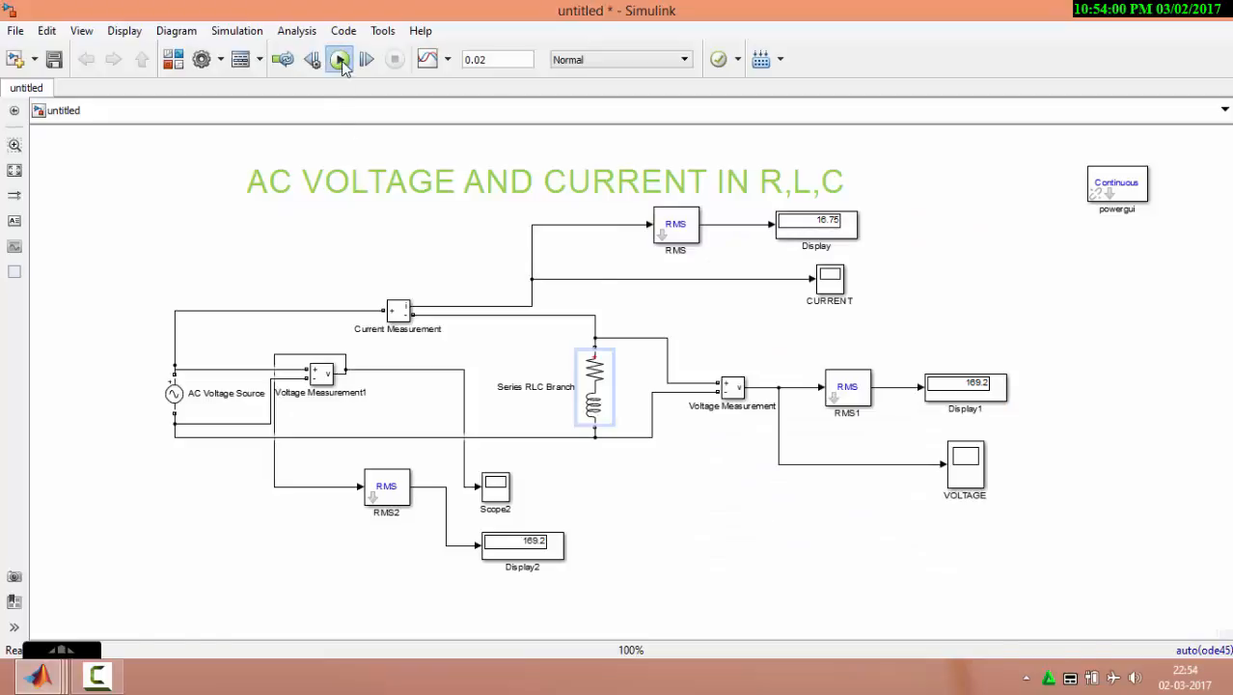
pyautogui.doubleClick(830, 280)
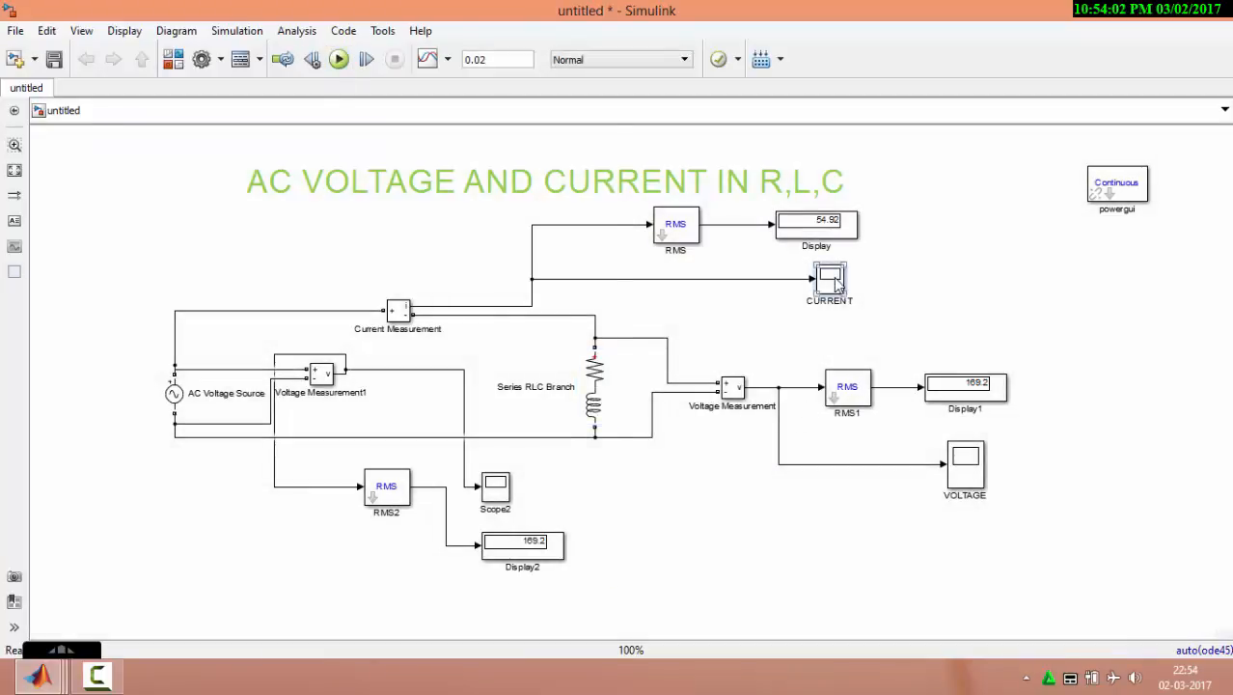
pyautogui.doubleClick(968, 470)
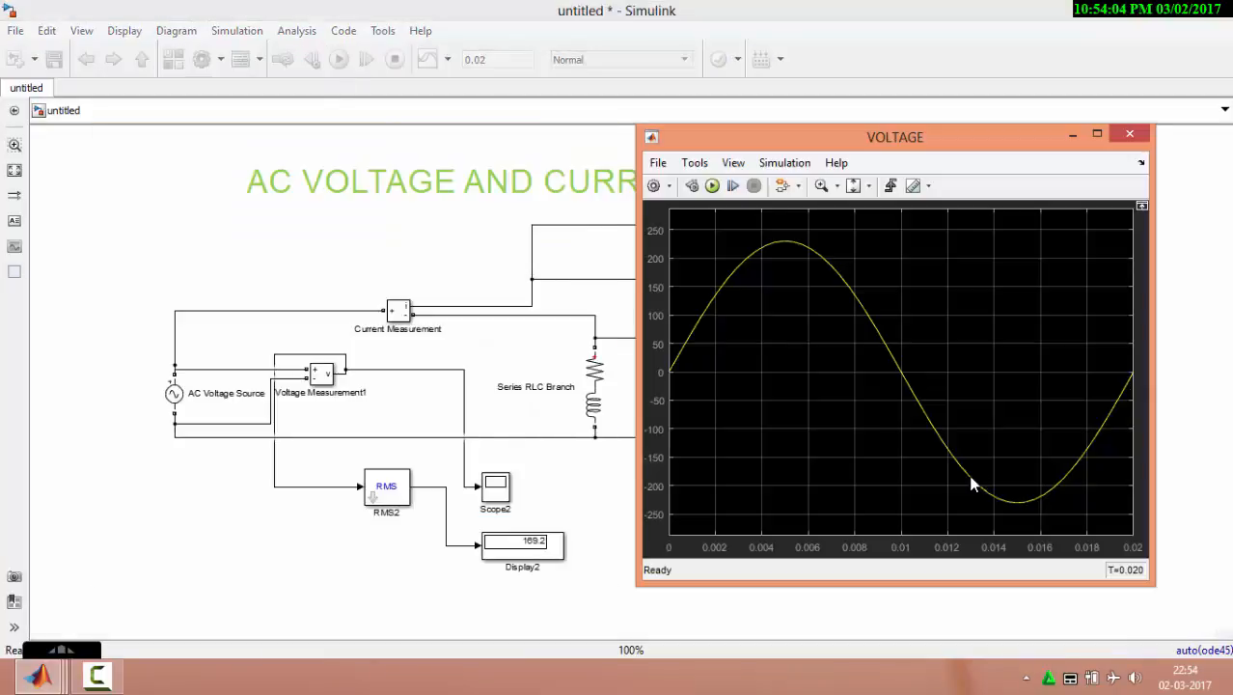
pyautogui.click(38, 675)
pyautogui.click(755, 526)
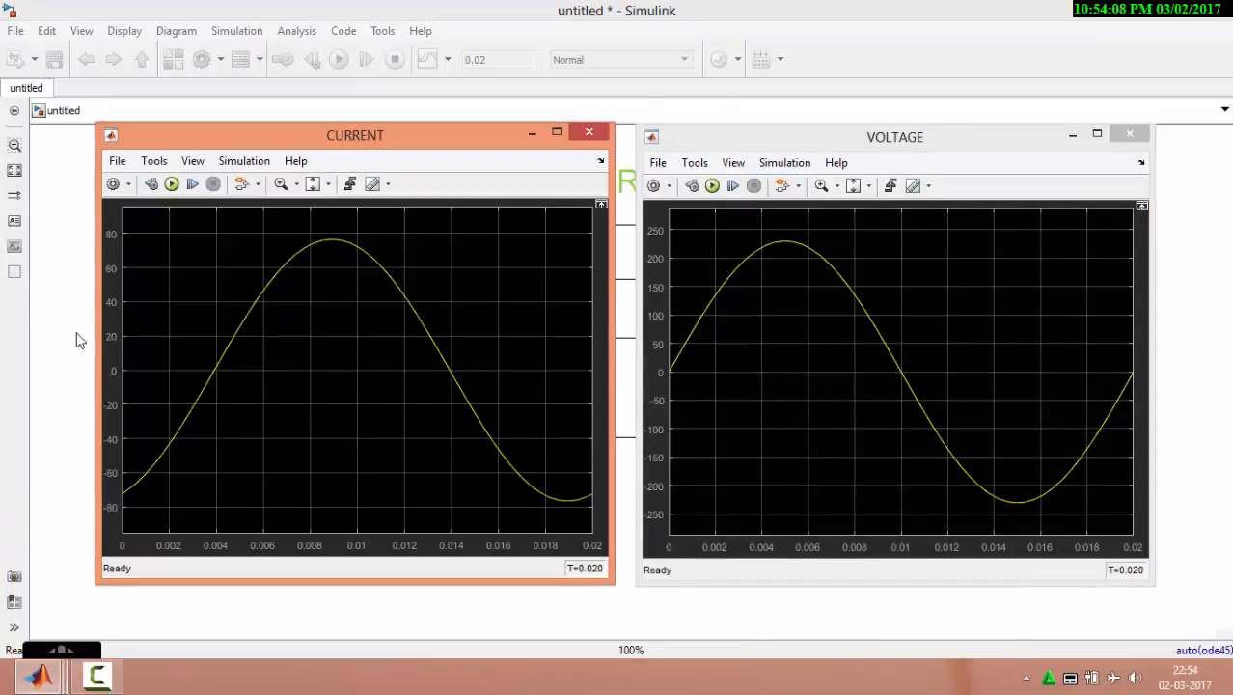
pyautogui.moveTo(748, 143); pyautogui.dragTo(733, 144)
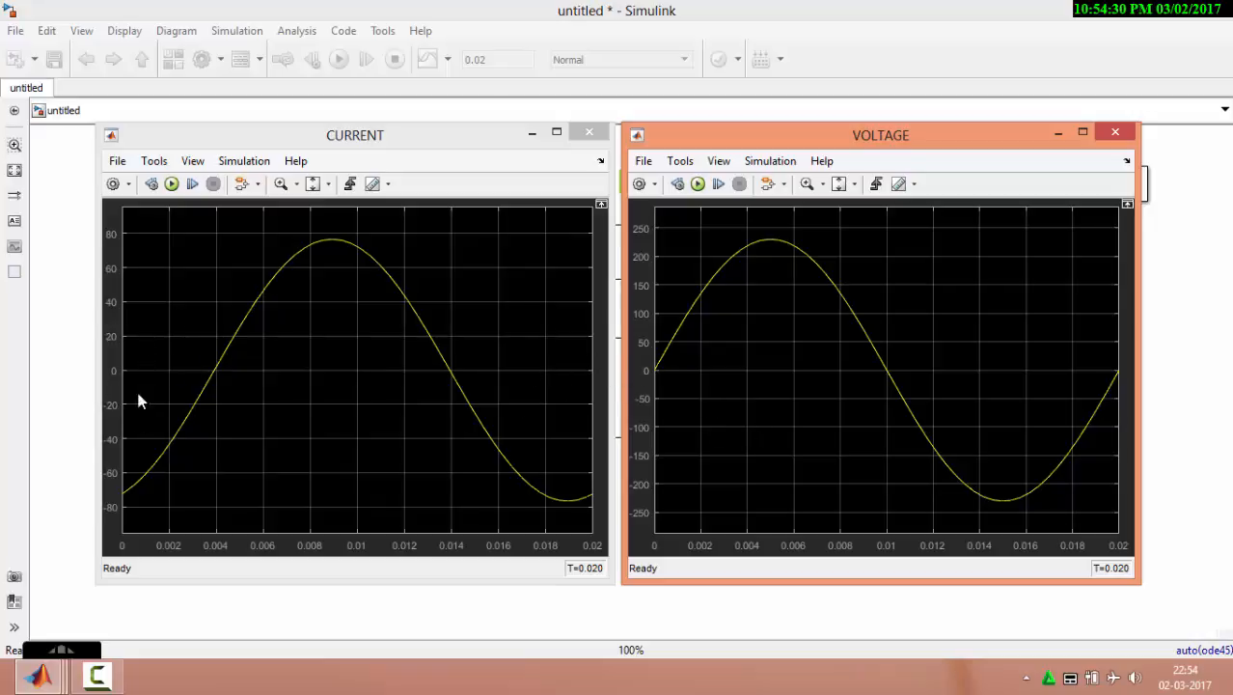
pyautogui.click(606, 134)
pyautogui.click(1115, 133)
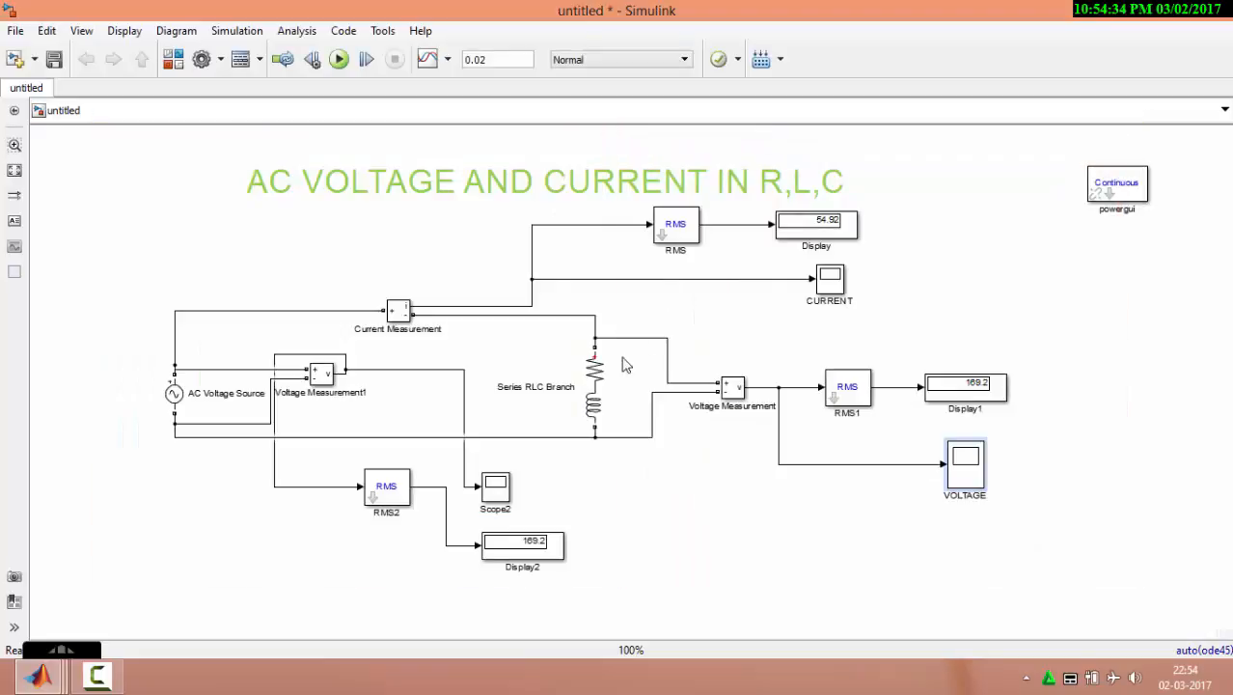
# Step: Change the Series RLC Branch to type RC with a resistance of 10 ohms
pyautogui.doubleClick(593, 381)
pyautogui.click(741, 351)
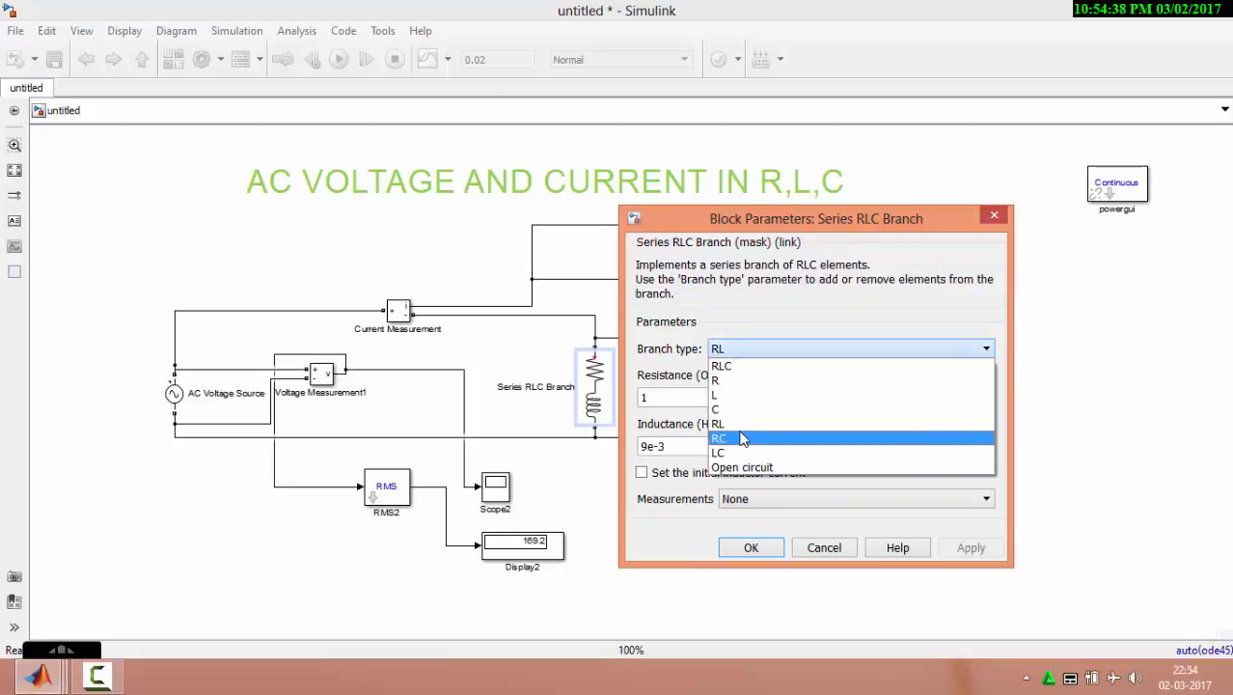
pyautogui.click(743, 439)
pyautogui.doubleClick(656, 395)
pyautogui.write('0')
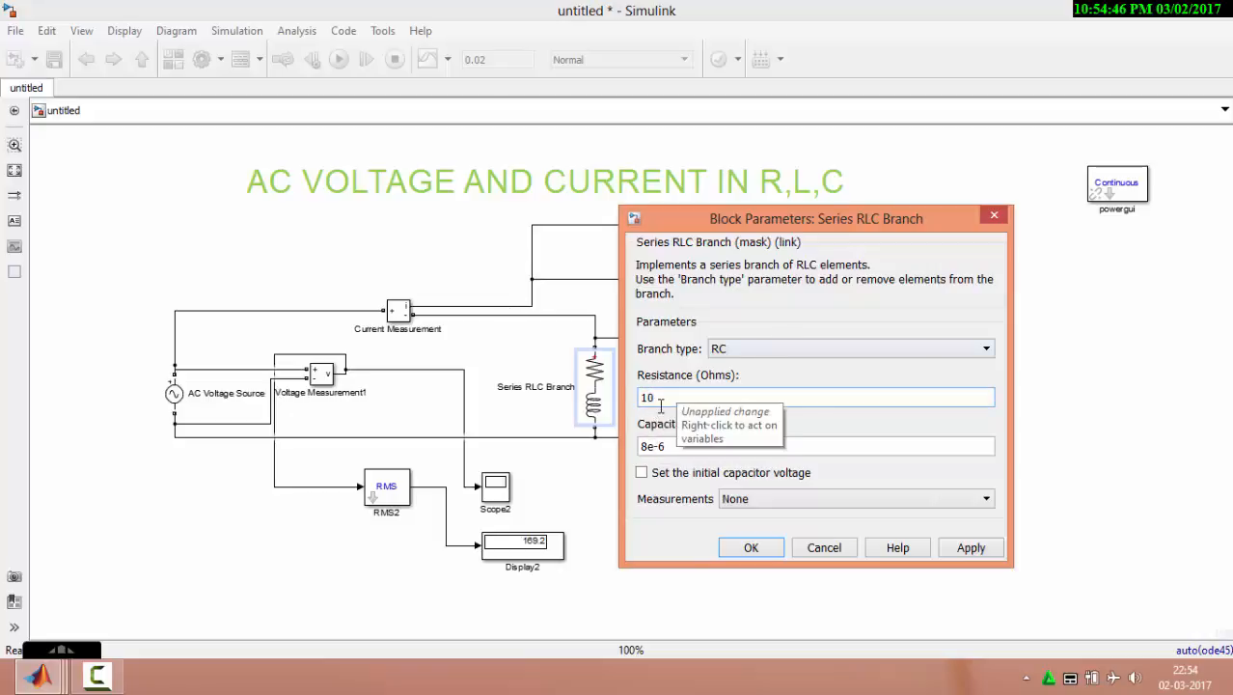
pyautogui.click(948, 551)
pyautogui.click(777, 545)
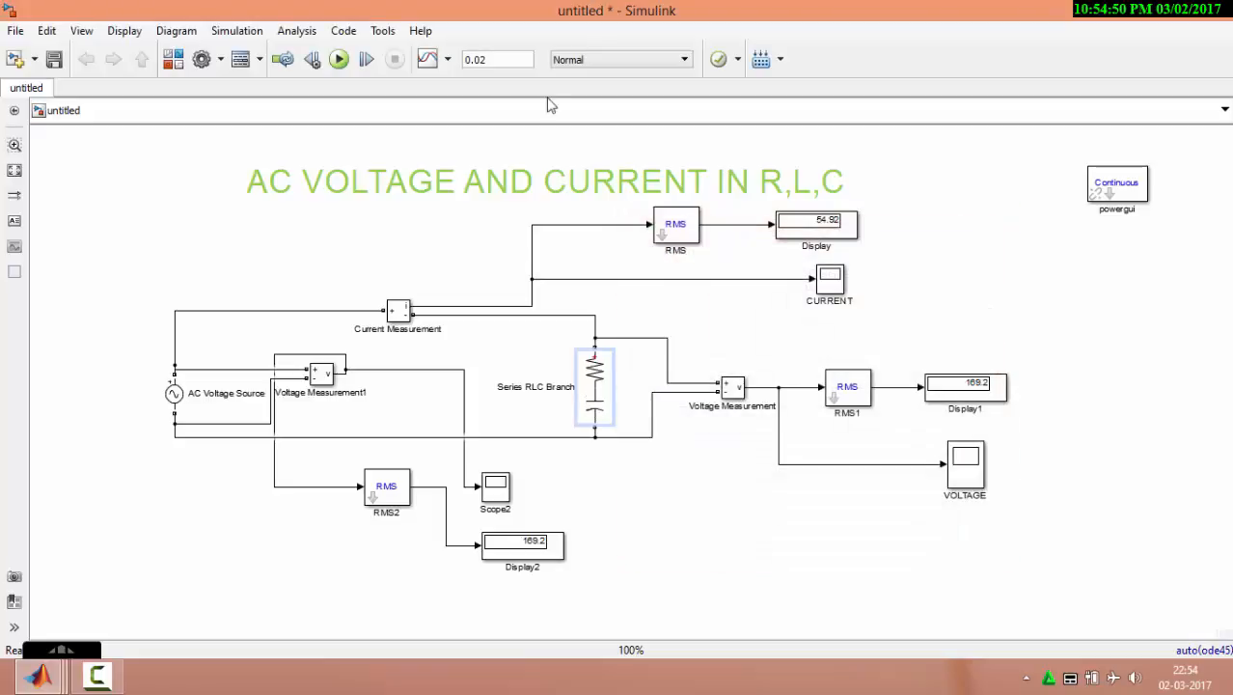
# Step: Simulate the model with the 10 ohm RC branch, view the VOLTAGE and CURRENT scope waveforms, and close the scopes
pyautogui.click(340, 61)
pyautogui.click(833, 280)
pyautogui.doubleClick(834, 280)
pyautogui.doubleClick(964, 455)
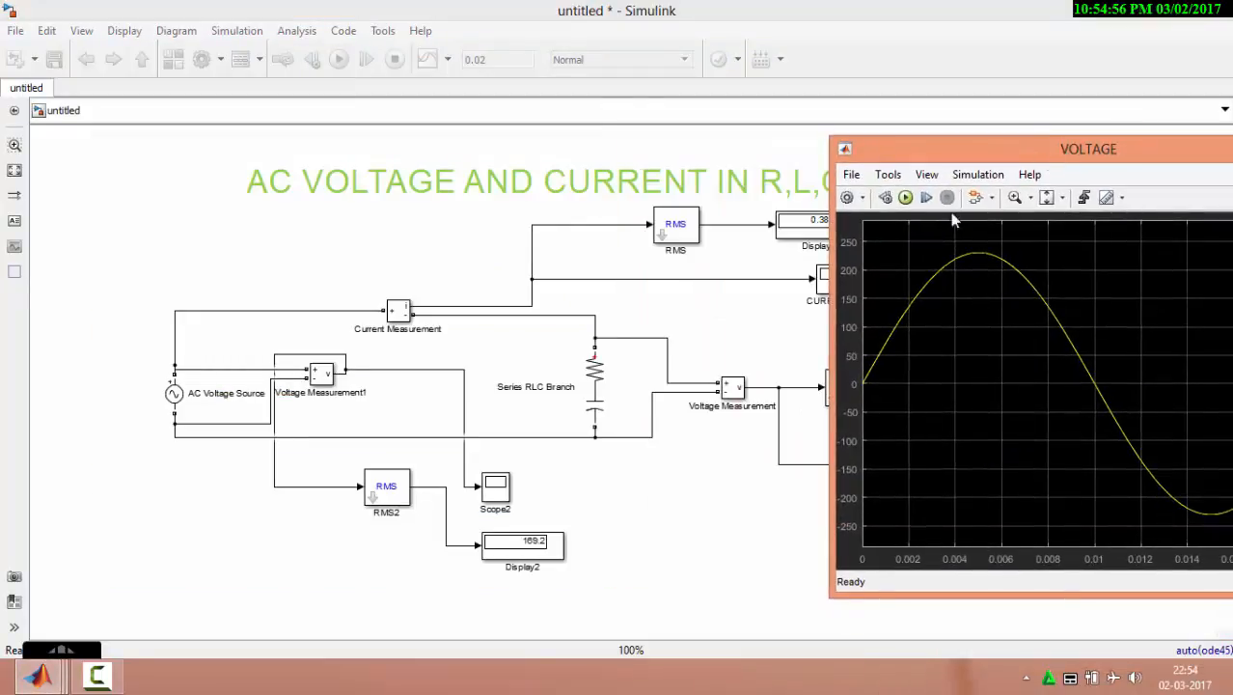
pyautogui.click(826, 290)
pyautogui.doubleClick(826, 290)
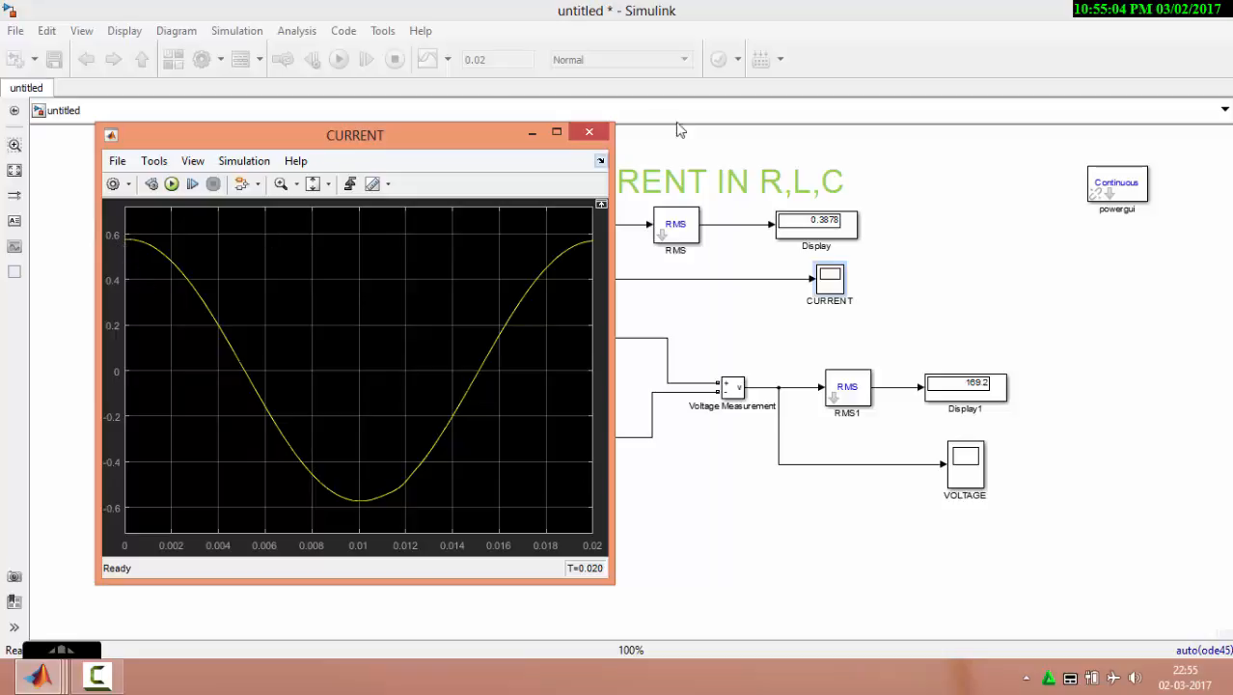
pyautogui.click(593, 131)
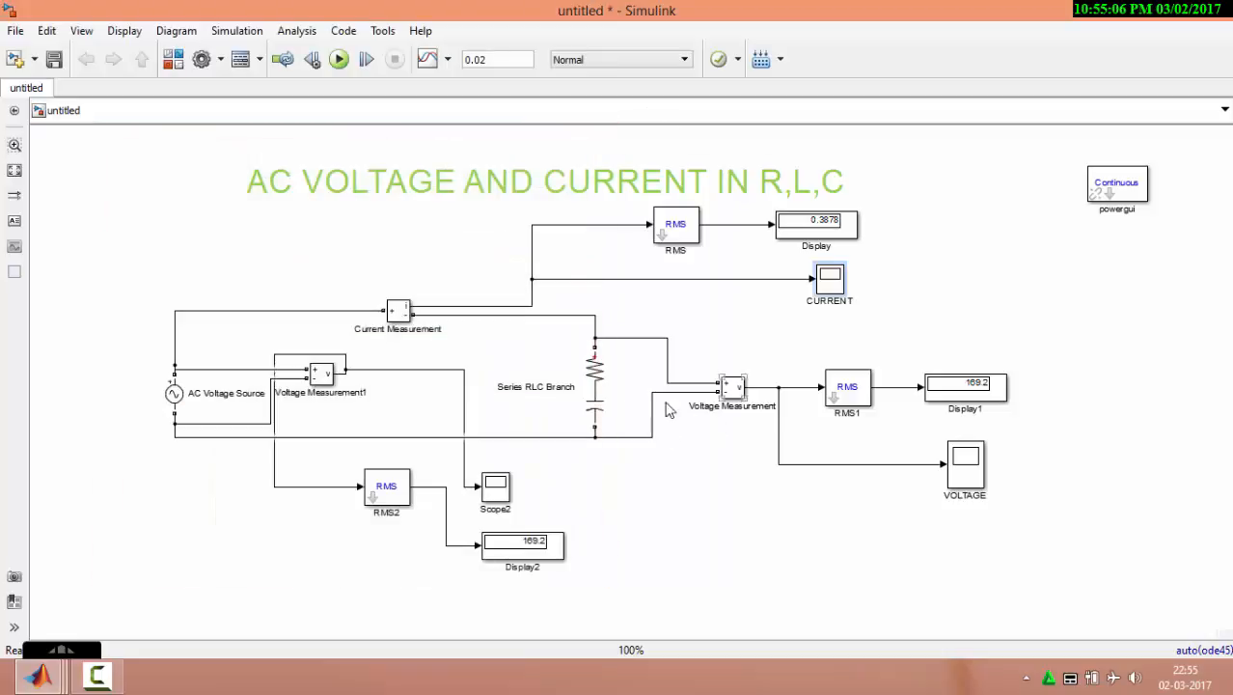
# Step: Set the resistance of the RC-type Series RLC Branch to 1 ohm
pyautogui.doubleClick(598, 375)
pyautogui.doubleClick(683, 396)
pyautogui.write('1')
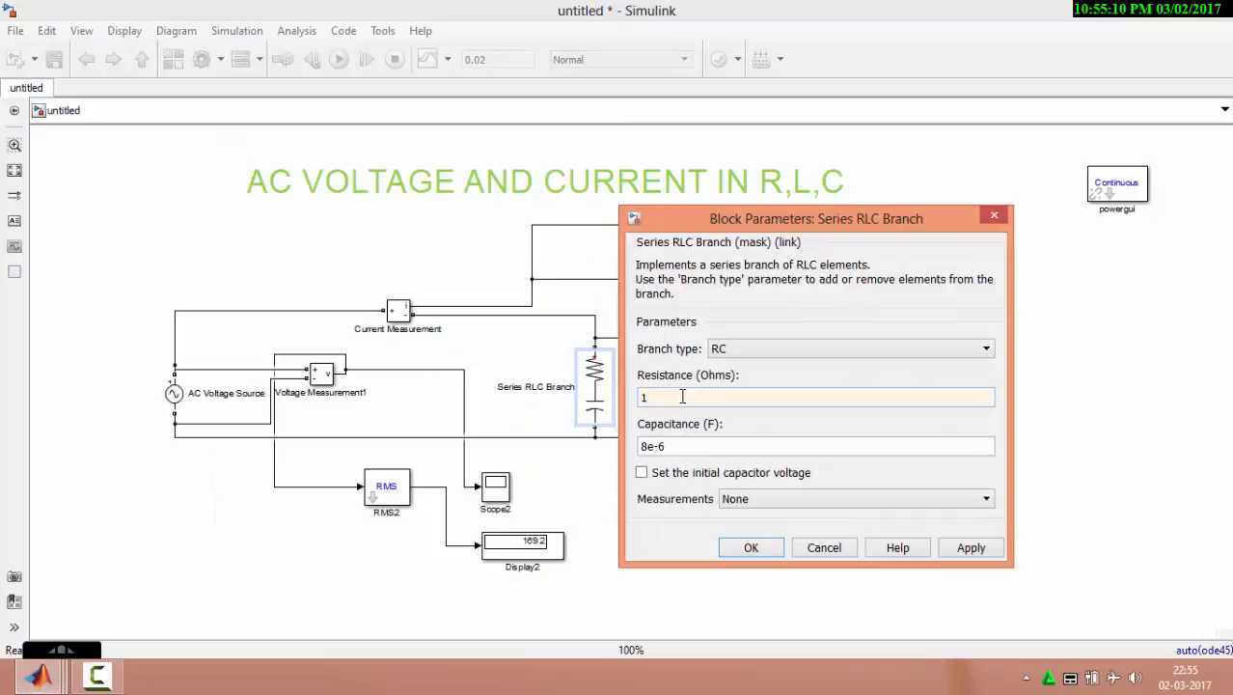
pyautogui.click(749, 547)
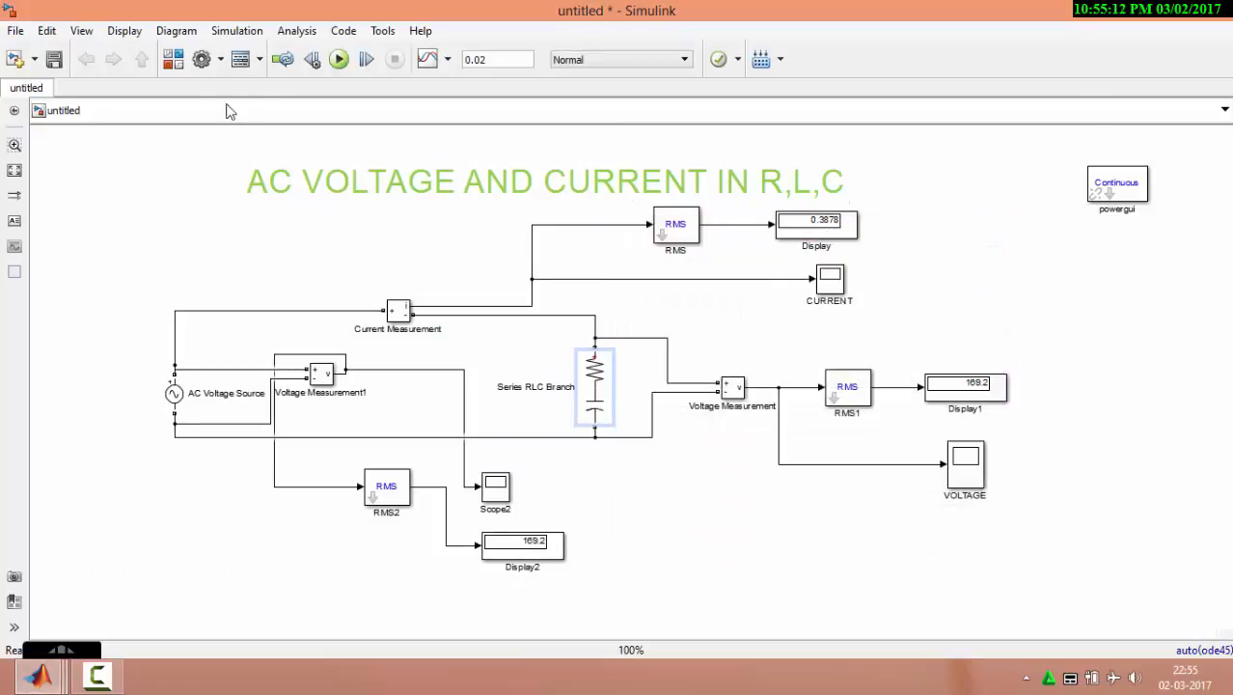
# Step: Simulate the 1 ohm RC branch, view its CURRENT and VOLTAGE scope waveforms, and close the VOLTAGE scope
pyautogui.click(333, 64)
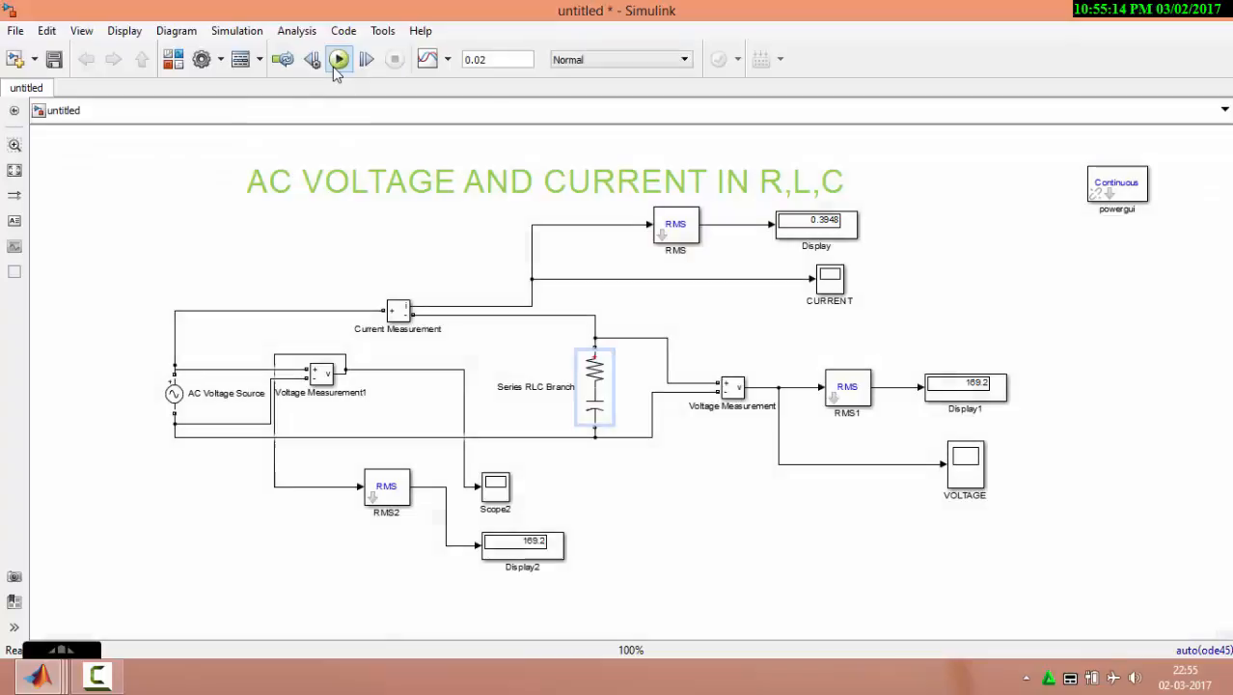
pyautogui.doubleClick(827, 282)
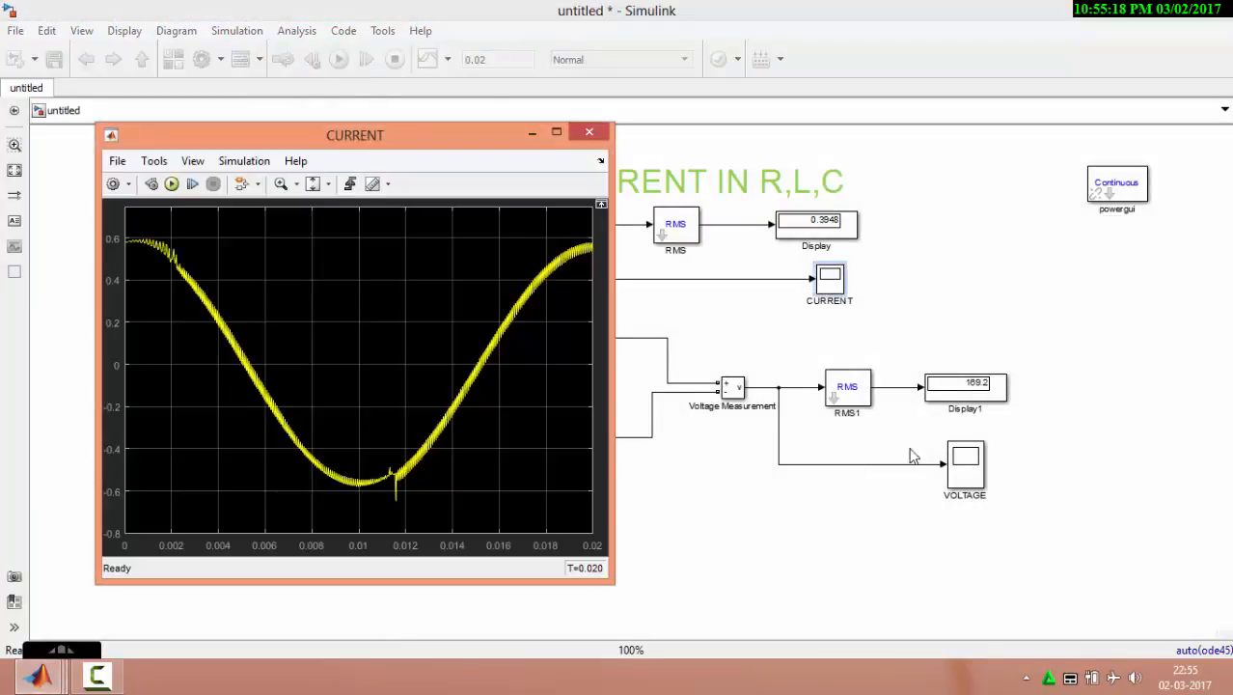
pyautogui.doubleClick(964, 461)
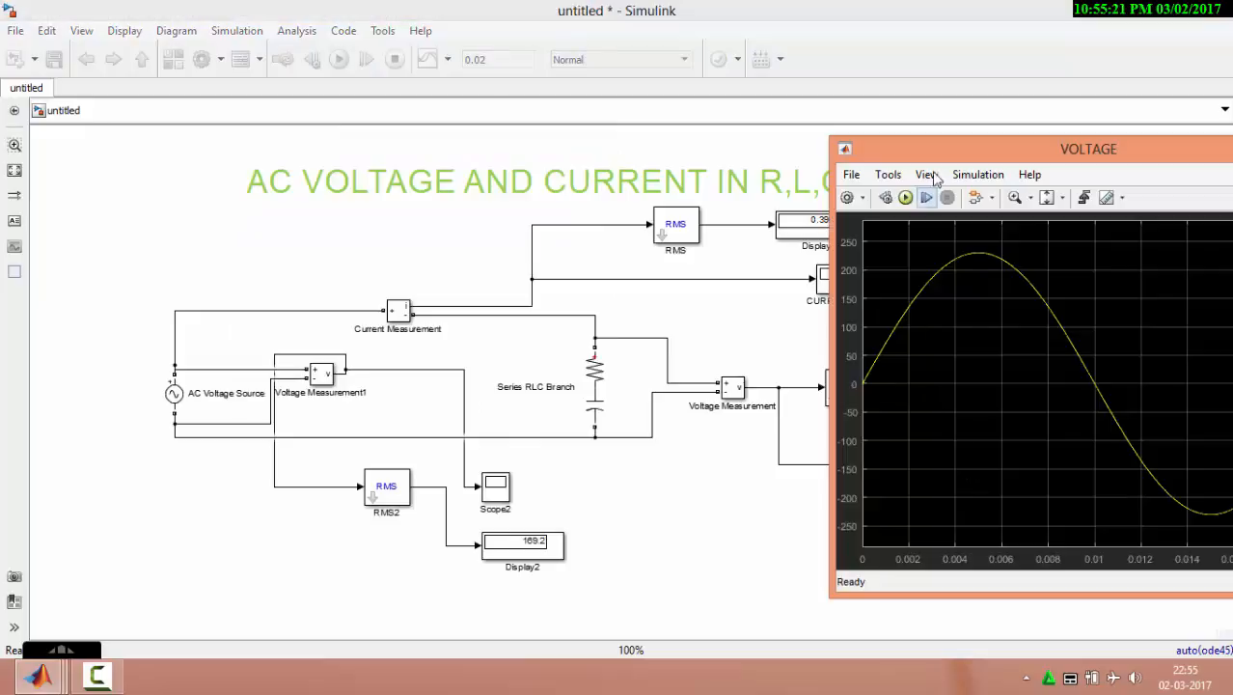
pyautogui.moveTo(942, 156); pyautogui.dragTo(842, 253)
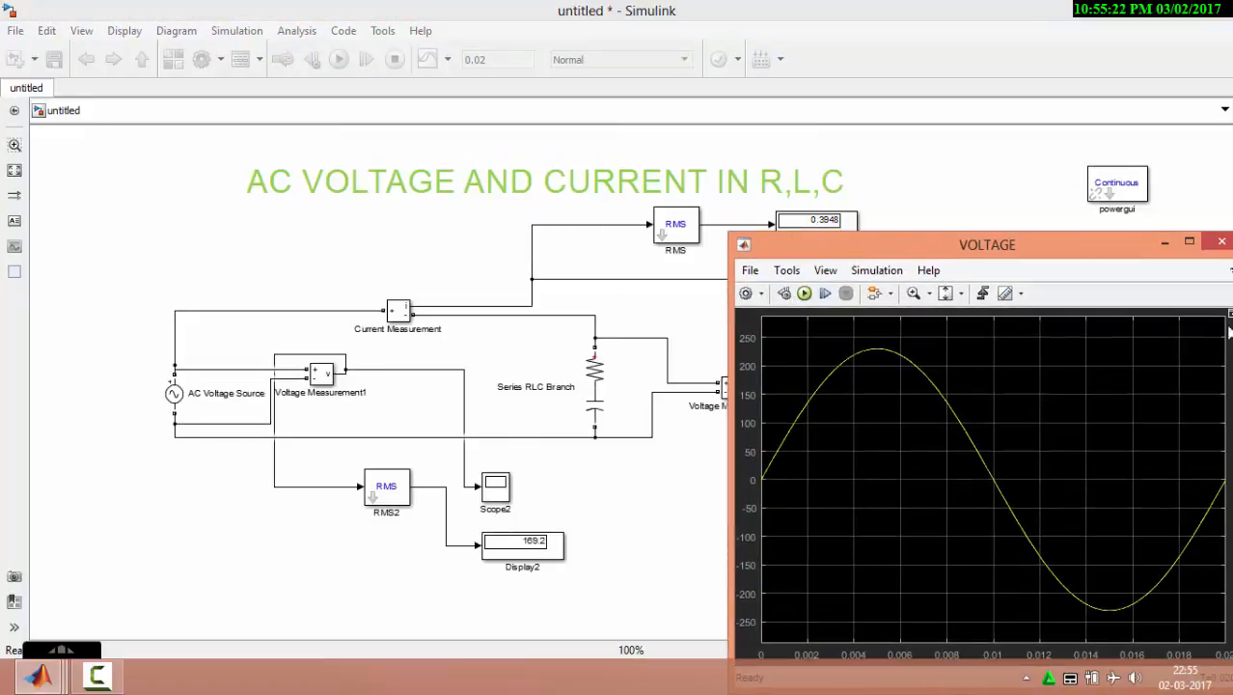
pyautogui.click(1221, 241)
# Step: Examine the 1 ohm RC branch's current waveform in the CURRENT scope at full-screen size, and close the scope
pyautogui.doubleClick(830, 280)
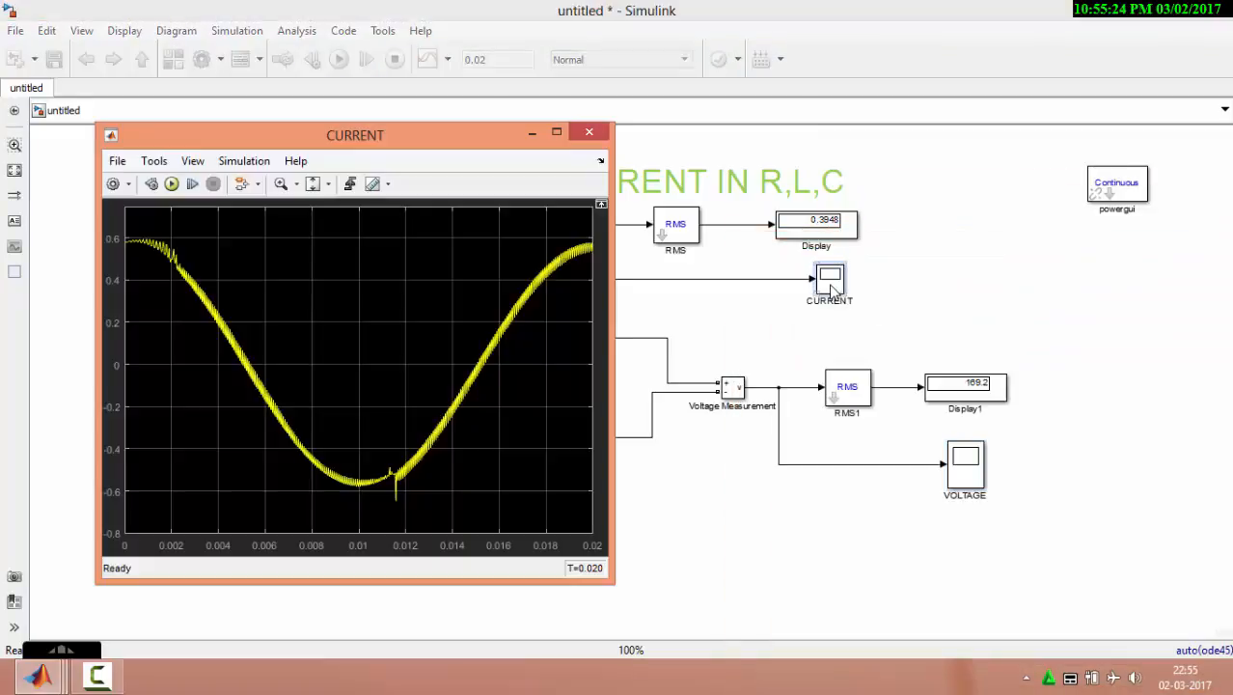
pyautogui.moveTo(358, 141); pyautogui.dragTo(729, 136)
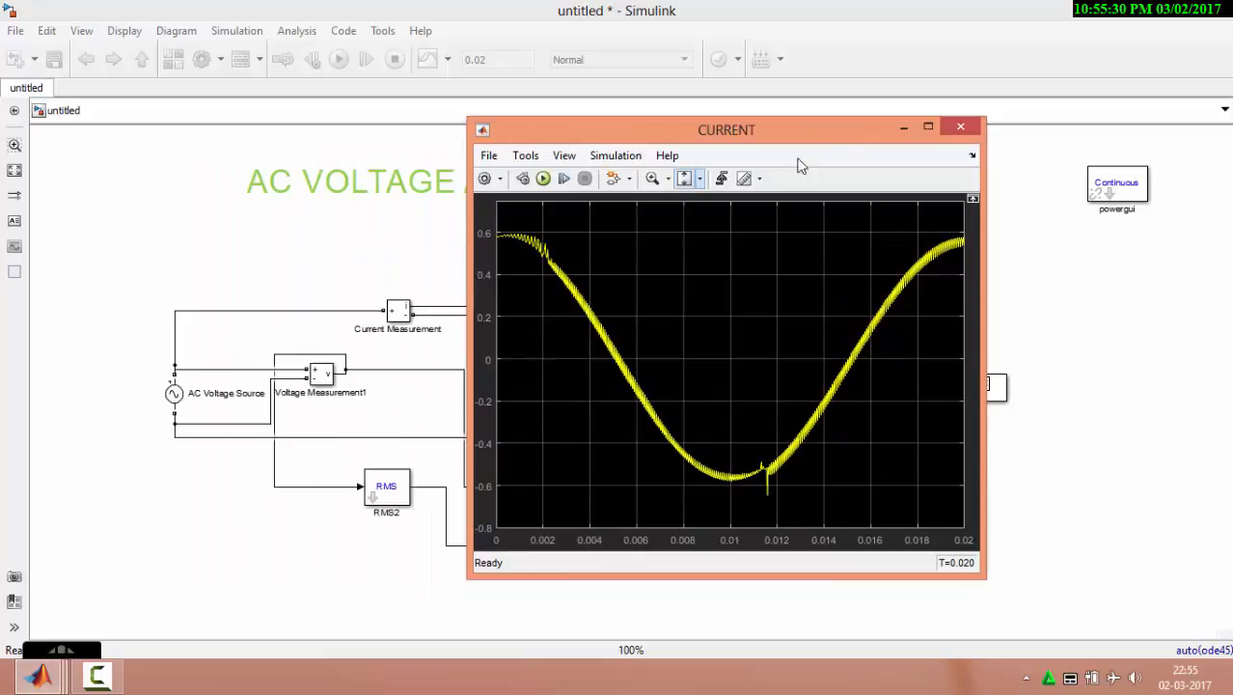
pyautogui.click(927, 129)
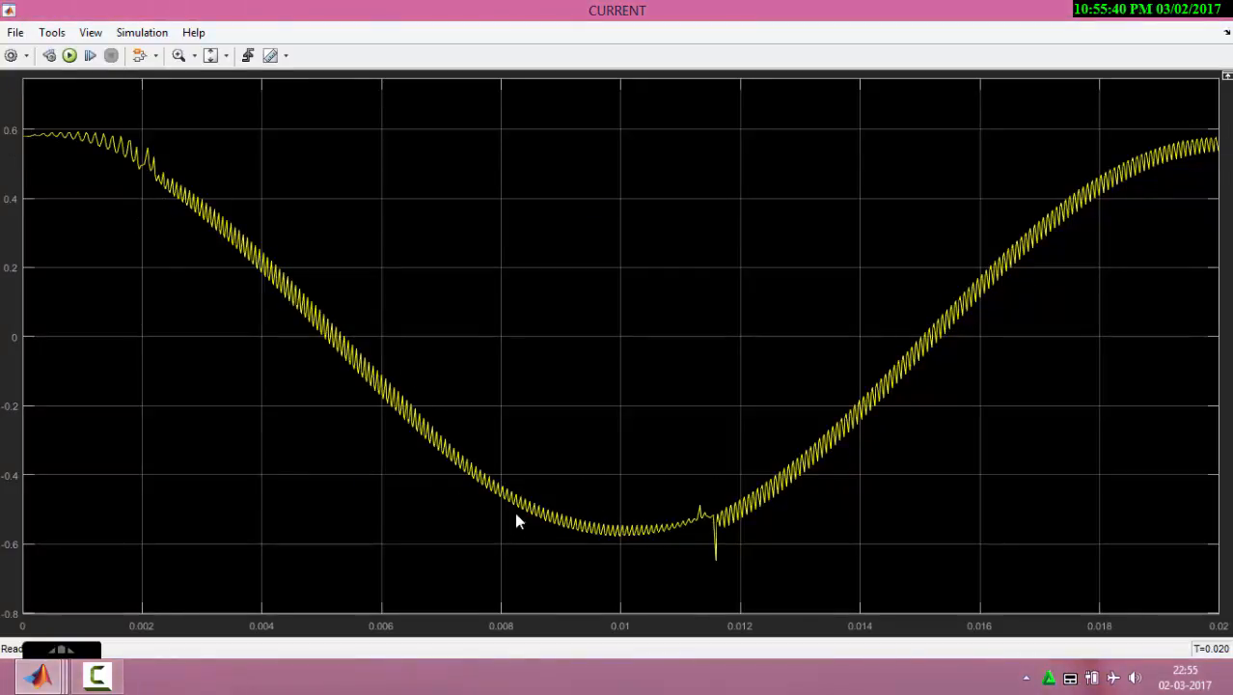
pyautogui.click(1204, 11)
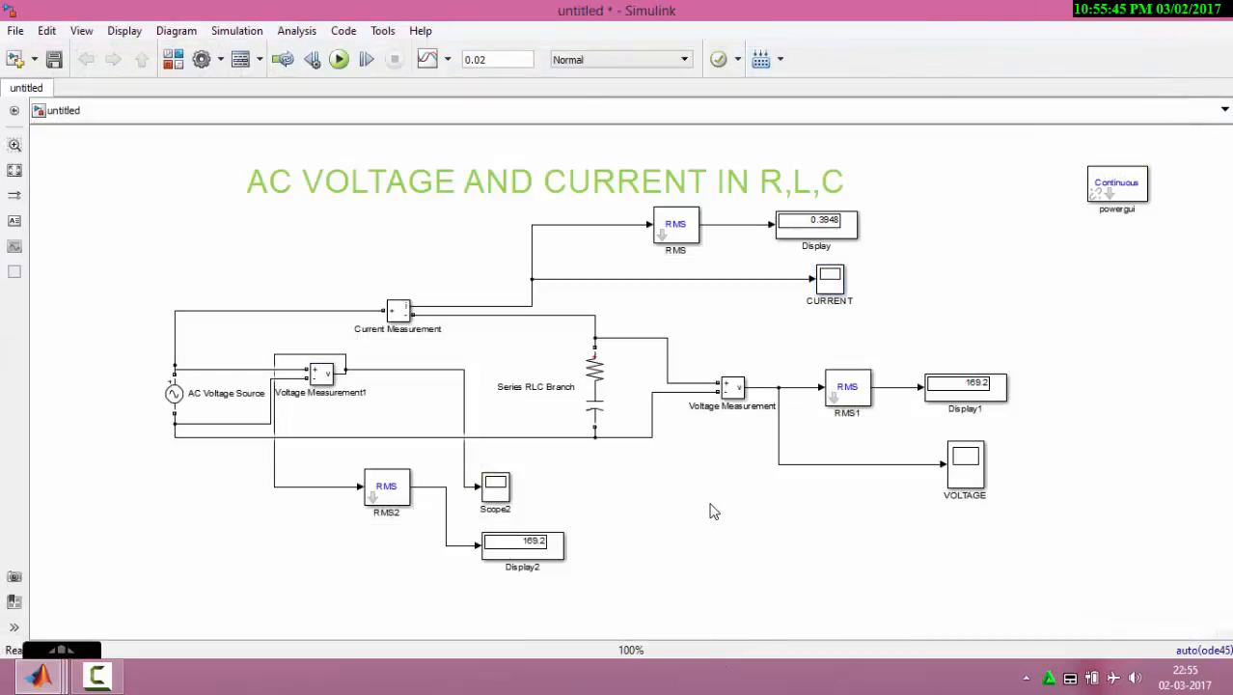
pyautogui.click(776, 191)
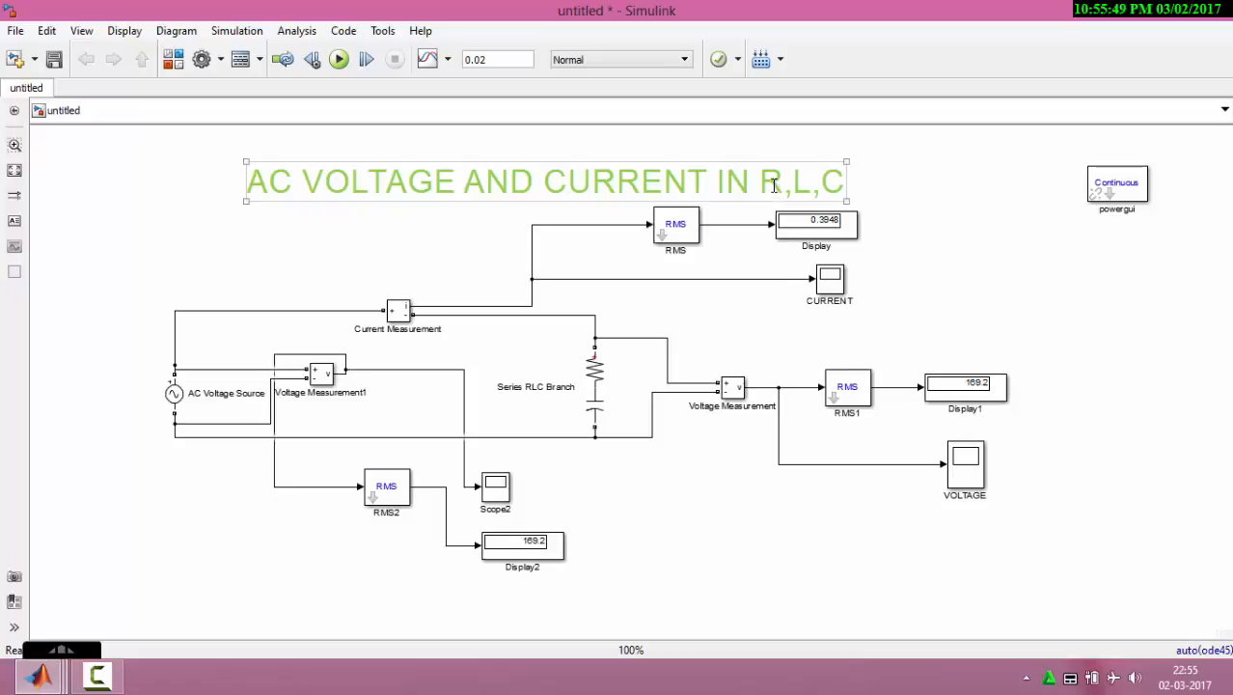